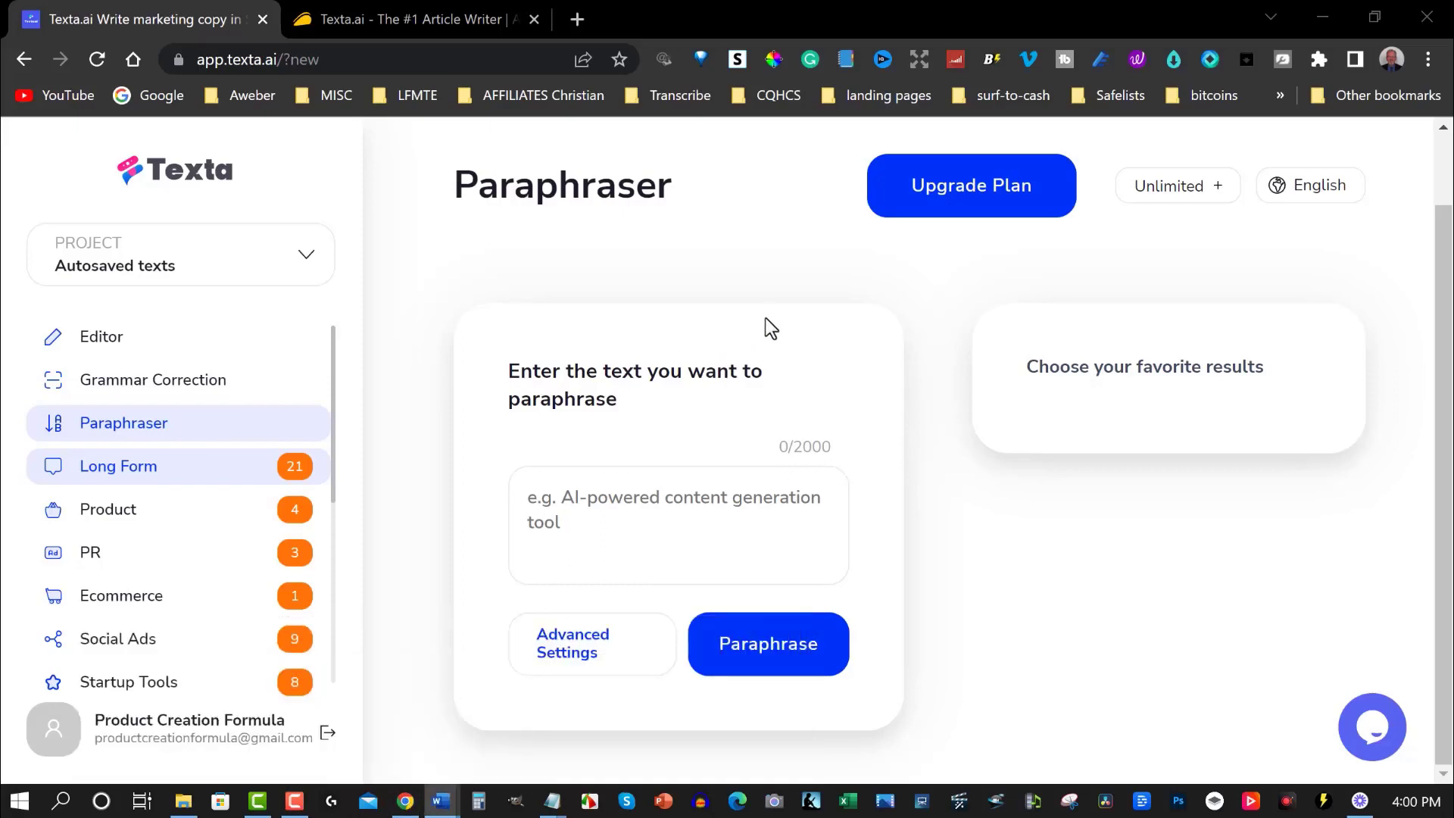
Step: Switch to Word and check the word and character statistics of the article about moods and bad habits
{"action": "key", "text": "alt+Tab"}
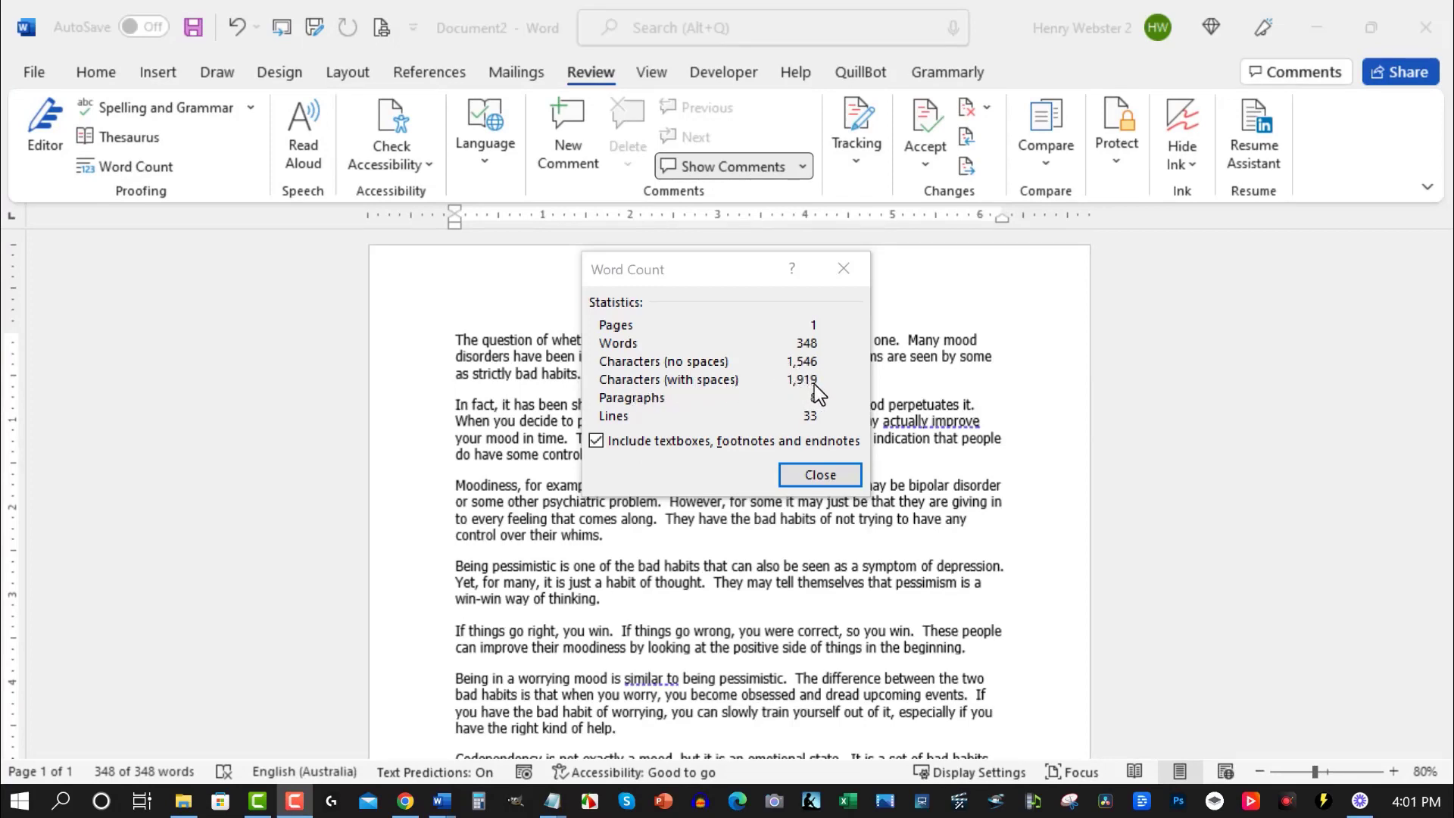
{"action": "left_click", "coordinate": [826, 476]}
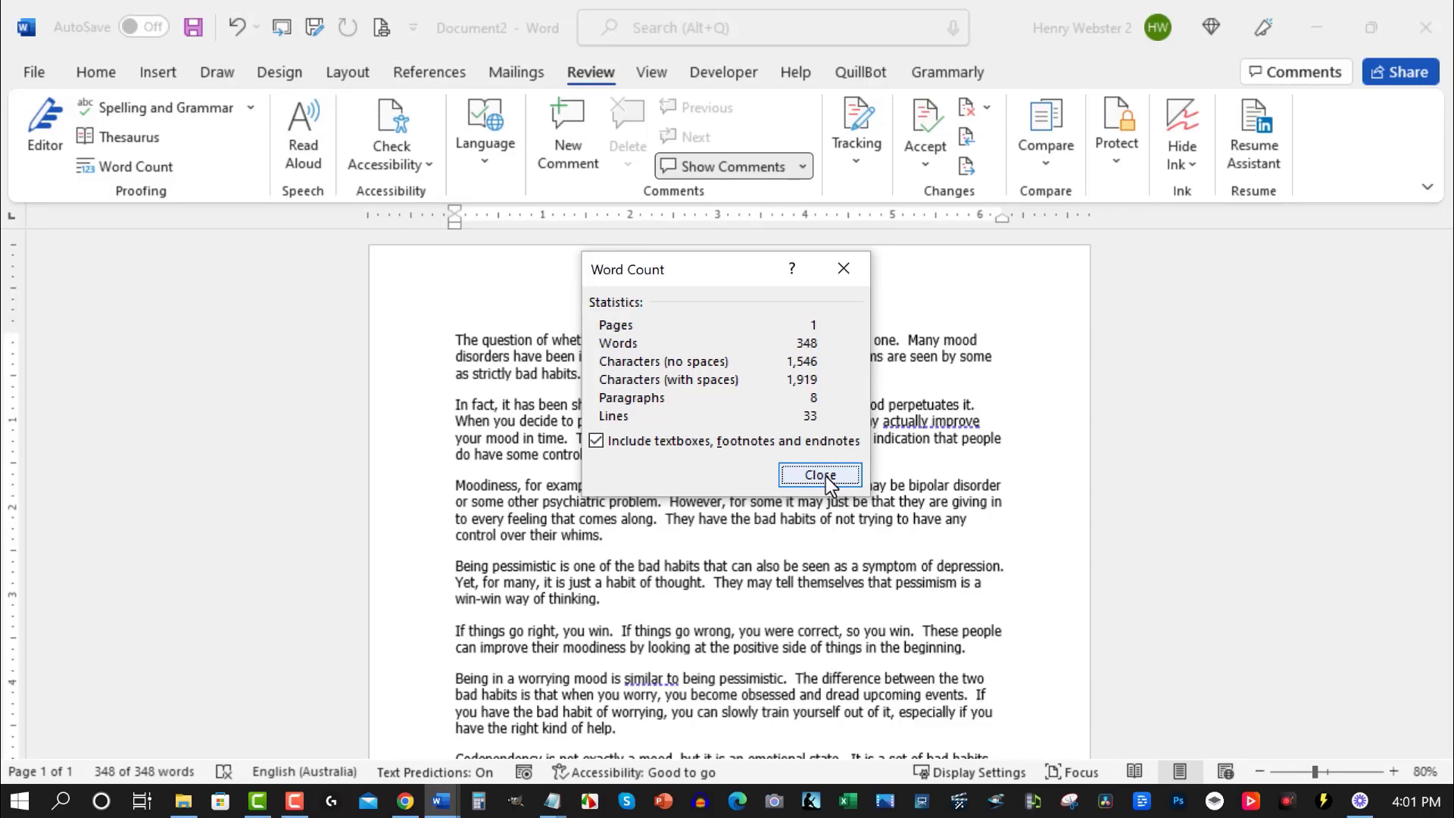
{"action": "left_click", "coordinate": [843, 268]}
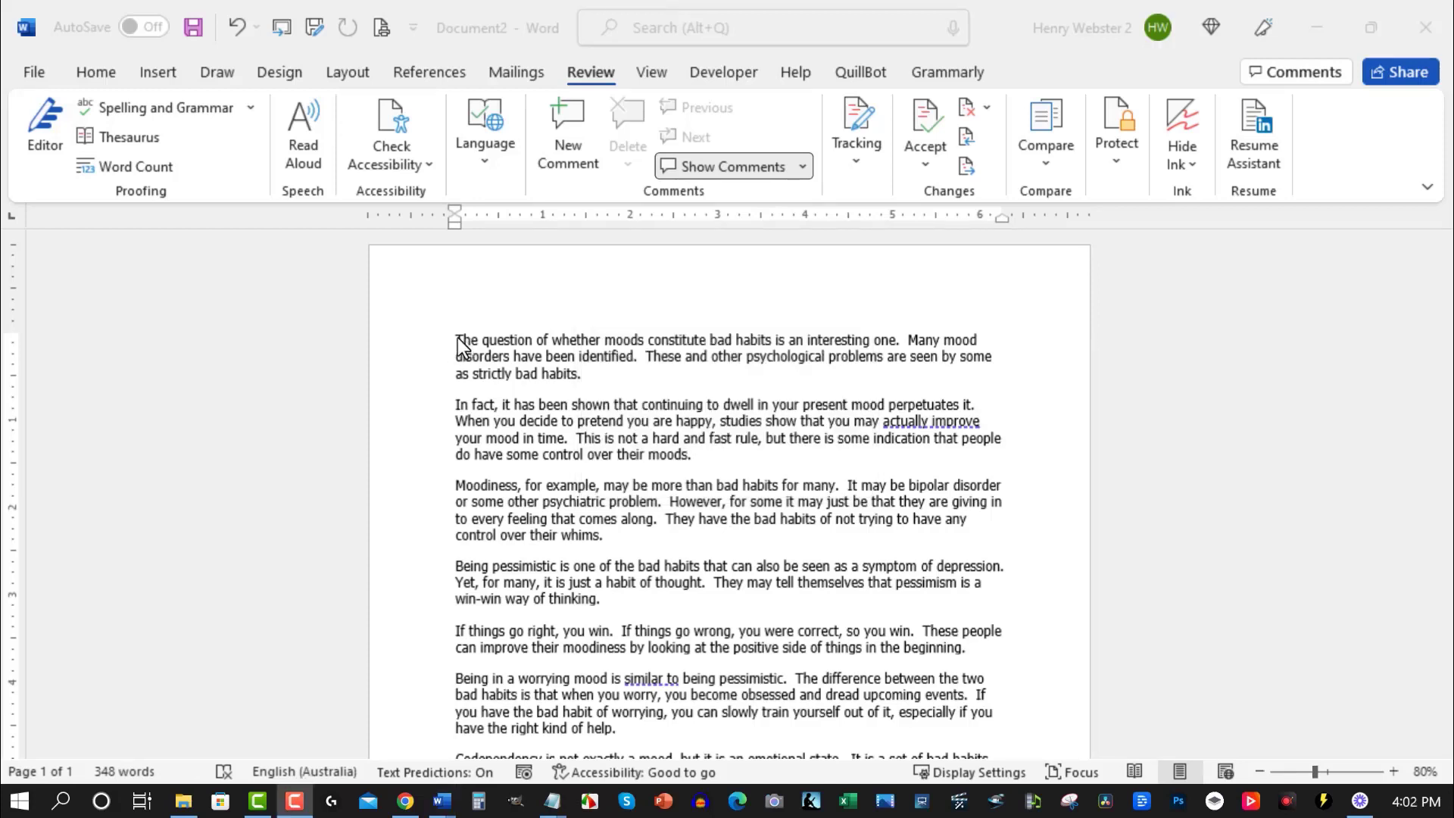
Step: Copy the entire moods article from Document2 and minimize Word to return to Texta's Paraphraser
{"action": "left_click_drag", "start_coordinate": [457, 338], "coordinate": [856, 744]}
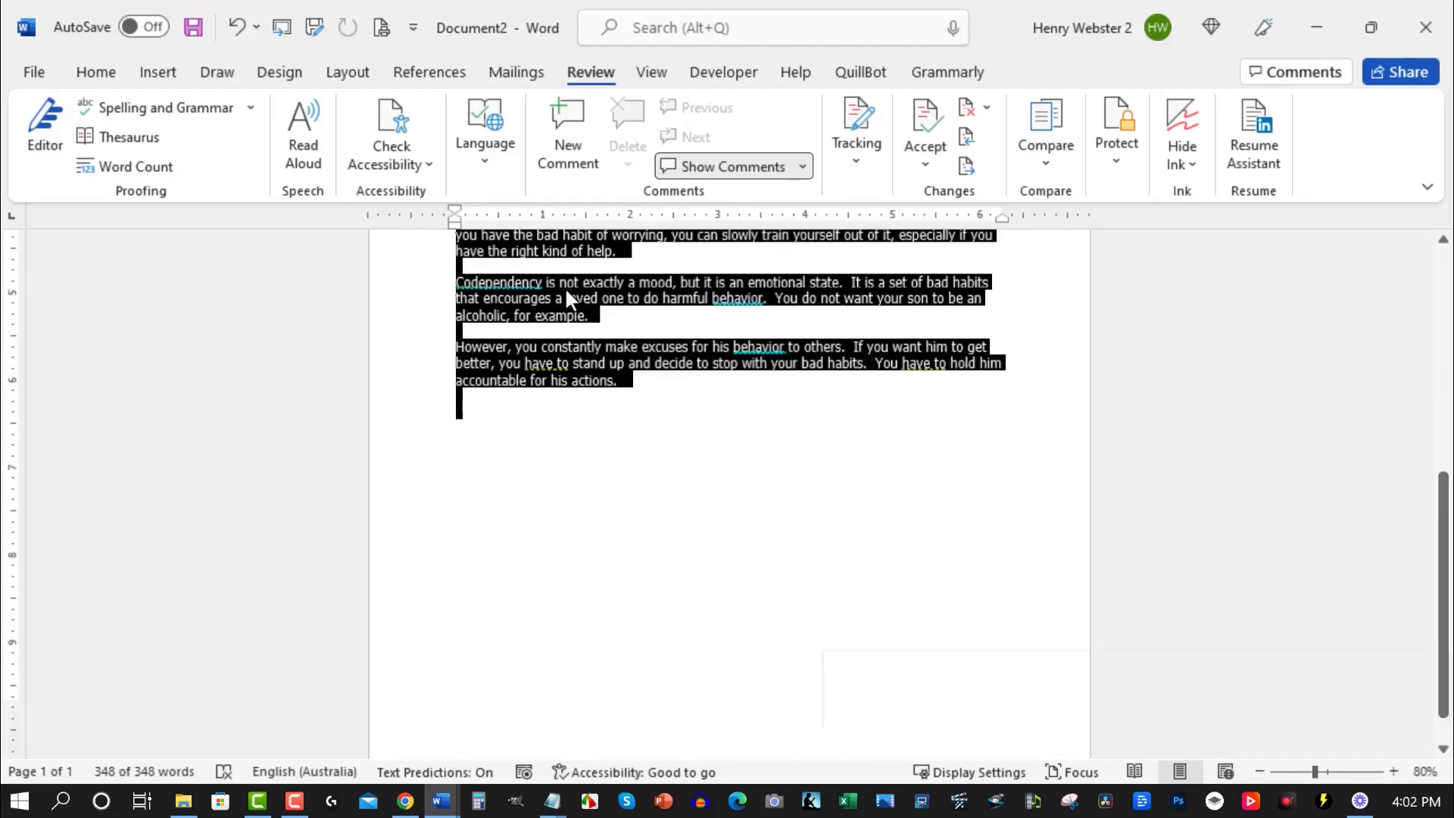
{"action": "right_click", "coordinate": [565, 290]}
{"action": "left_click", "coordinate": [630, 390]}
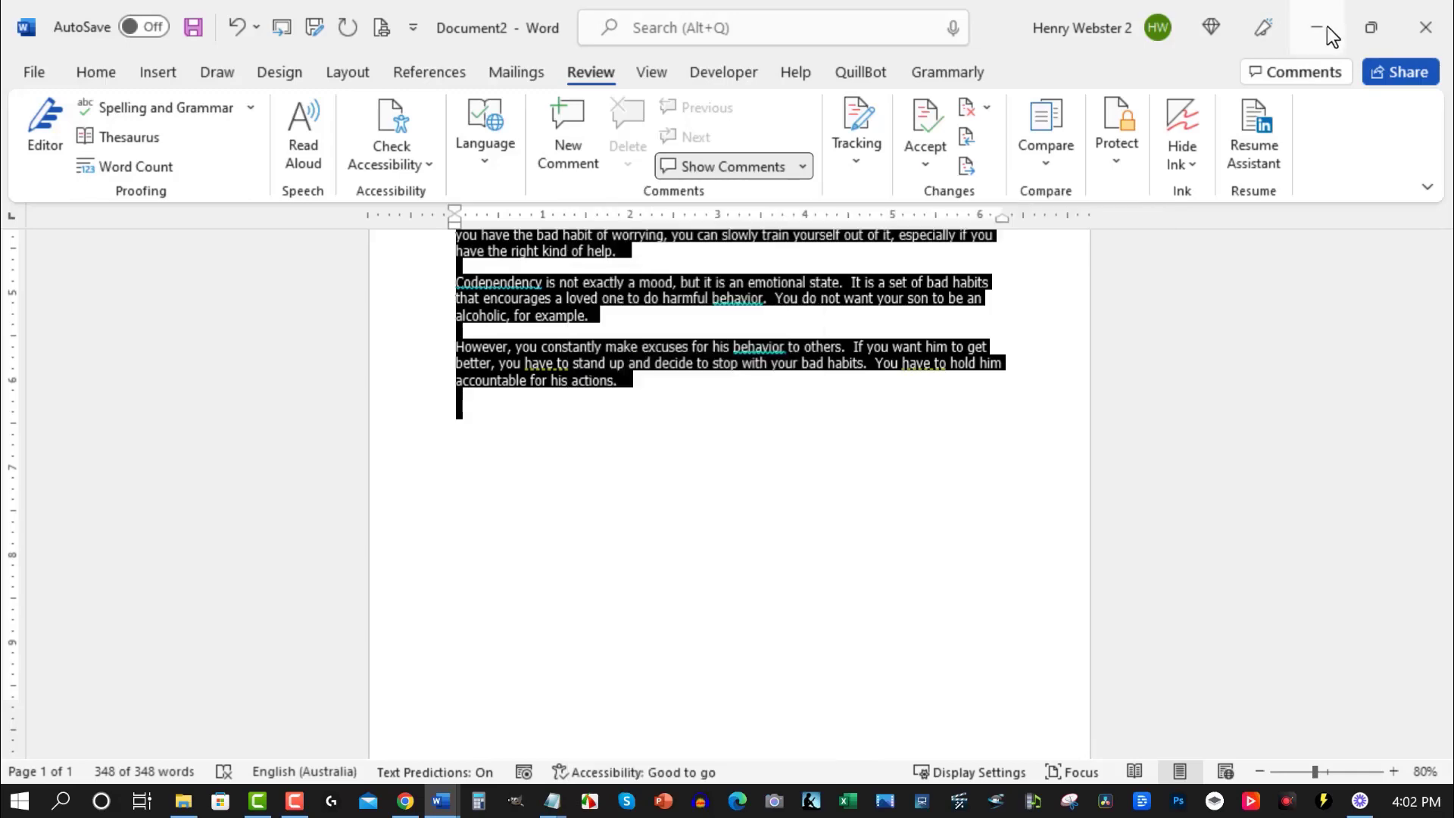
{"action": "left_click", "coordinate": [1321, 25]}
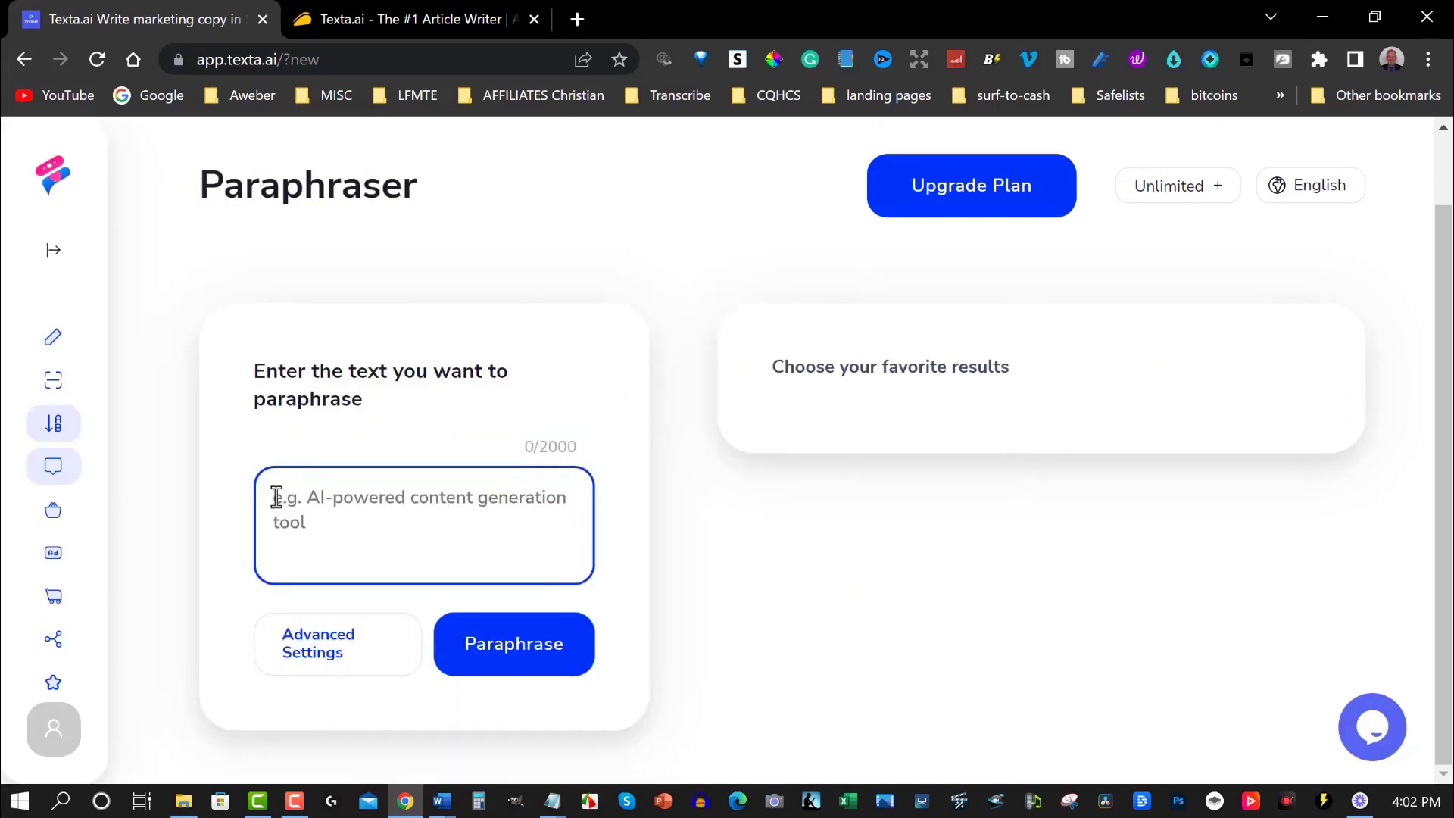
Step: Insert the copied full article into the Paraphraser's input text and paraphrase it
{"action": "key", "text": "ctrl+v"}
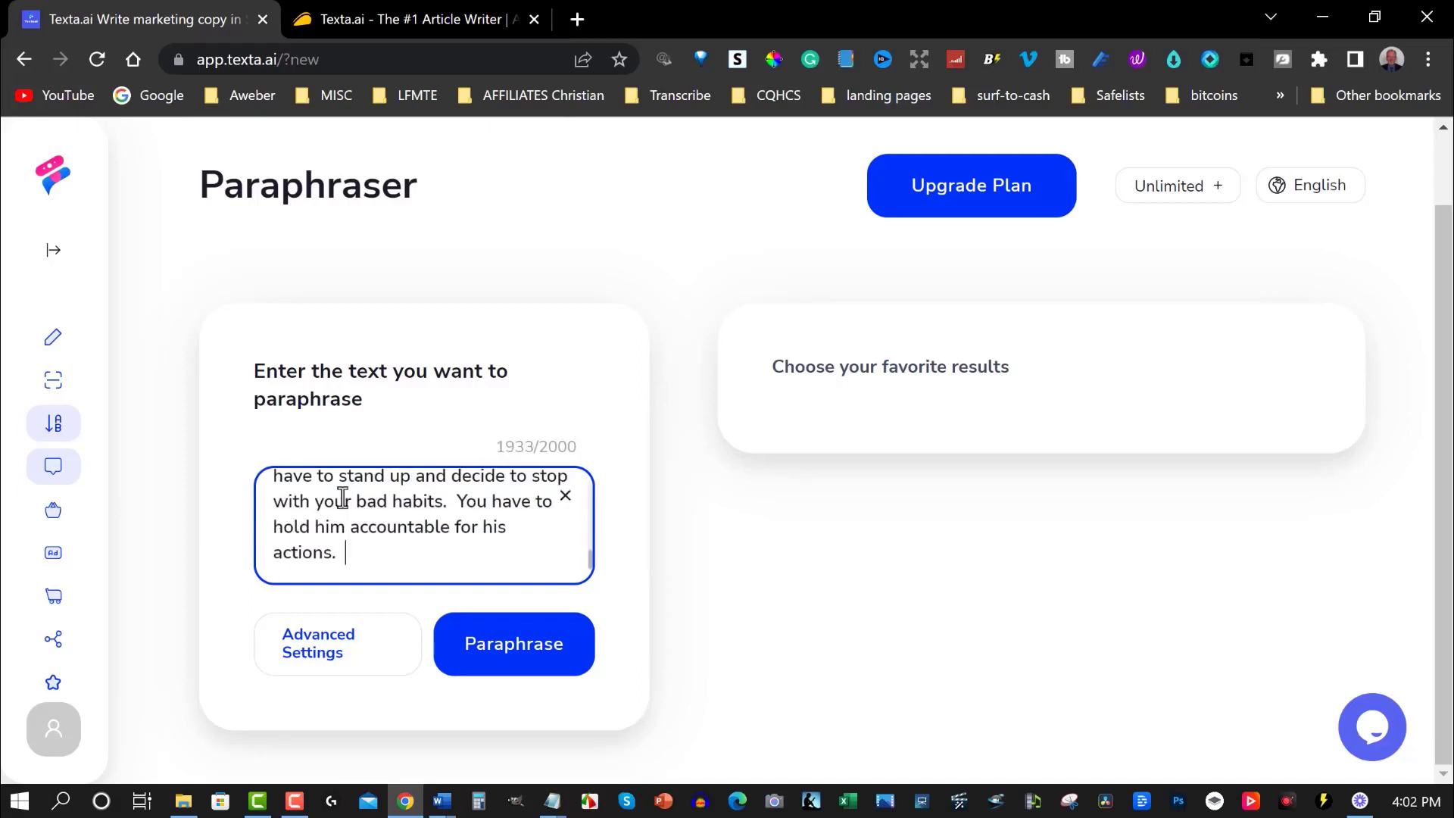
{"action": "scroll", "coordinate": [424, 507], "scroll_direction": "up", "scroll_amount": 10}
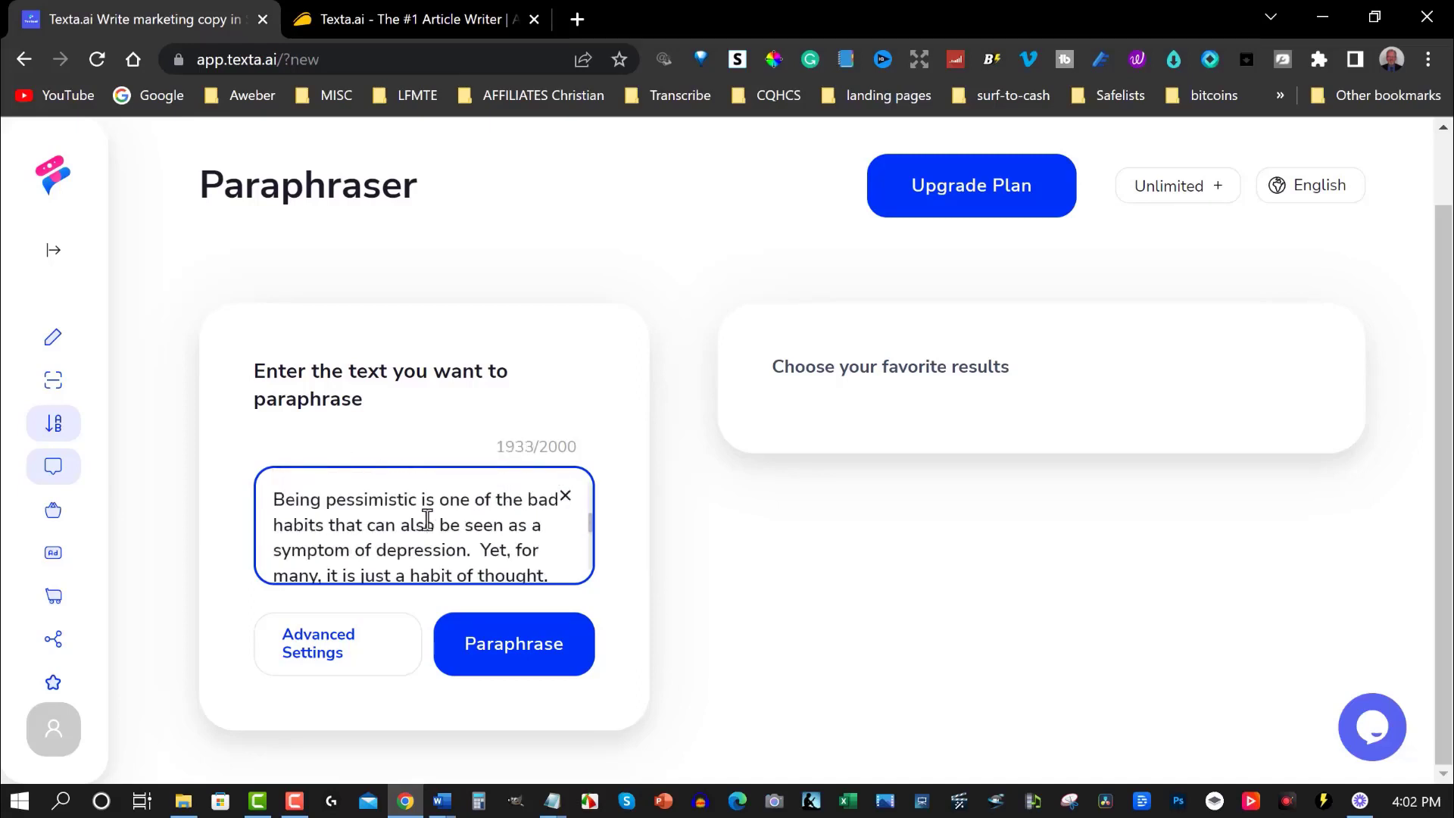
{"action": "scroll", "coordinate": [427, 520], "scroll_direction": "down", "scroll_amount": 2}
{"action": "scroll", "coordinate": [426, 520], "scroll_direction": "up", "scroll_amount": 3}
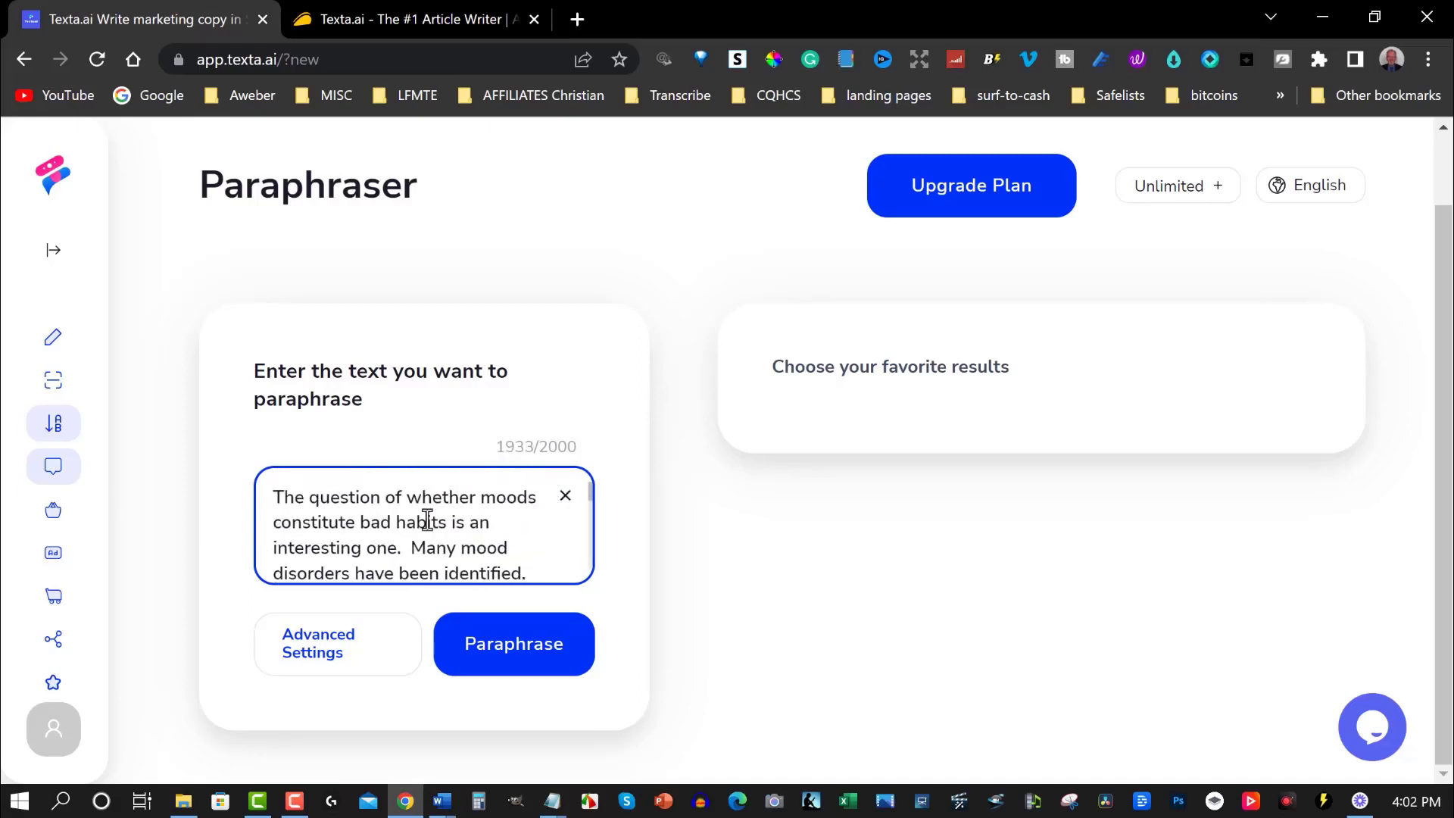
{"action": "left_click", "coordinate": [516, 655]}
{"action": "left_click", "coordinate": [515, 656]}
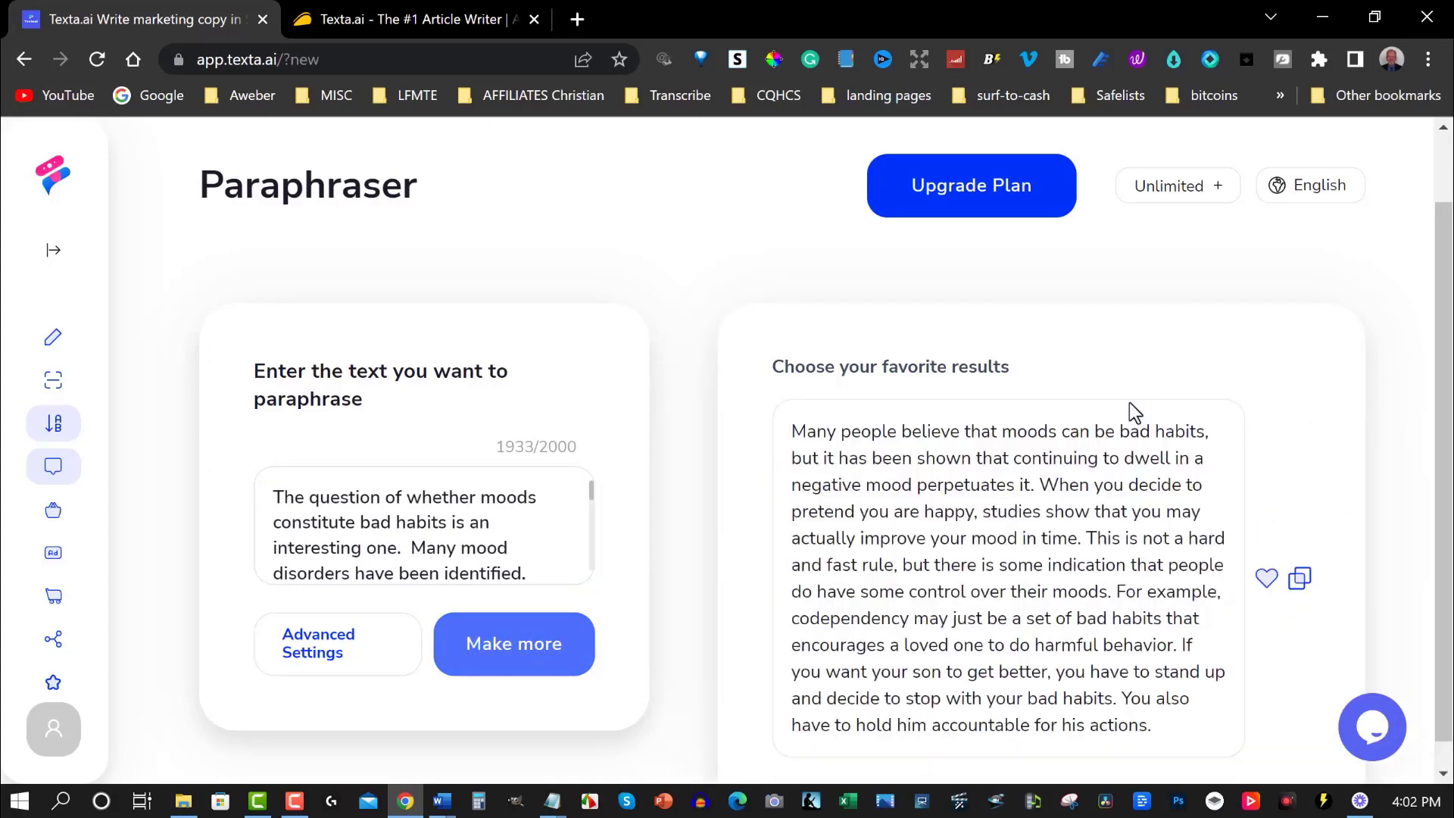
Step: Copy the paraphrased article from the results and paste it into the blank Document5 in Word
{"action": "left_click_drag", "start_coordinate": [794, 409], "coordinate": [1162, 712]}
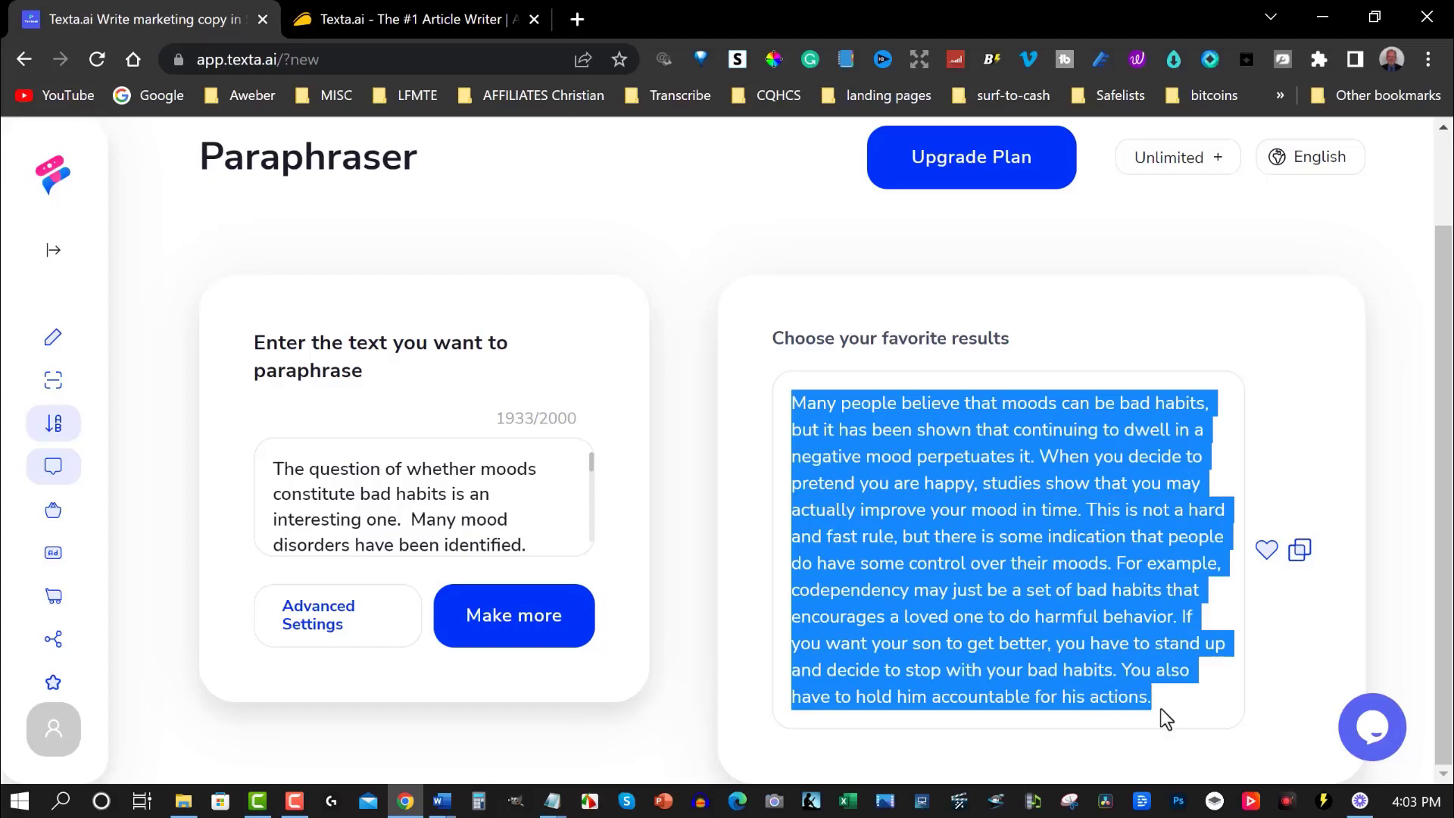
{"action": "left_click", "coordinate": [1300, 550]}
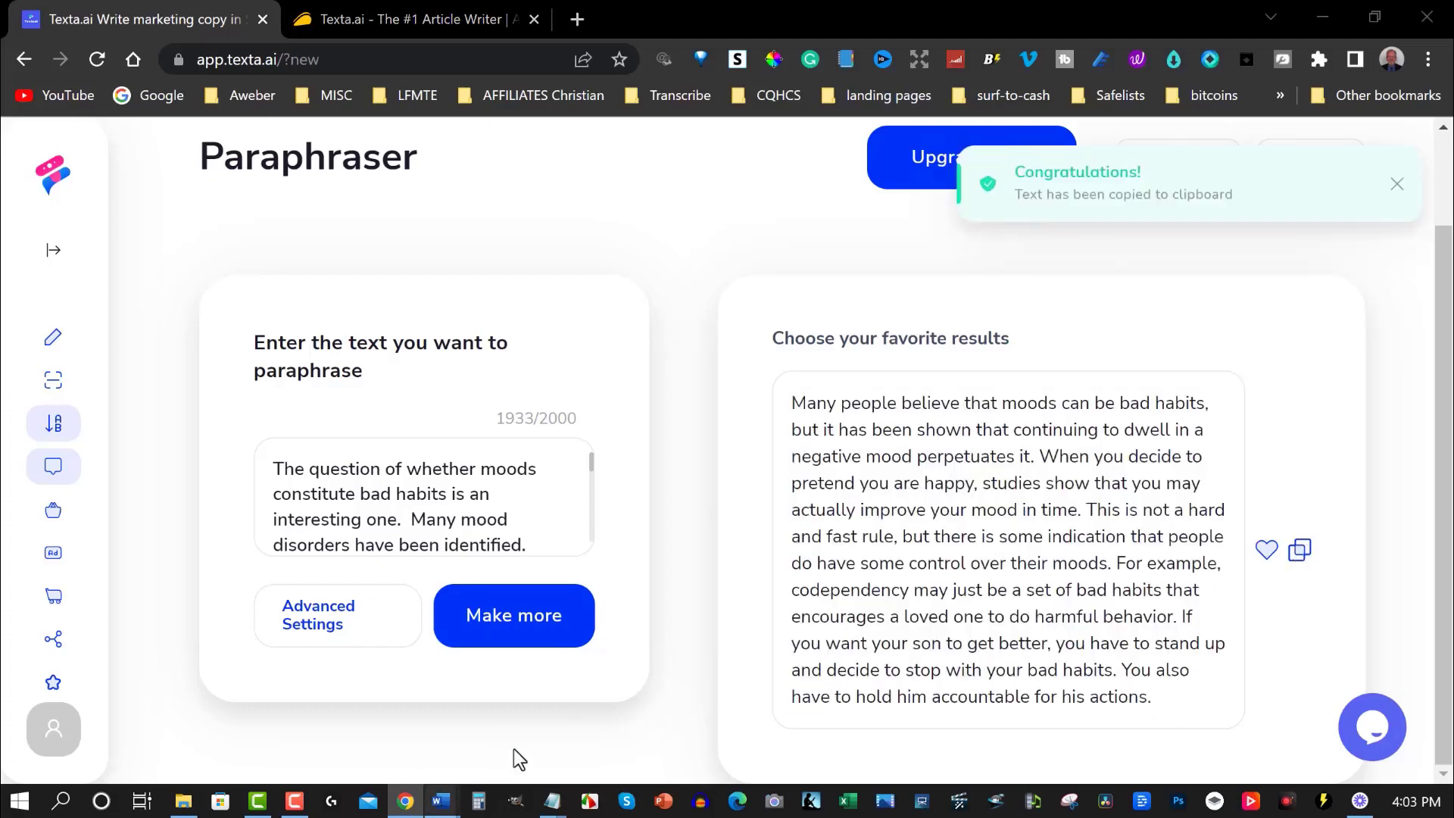
{"action": "mouse_move", "coordinate": [441, 801]}
{"action": "left_click", "coordinate": [698, 721]}
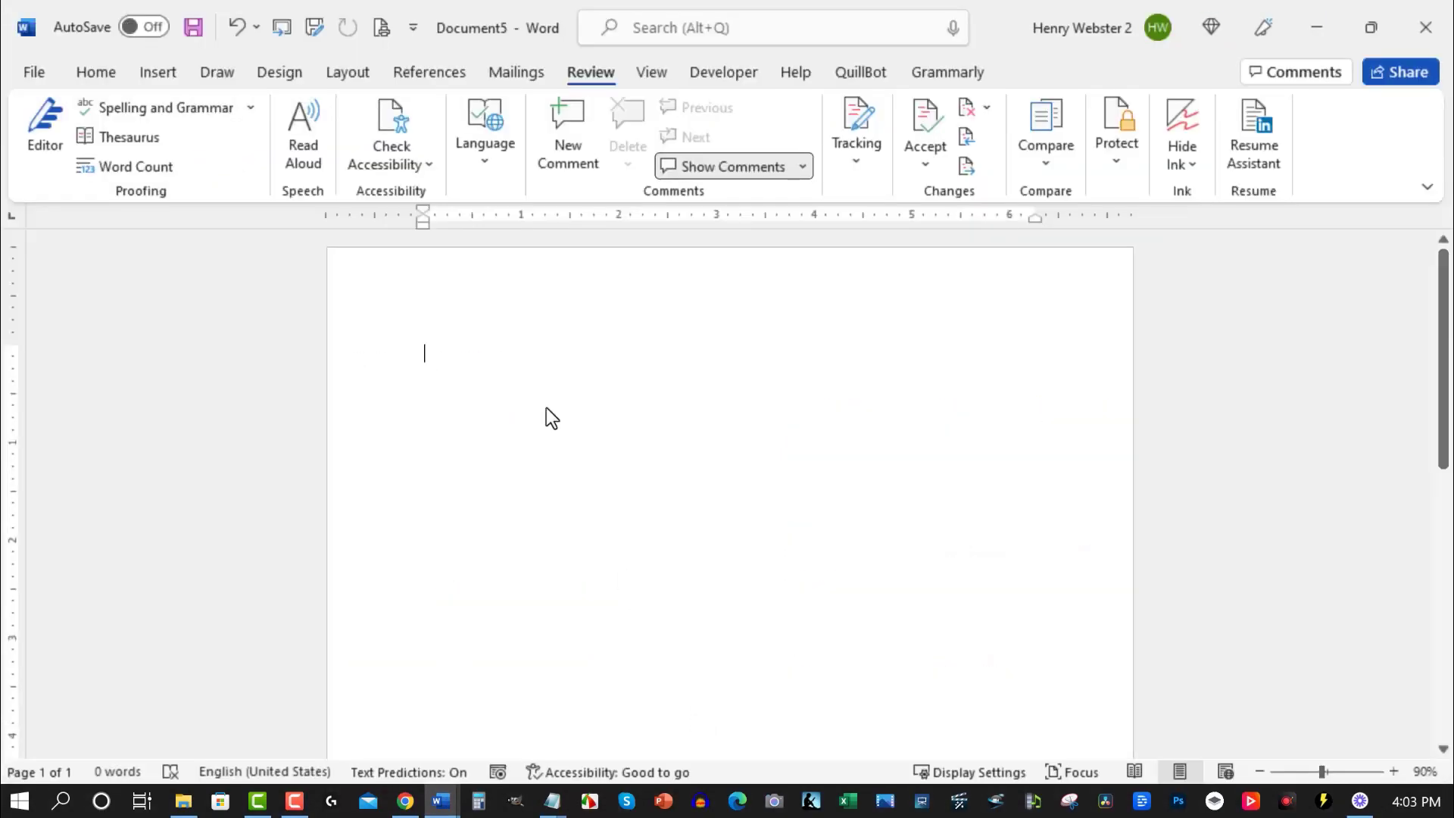
{"action": "key", "text": "ctrl+v"}
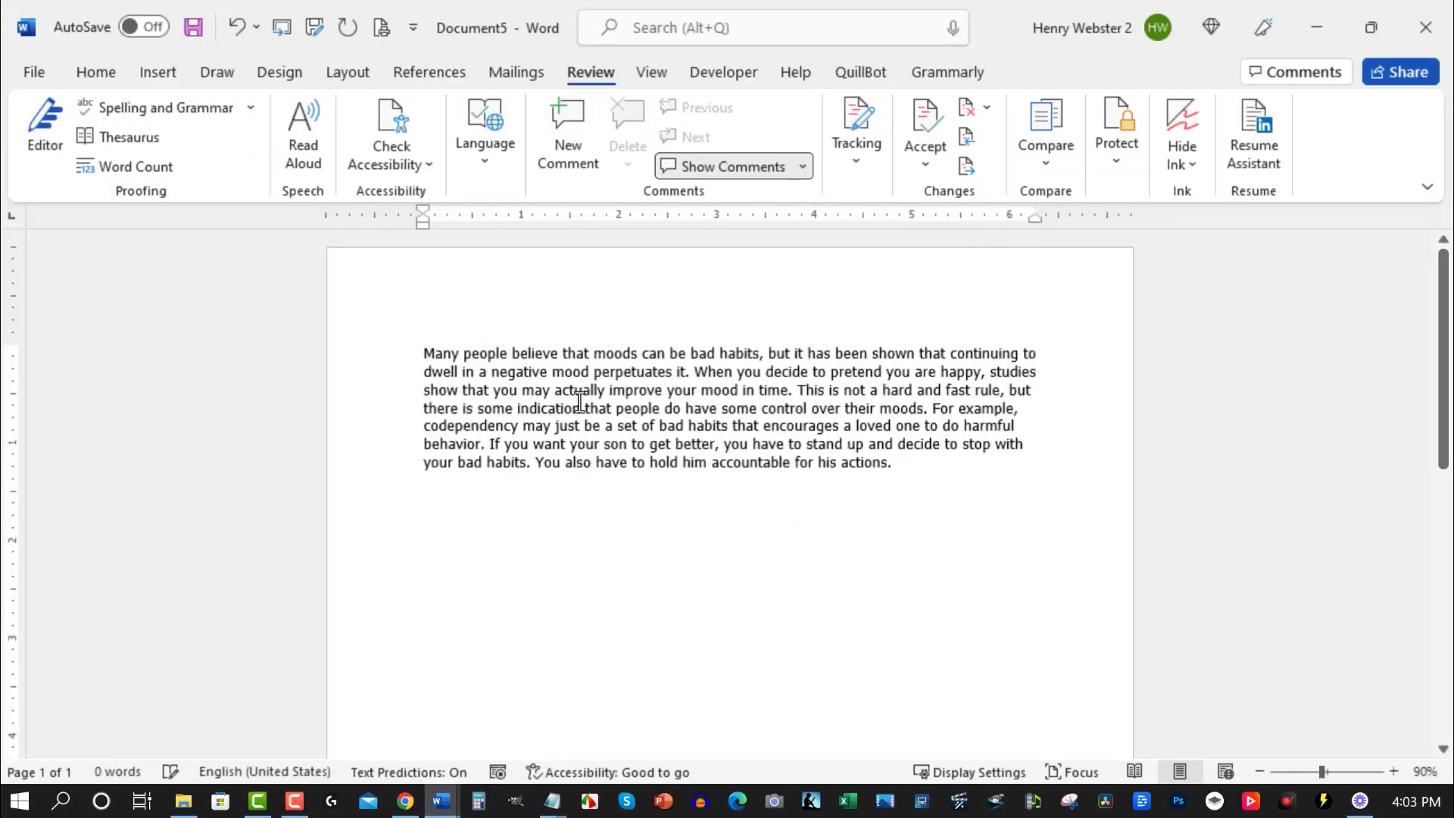
Step: Check the word count statistics of the paraphrased text, then dismiss them
{"action": "left_click", "coordinate": [153, 166]}
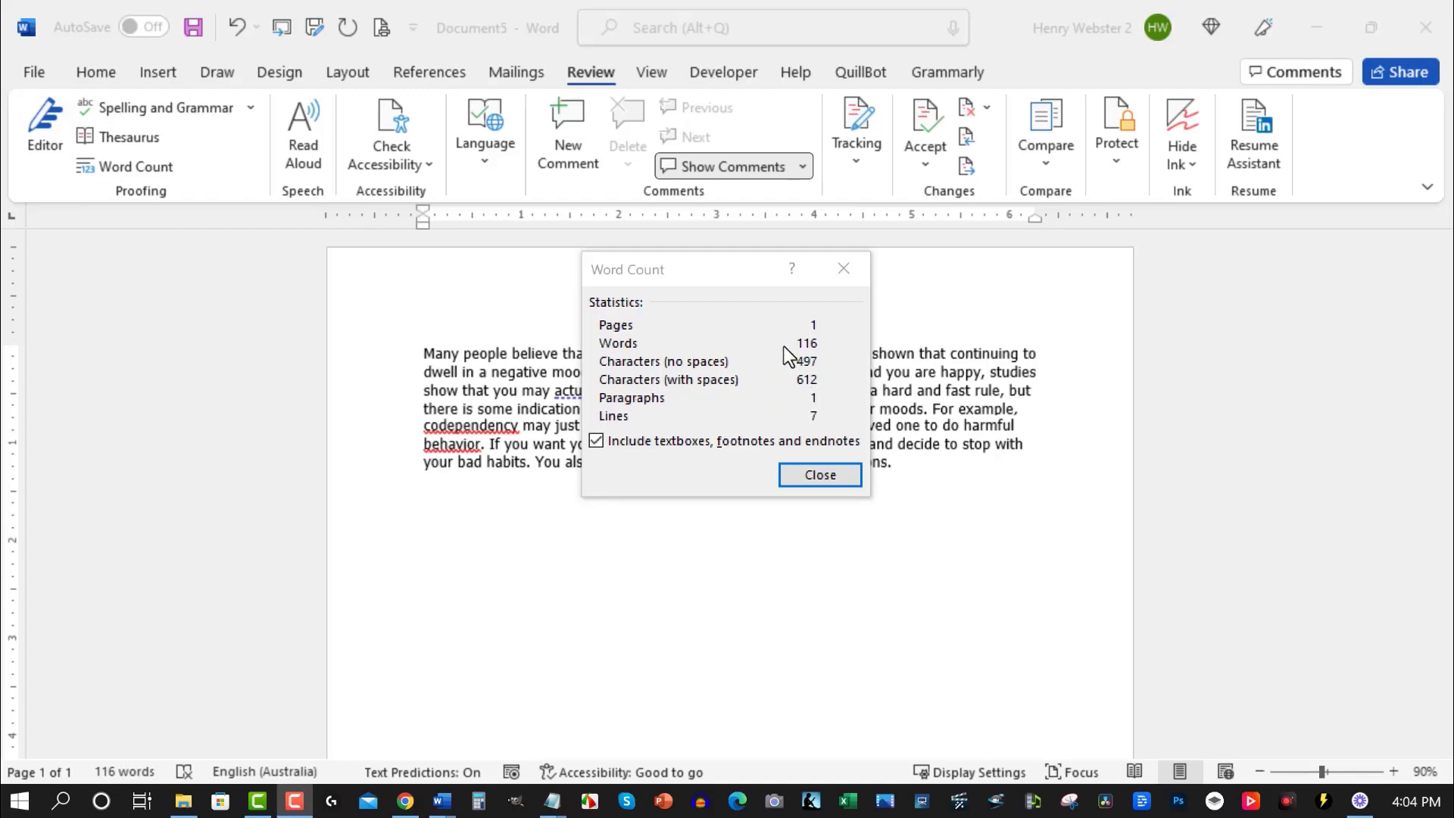
{"action": "left_click", "coordinate": [840, 268]}
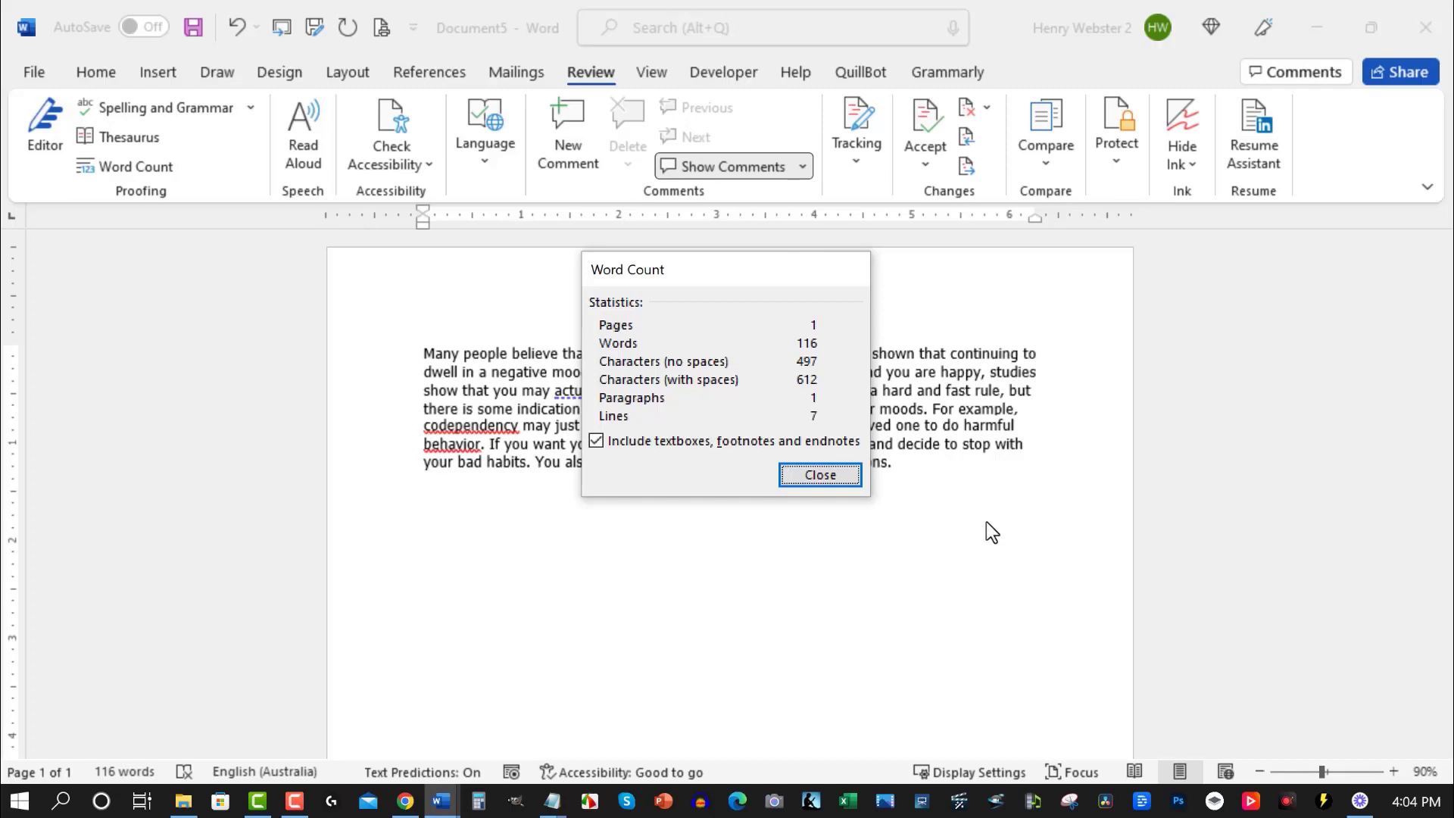
{"action": "key", "text": "Return"}
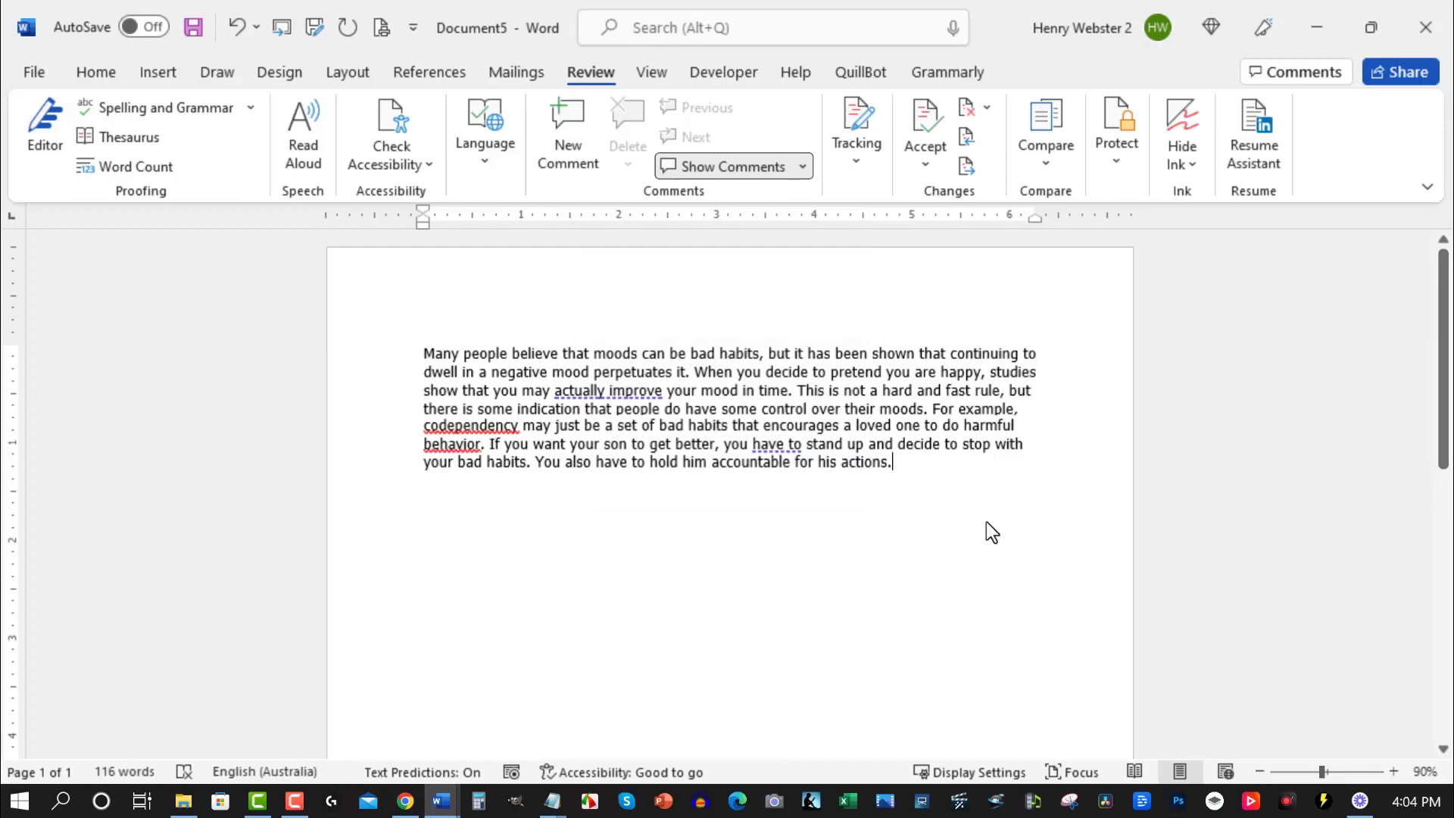
Step: Delete the whole paraphrased text from Document5 and minimize Word to return to the Paraphraser
{"action": "left_click_drag", "start_coordinate": [909, 464], "coordinate": [421, 271]}
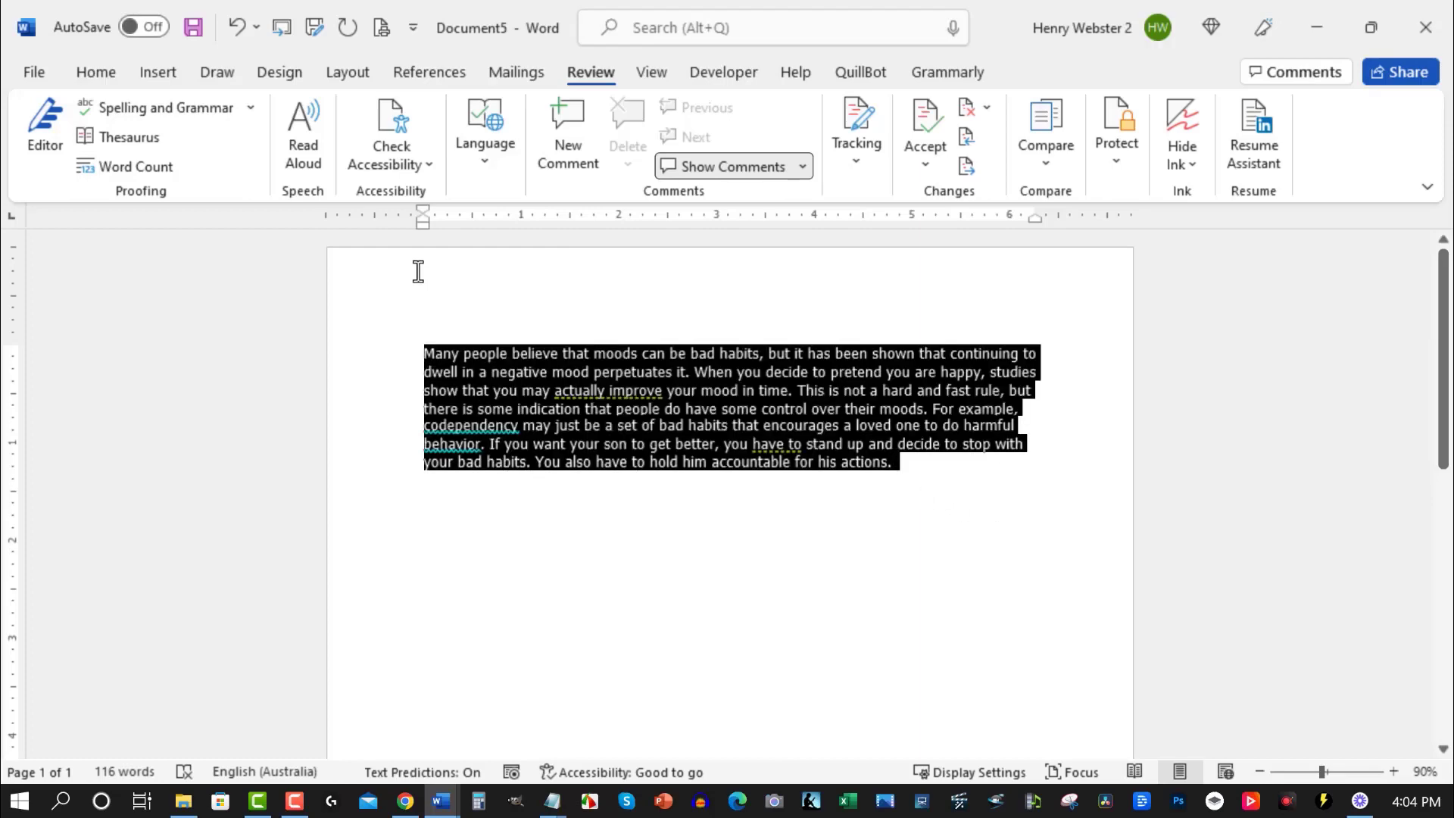
{"action": "key", "text": "BackSpace"}
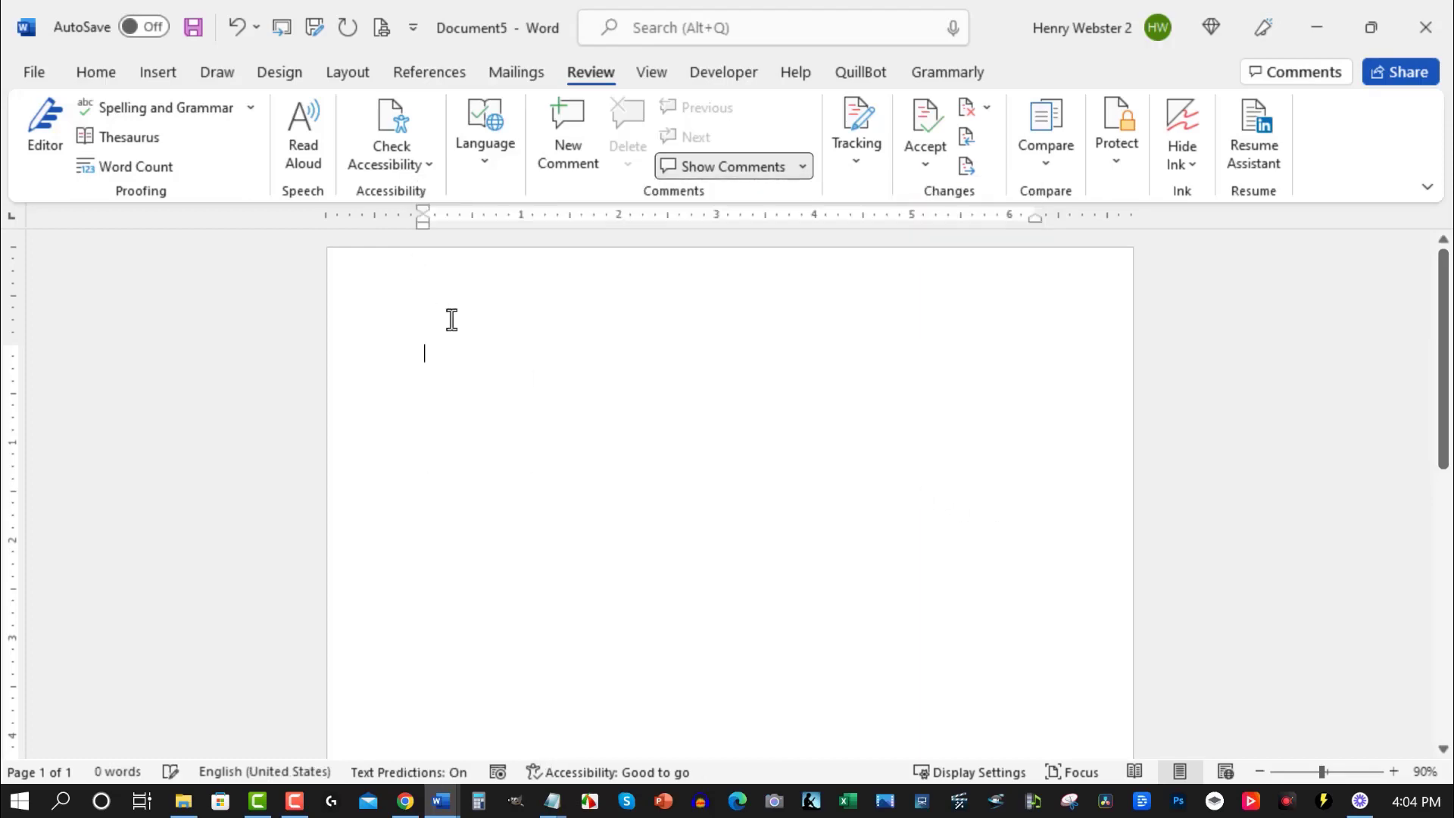
{"action": "left_click", "coordinate": [1318, 22]}
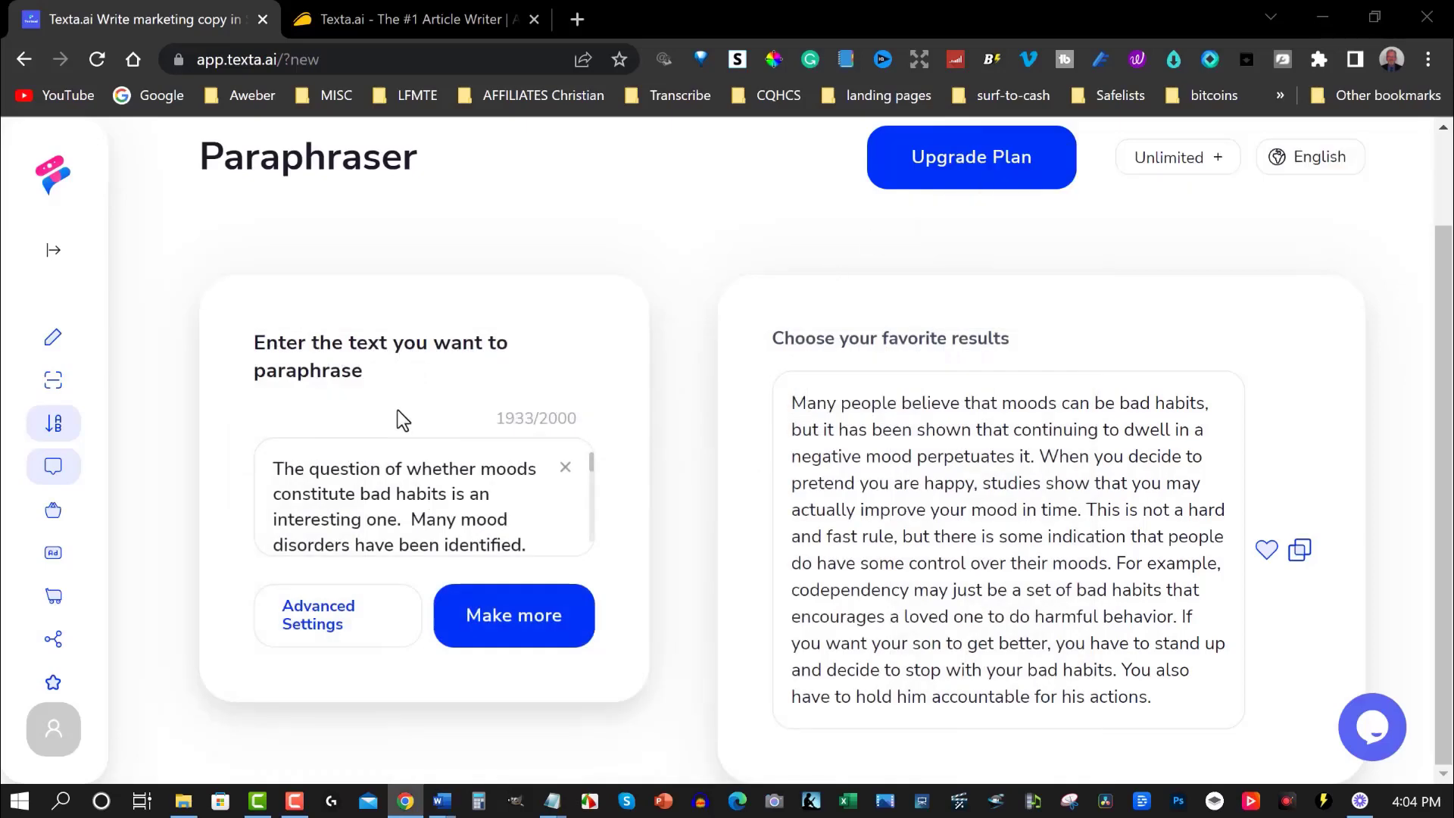
Step: Clear the article from the Paraphraser's input and reload the Texta page
{"action": "left_click_drag", "start_coordinate": [275, 468], "coordinate": [588, 672]}
{"action": "key", "text": "BackSpace"}
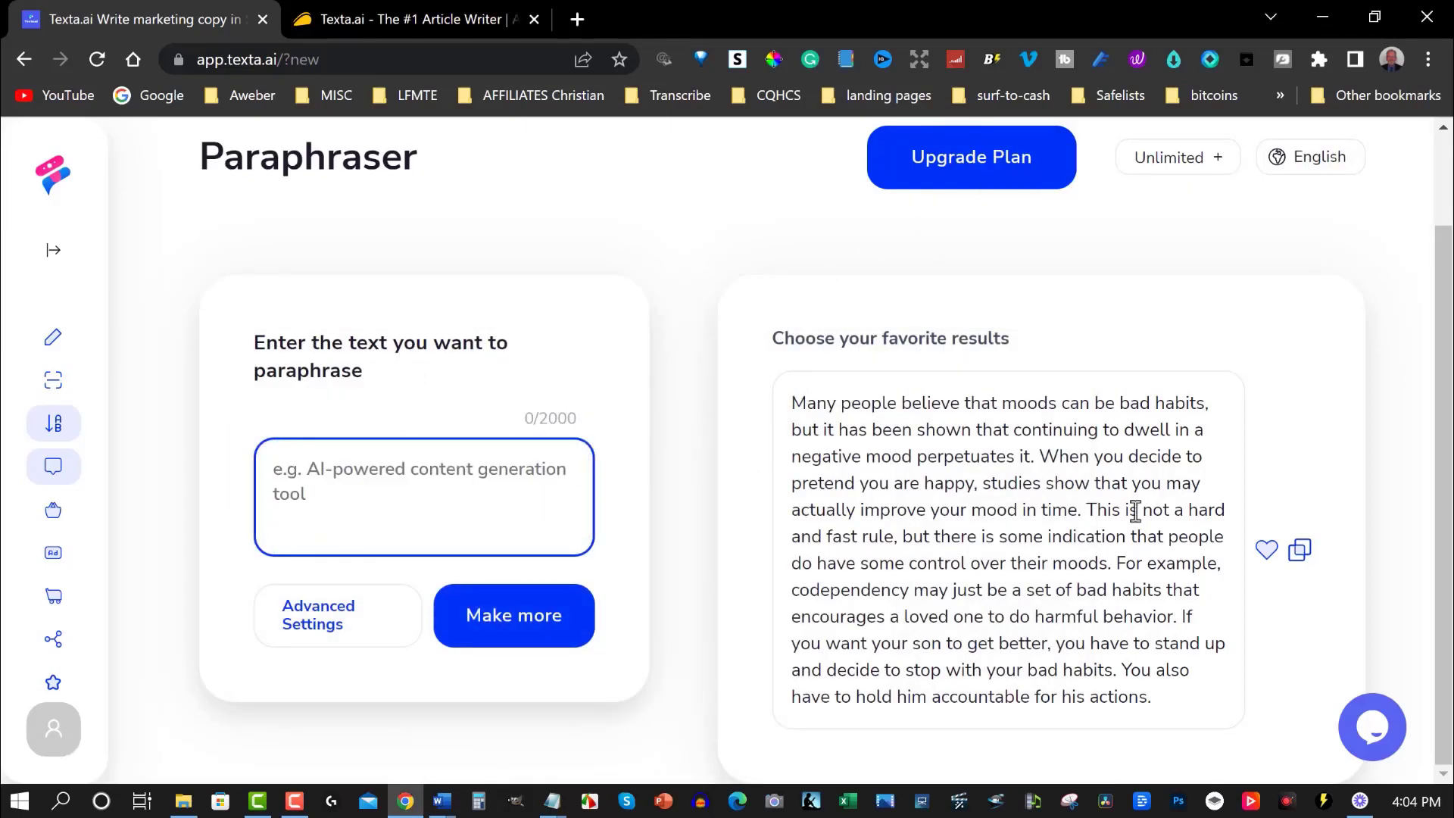
{"action": "left_click", "coordinate": [100, 55]}
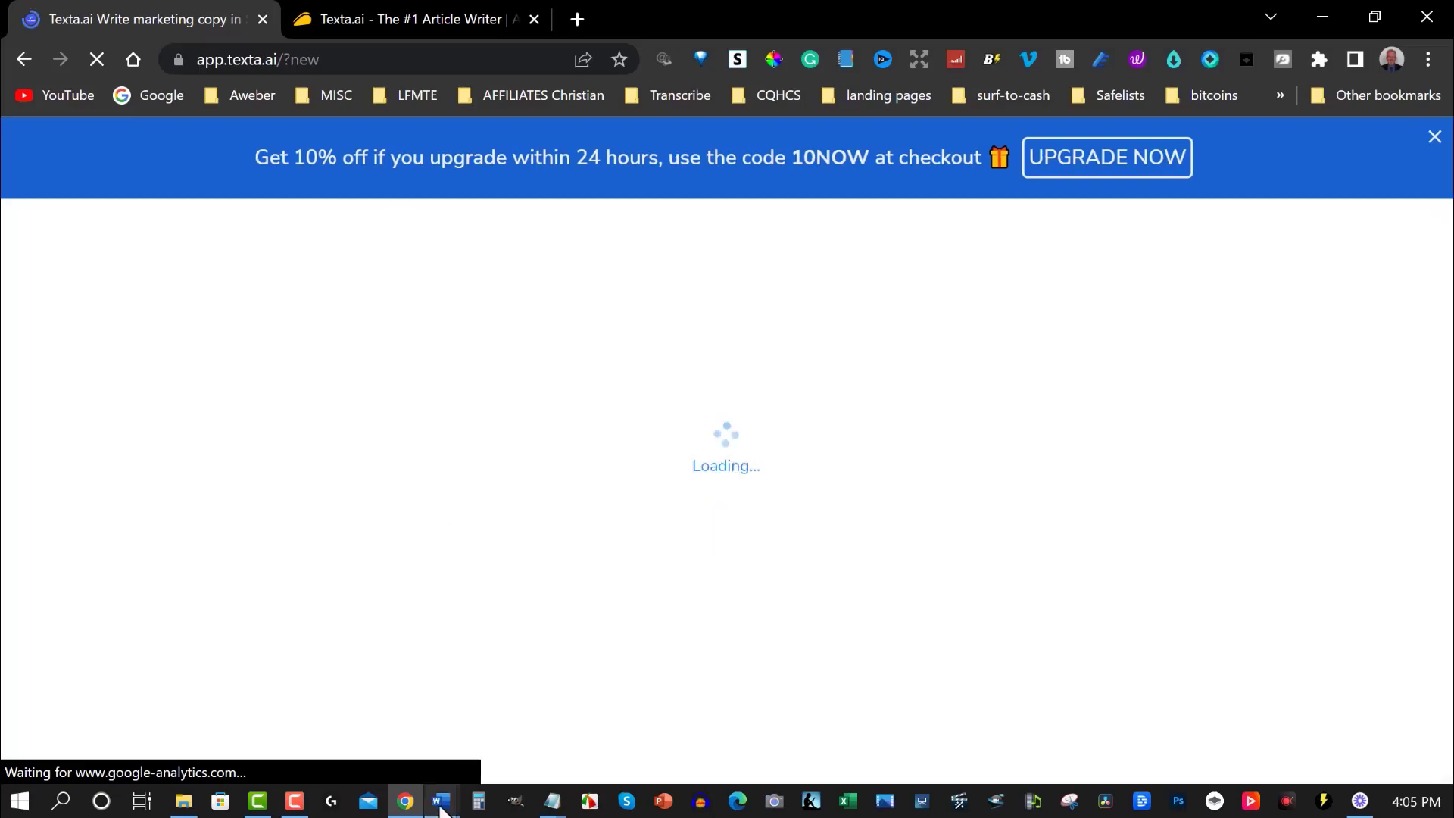
Step: Copy only the first paragraph of the moods article from Document2 in Word, then return to Texta
{"action": "mouse_move", "coordinate": [442, 808]}
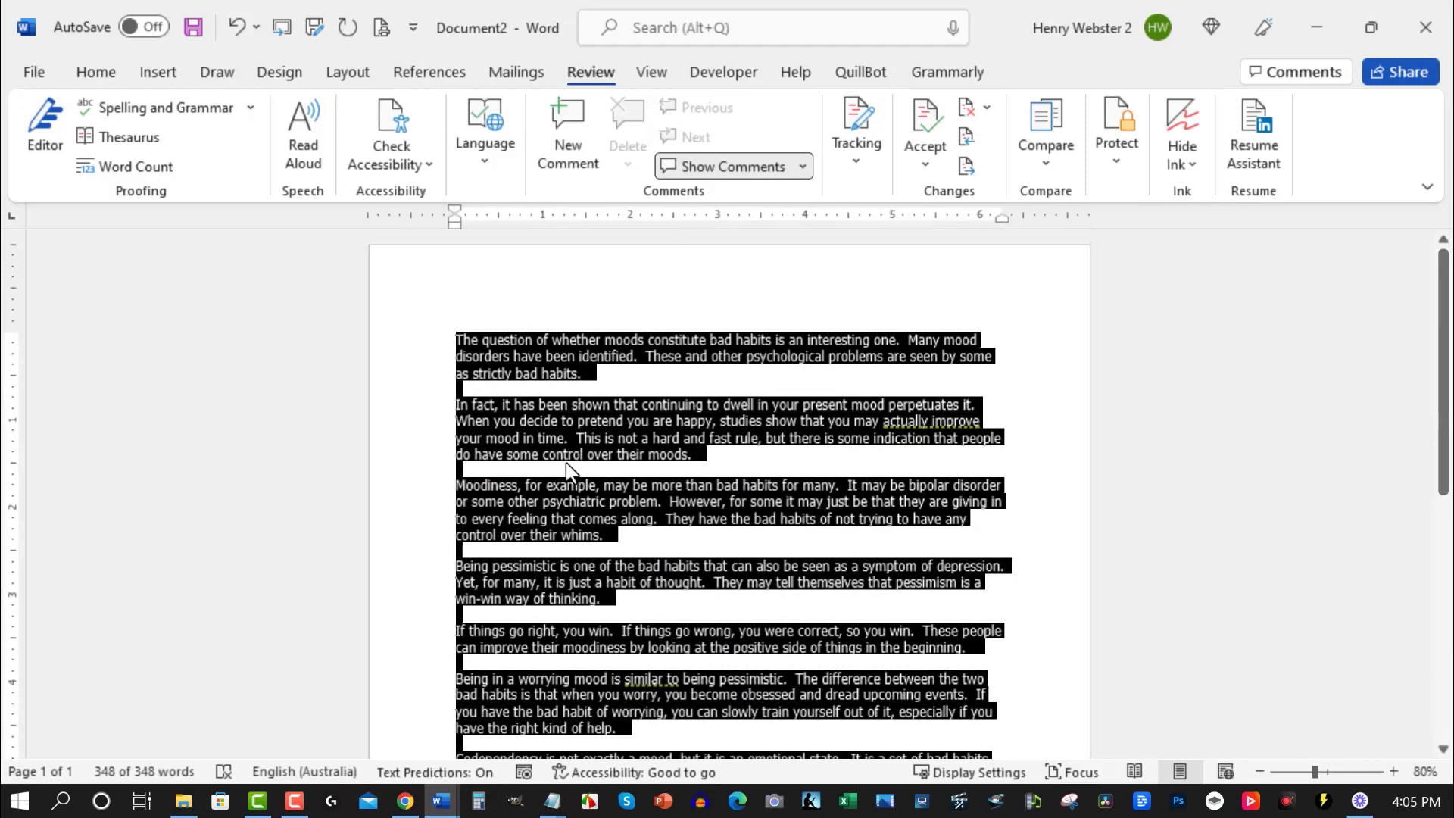
{"action": "left_click", "coordinate": [624, 385]}
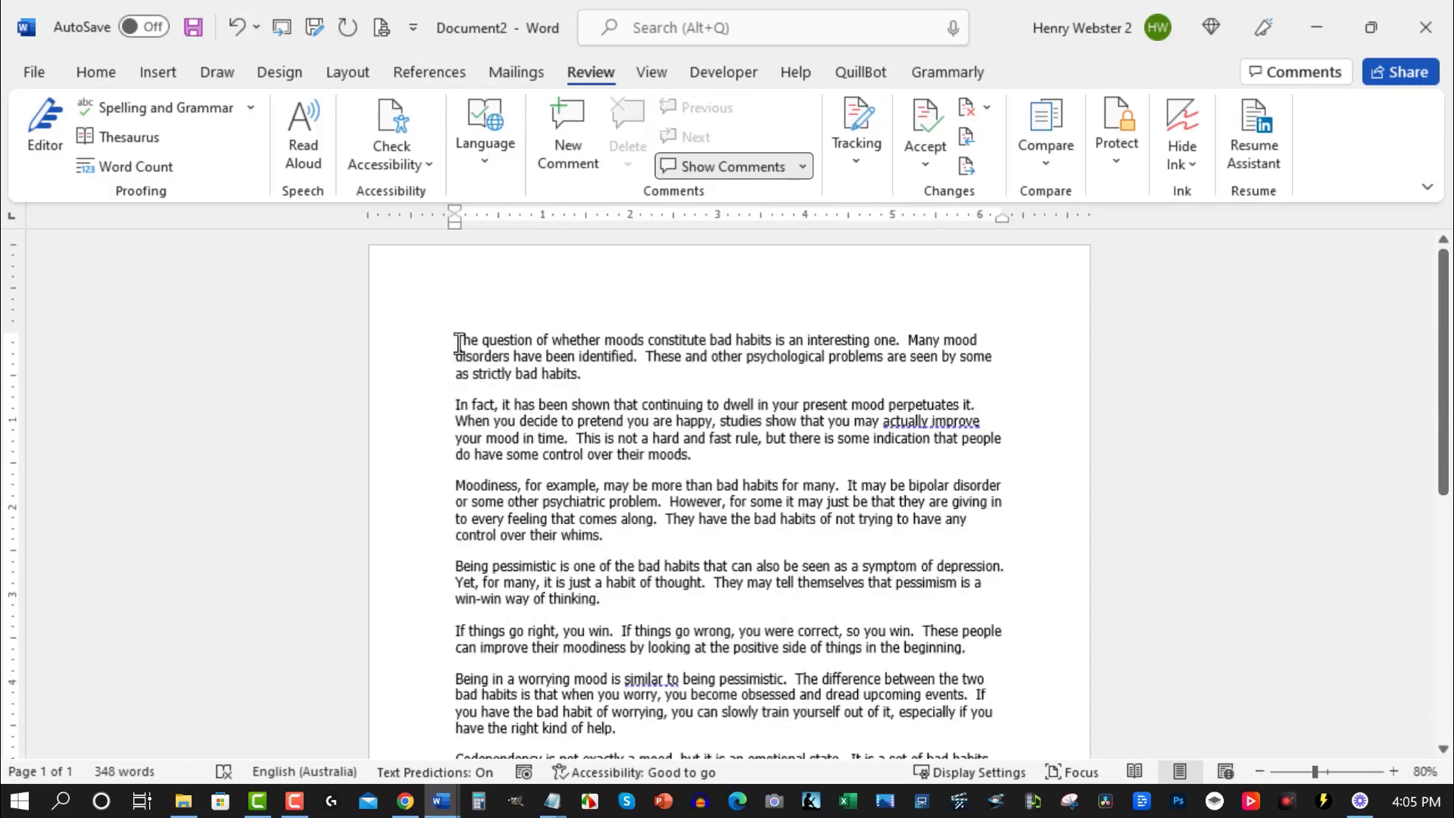
{"action": "left_click_drag", "start_coordinate": [457, 340], "coordinate": [593, 374]}
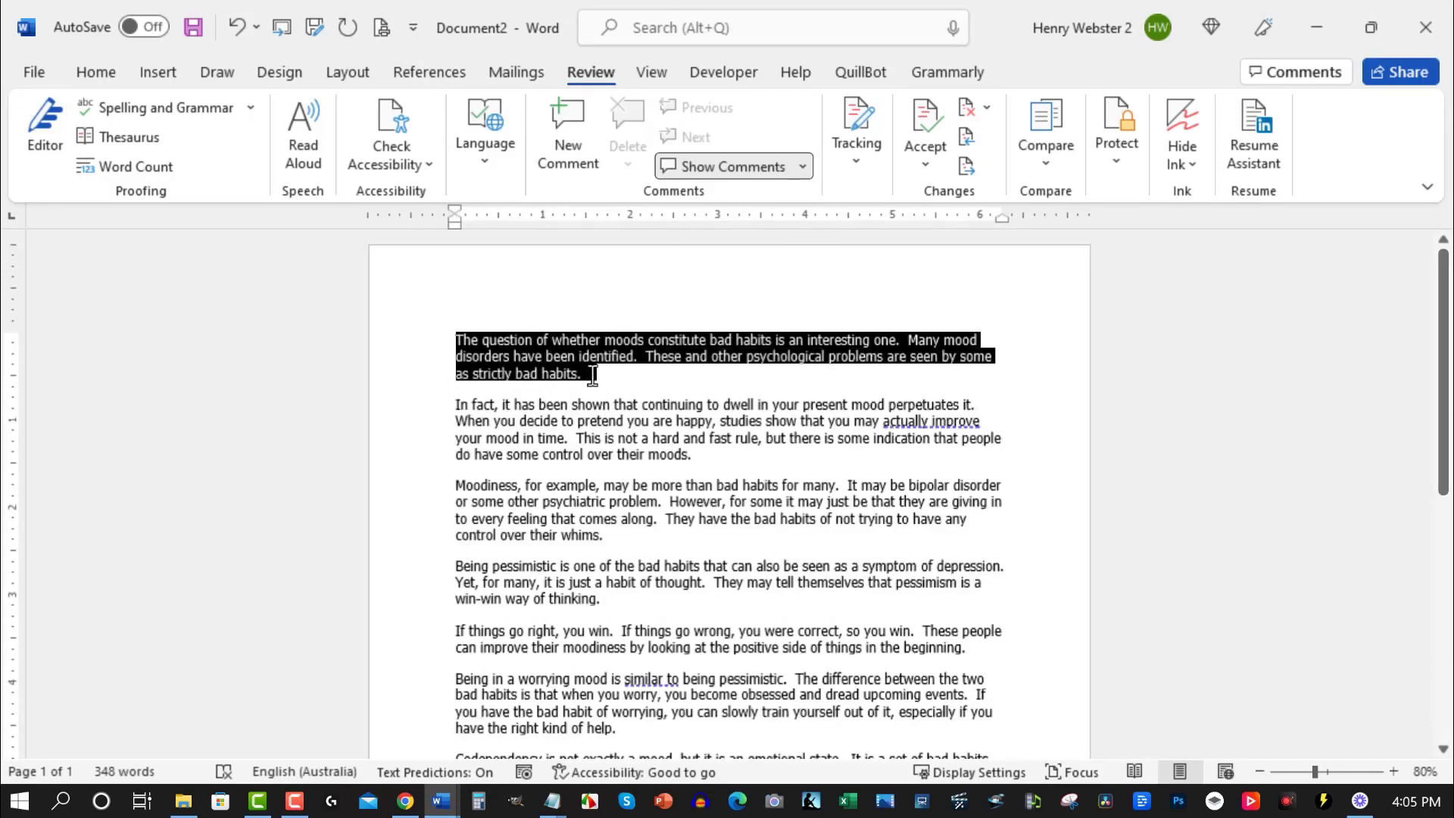
{"action": "right_click", "coordinate": [554, 359]}
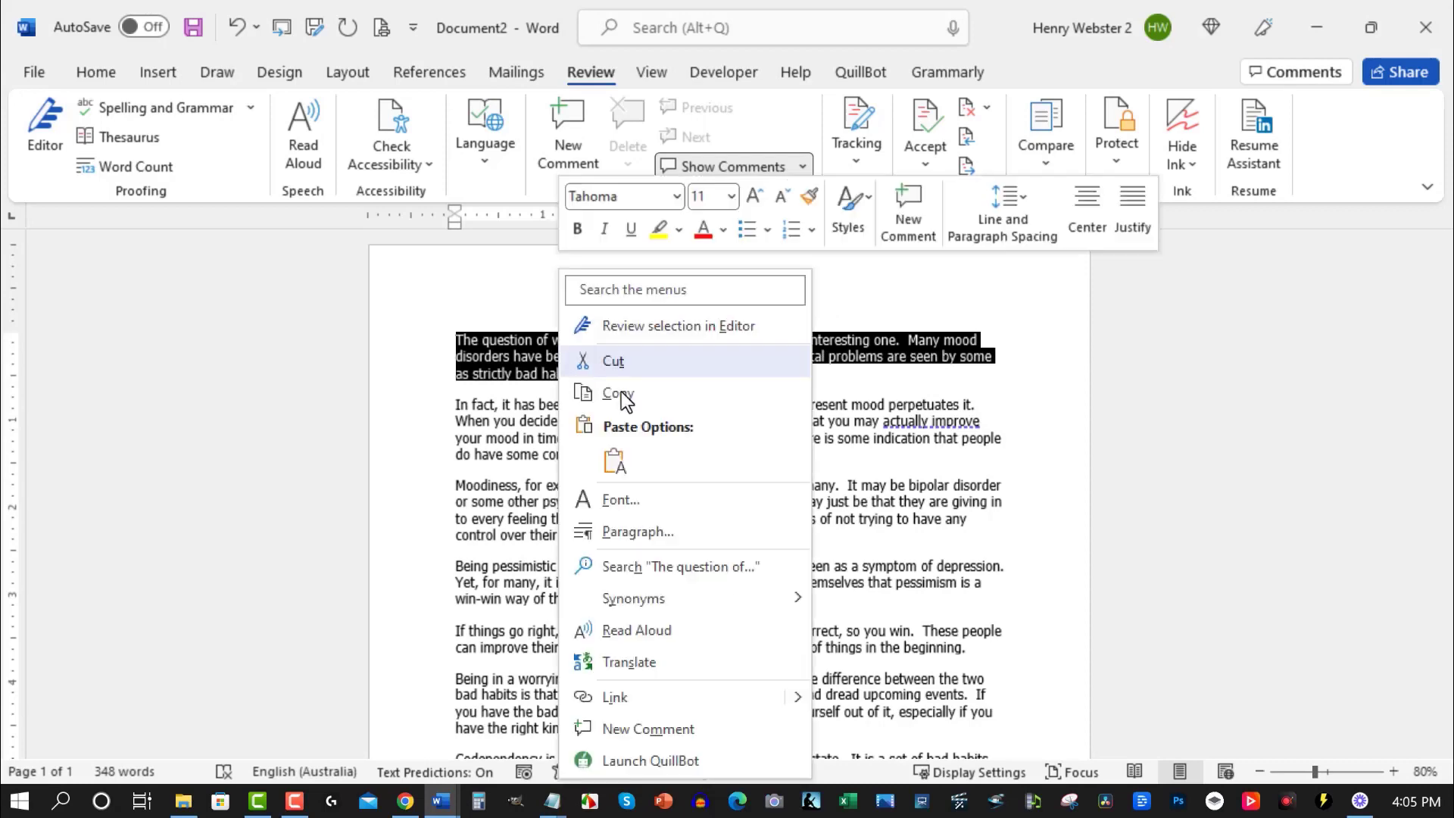
{"action": "left_click", "coordinate": [621, 393]}
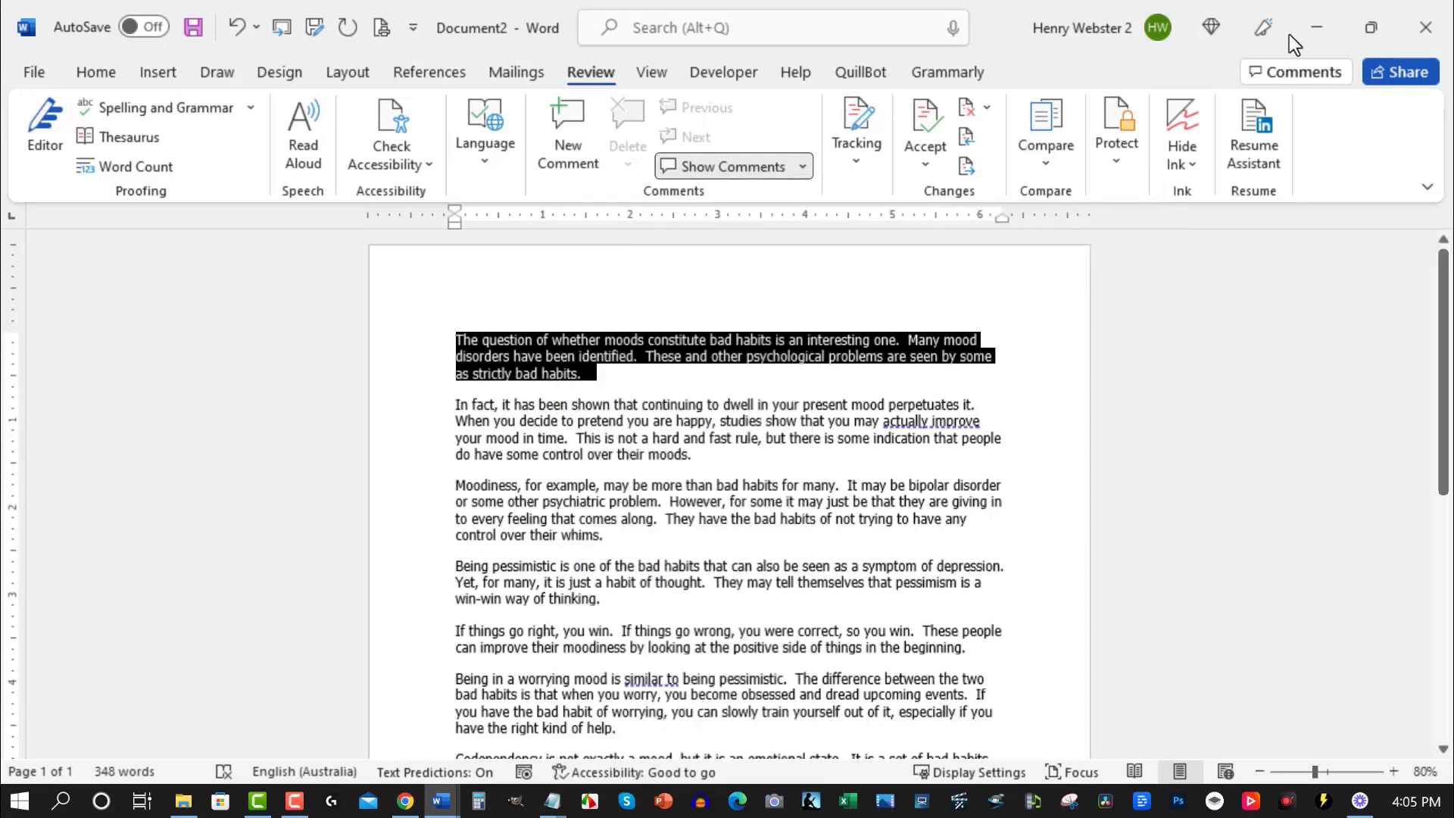
{"action": "left_click", "coordinate": [1318, 25]}
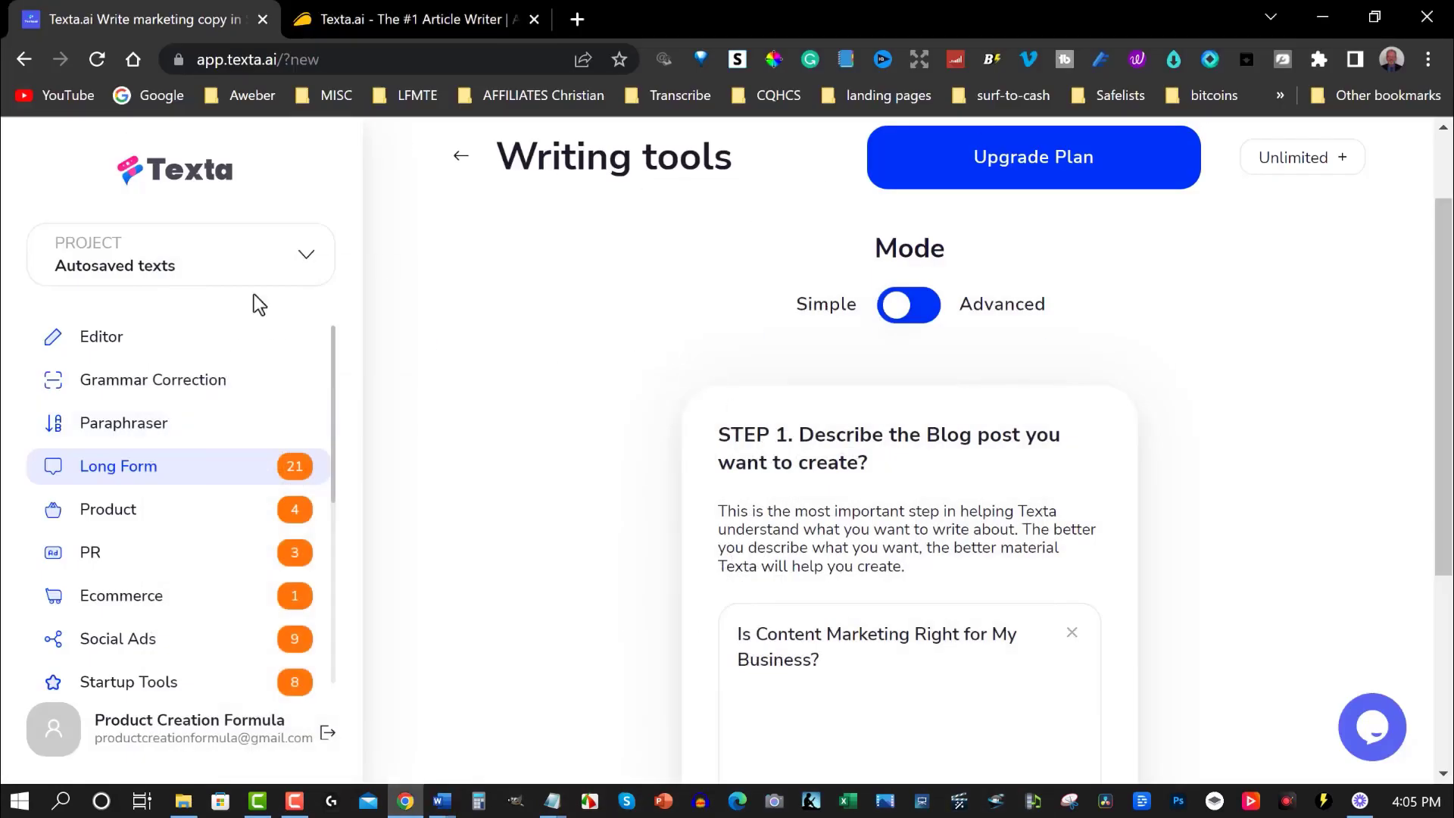
Step: Open the Paraphraser, replace its sample text with the copied first paragraph, and paraphrase it
{"action": "left_click", "coordinate": [185, 426]}
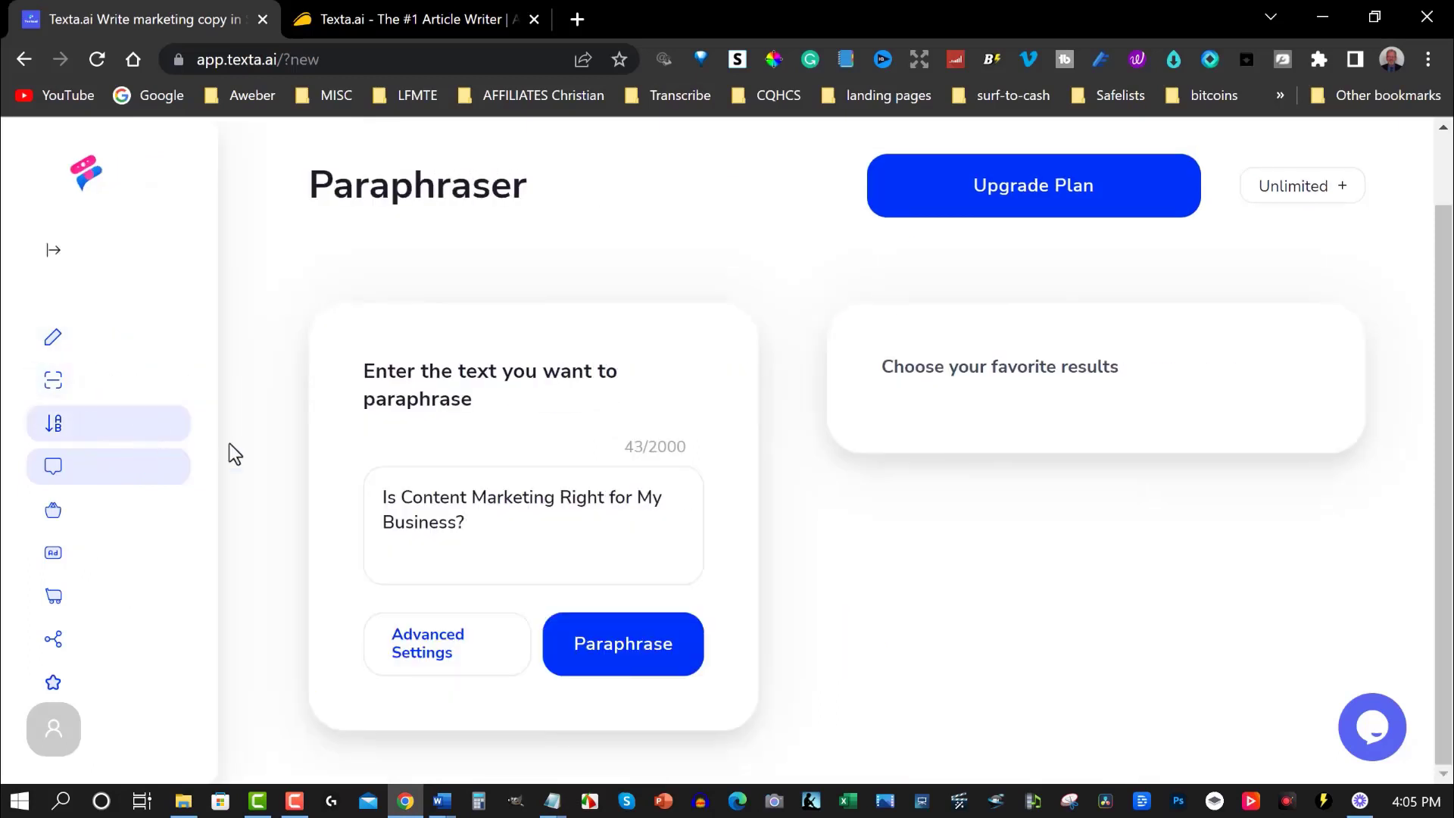
{"action": "left_click_drag", "start_coordinate": [281, 496], "coordinate": [422, 542]}
{"action": "key", "text": "BackSpace"}
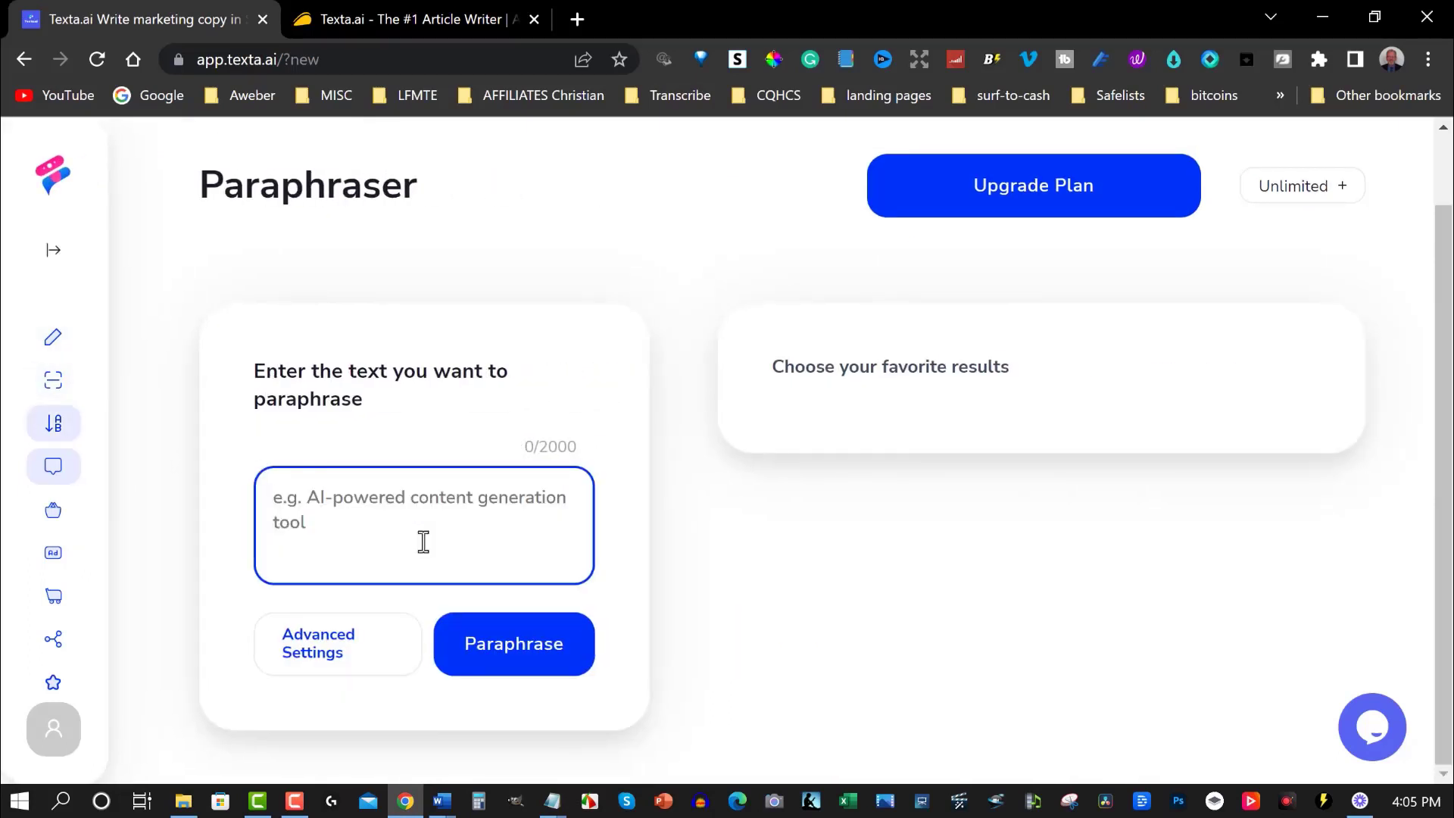
{"action": "key", "text": "ctrl+v"}
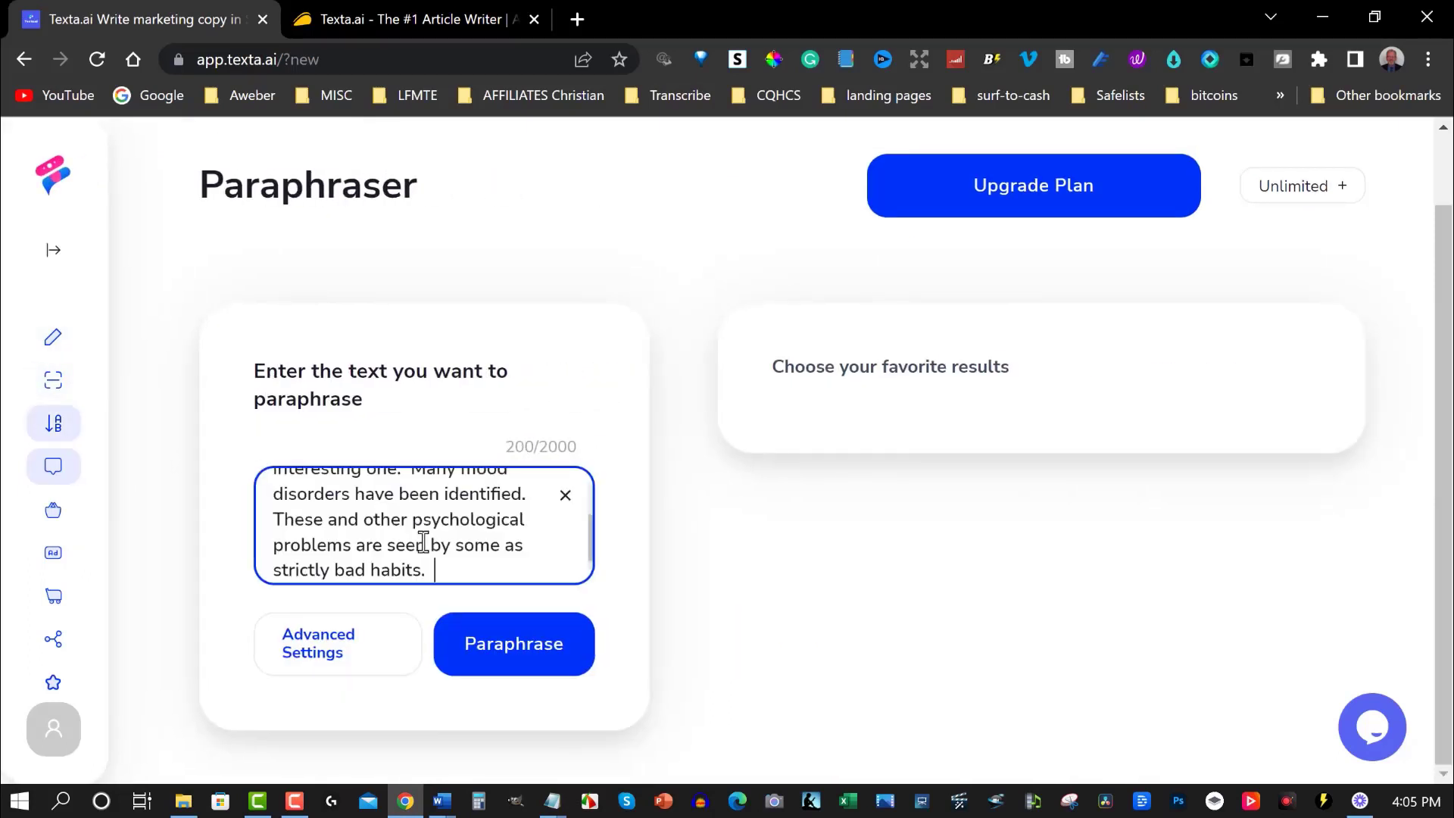
{"action": "left_click", "coordinate": [506, 652]}
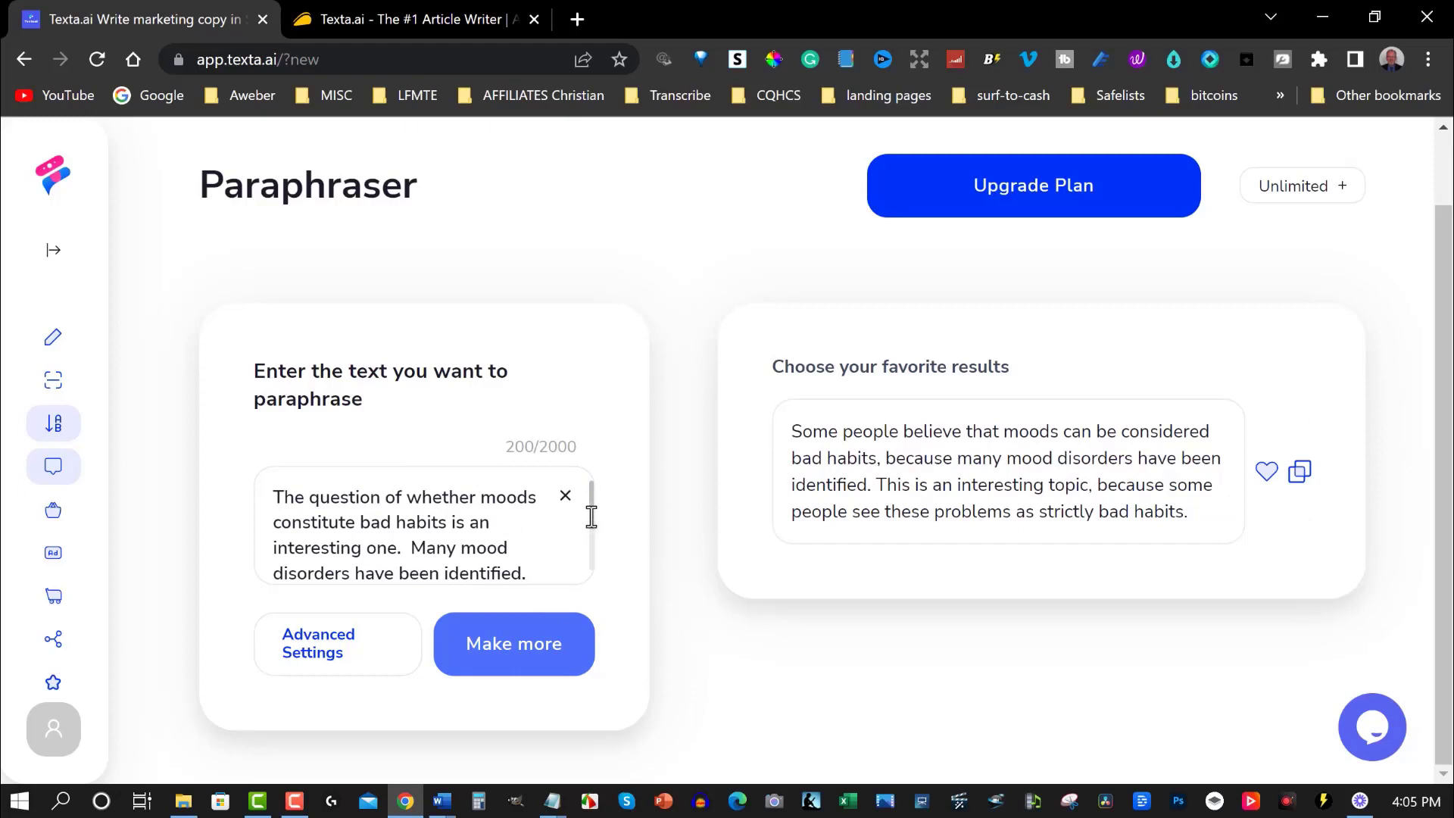
Step: Copy the paraphrased first paragraph from the results into the blank Document5 in Word, then return to the Paraphraser
{"action": "left_click_drag", "start_coordinate": [591, 510], "coordinate": [588, 551]}
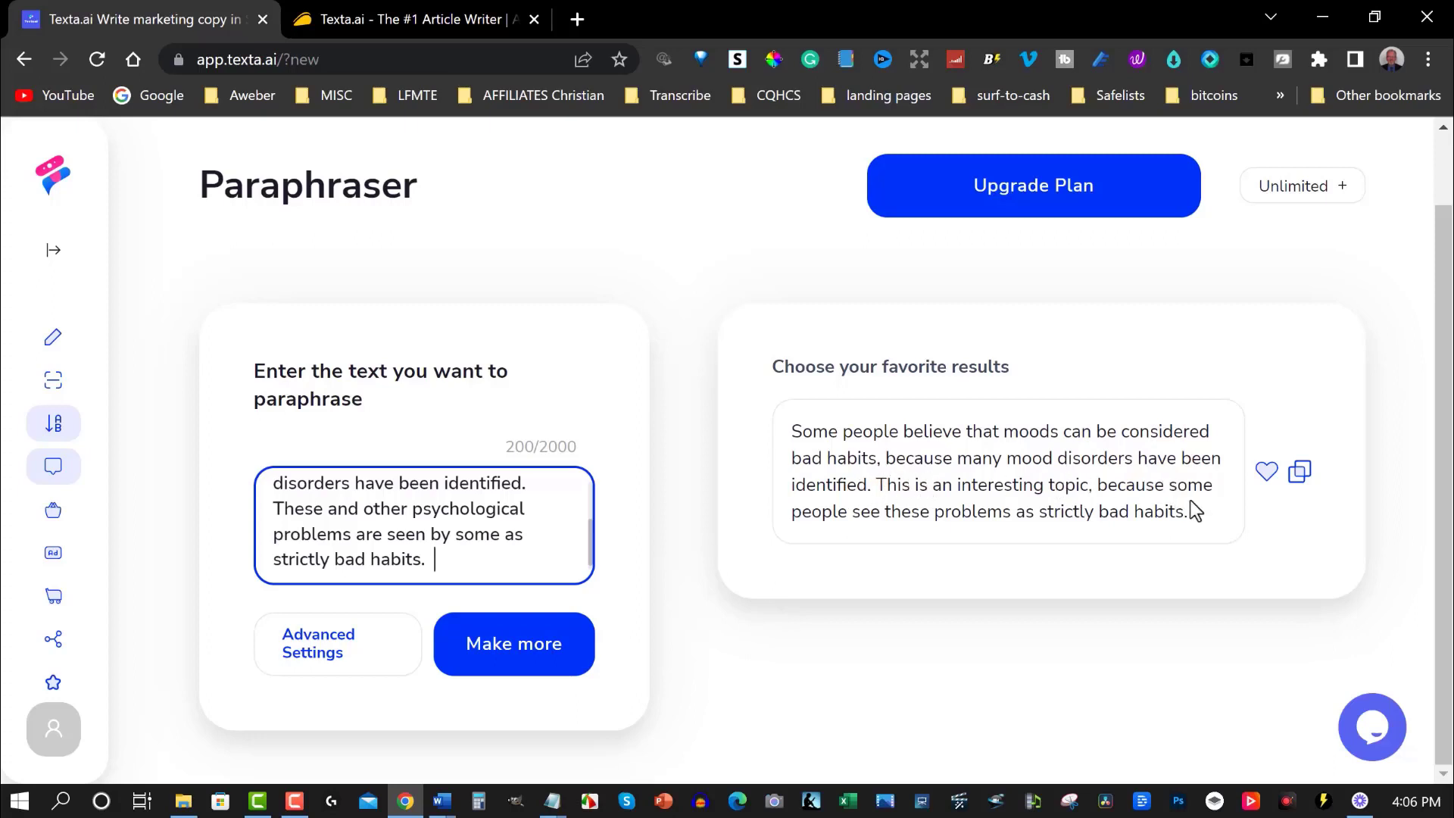
{"action": "left_click_drag", "start_coordinate": [1204, 519], "coordinate": [790, 434]}
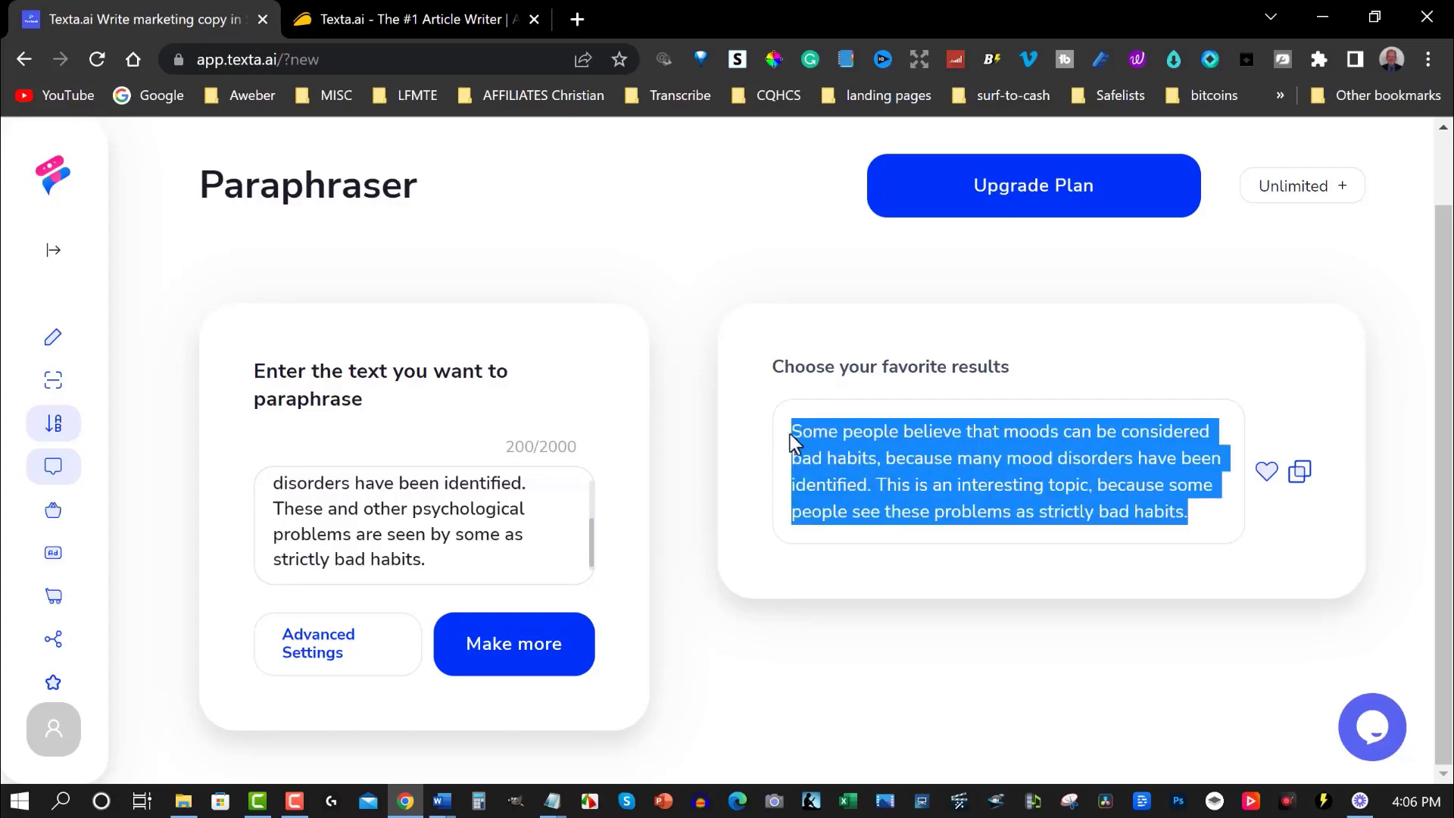
{"action": "right_click", "coordinate": [851, 447]}
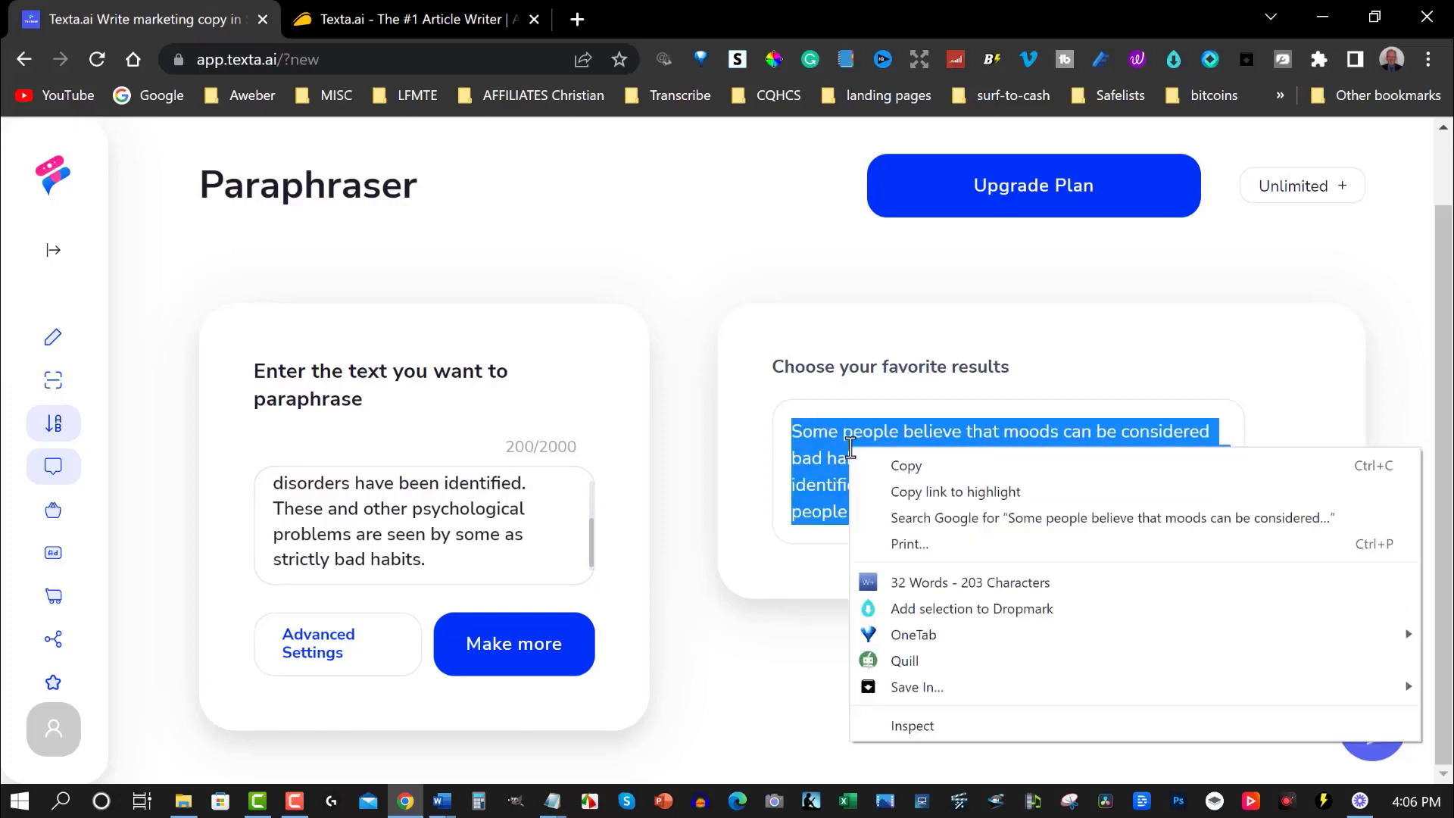
{"action": "left_click", "coordinate": [901, 466]}
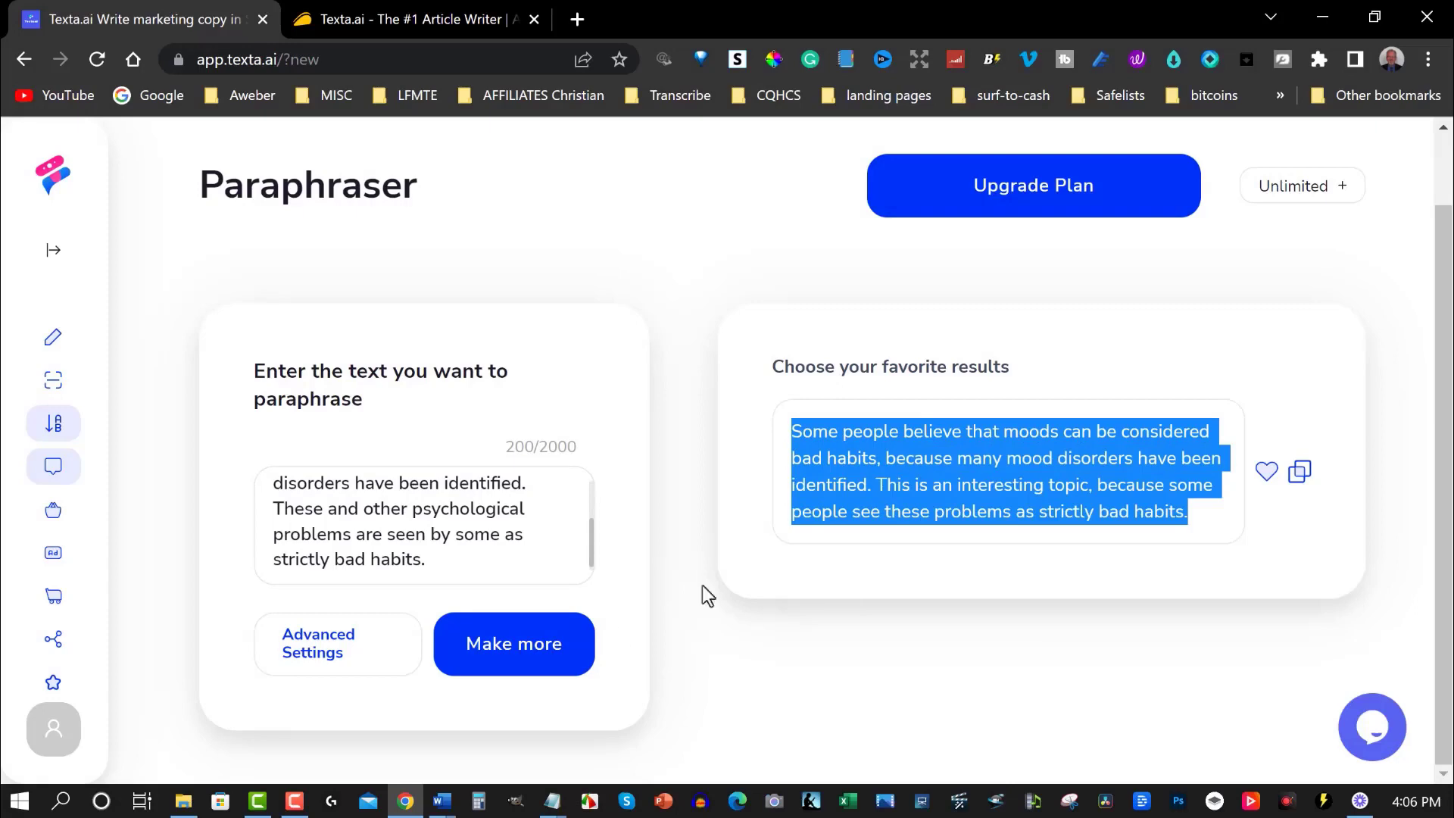
{"action": "left_click", "coordinate": [442, 800]}
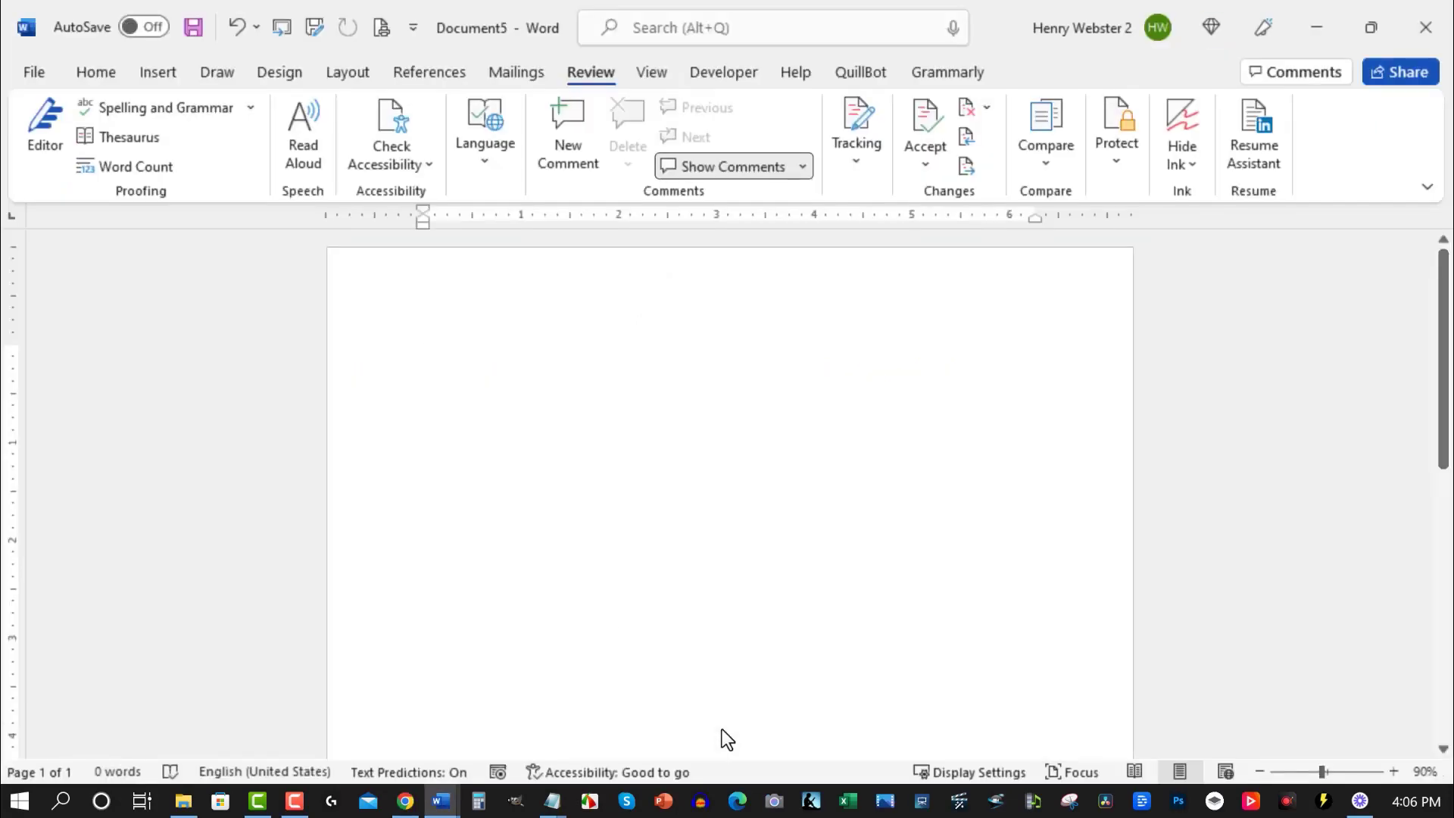
{"action": "key", "text": "ctrl+v"}
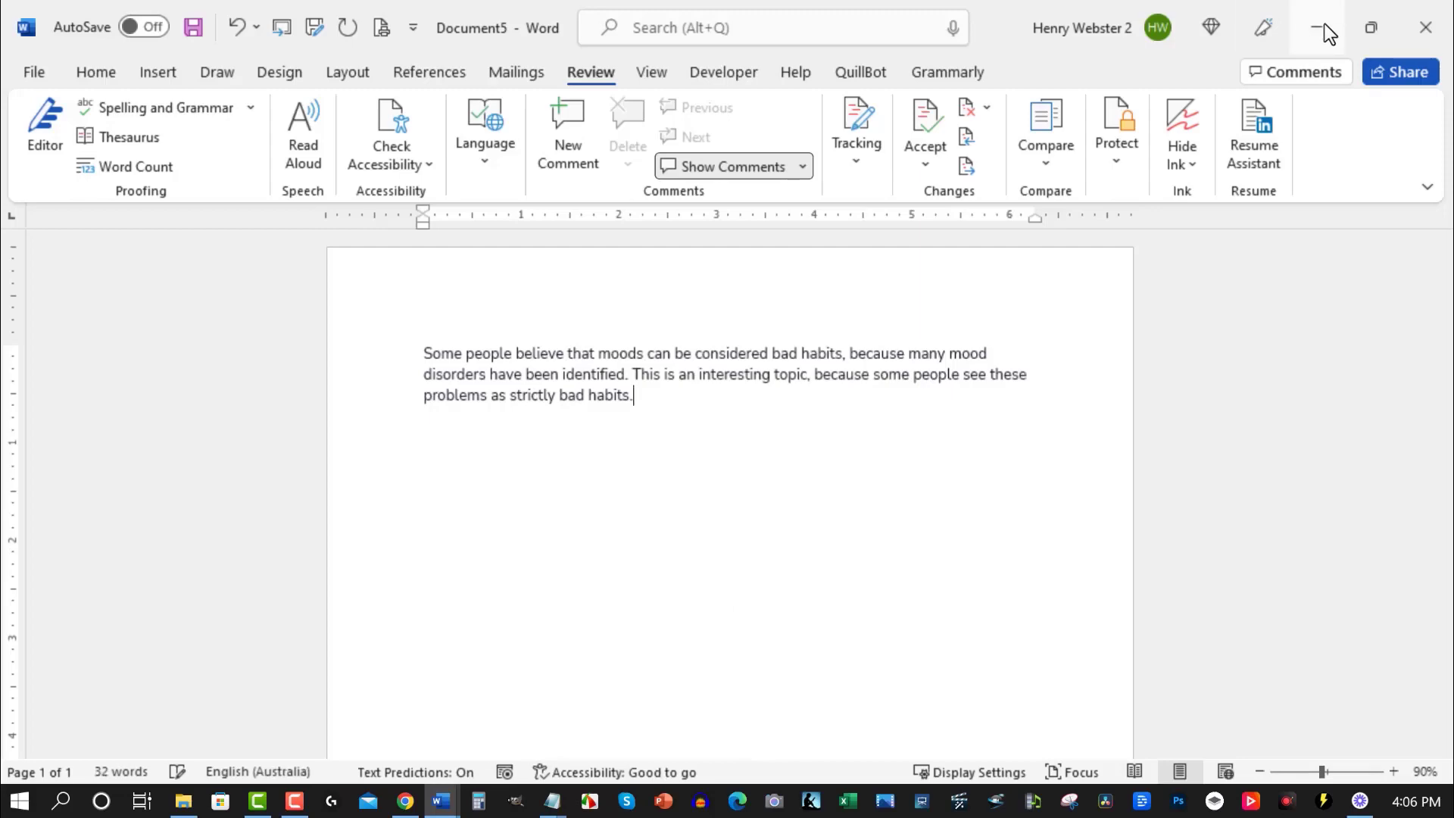
{"action": "left_click", "coordinate": [1317, 27]}
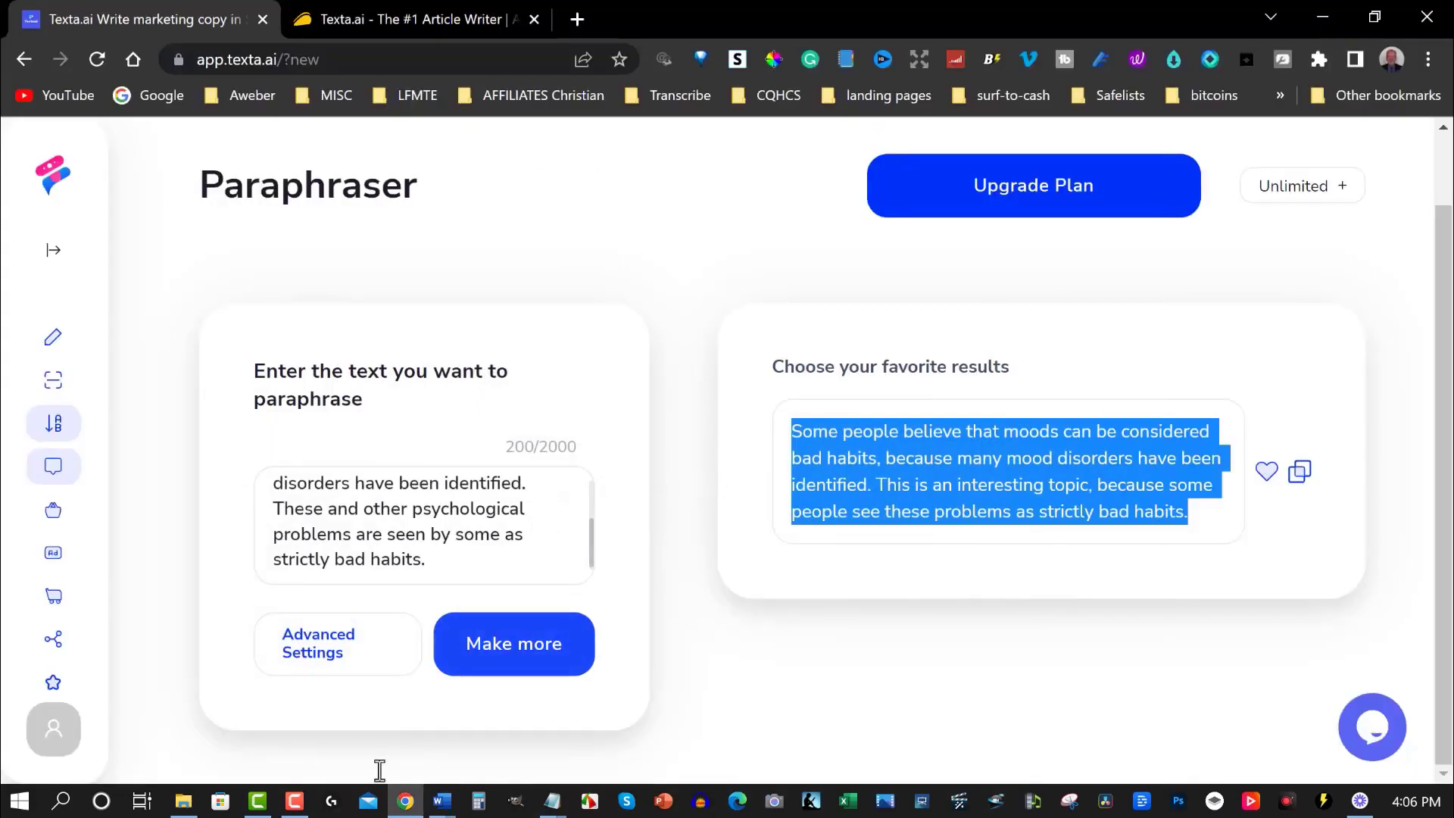
Step: Copy the second paragraph, beginning "In fact, it has been shown", from Document2 in Word and return to the Paraphraser
{"action": "left_click", "coordinate": [441, 801]}
{"action": "left_click", "coordinate": [482, 723]}
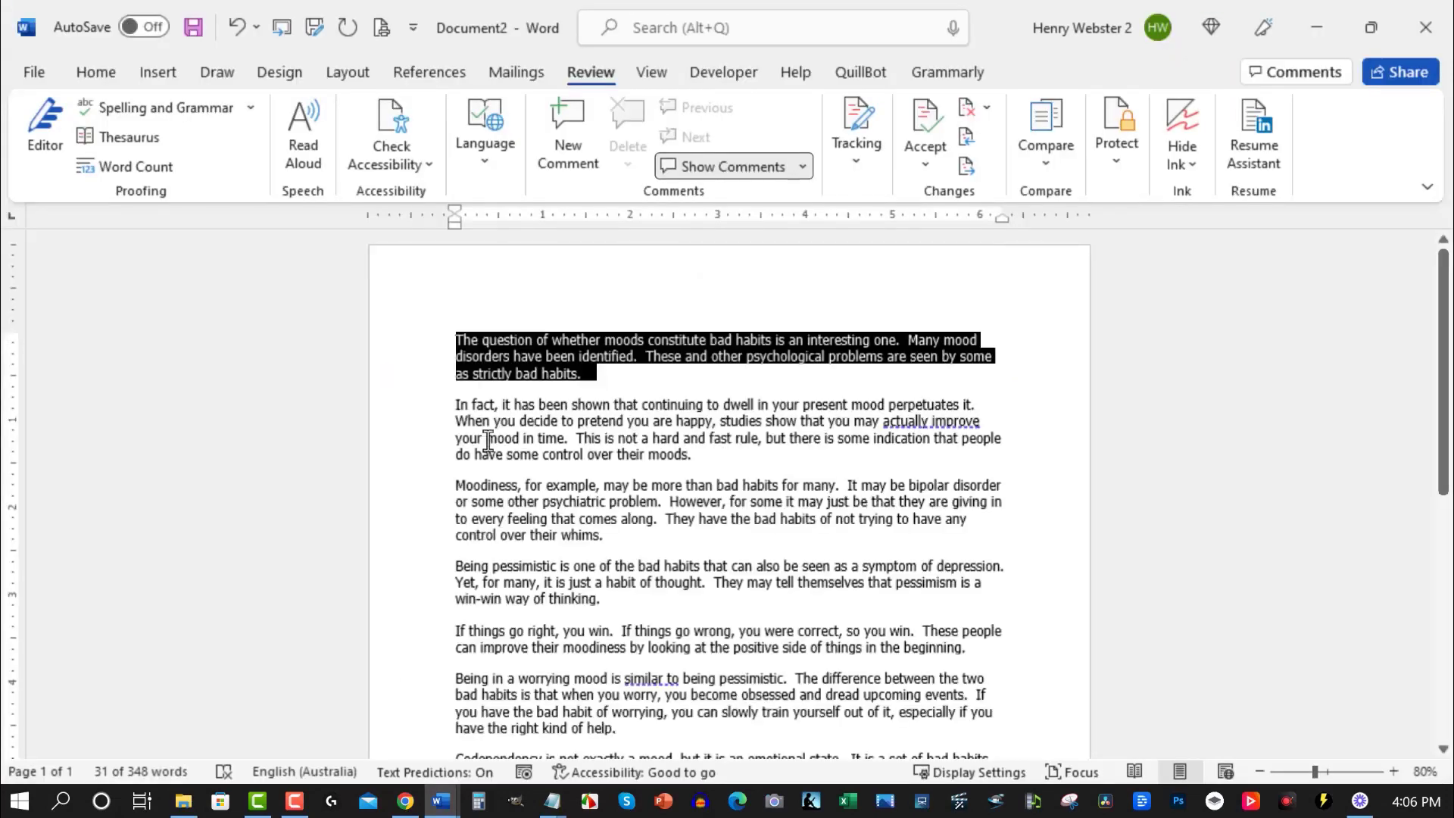
{"action": "left_click_drag", "start_coordinate": [455, 403], "coordinate": [691, 455]}
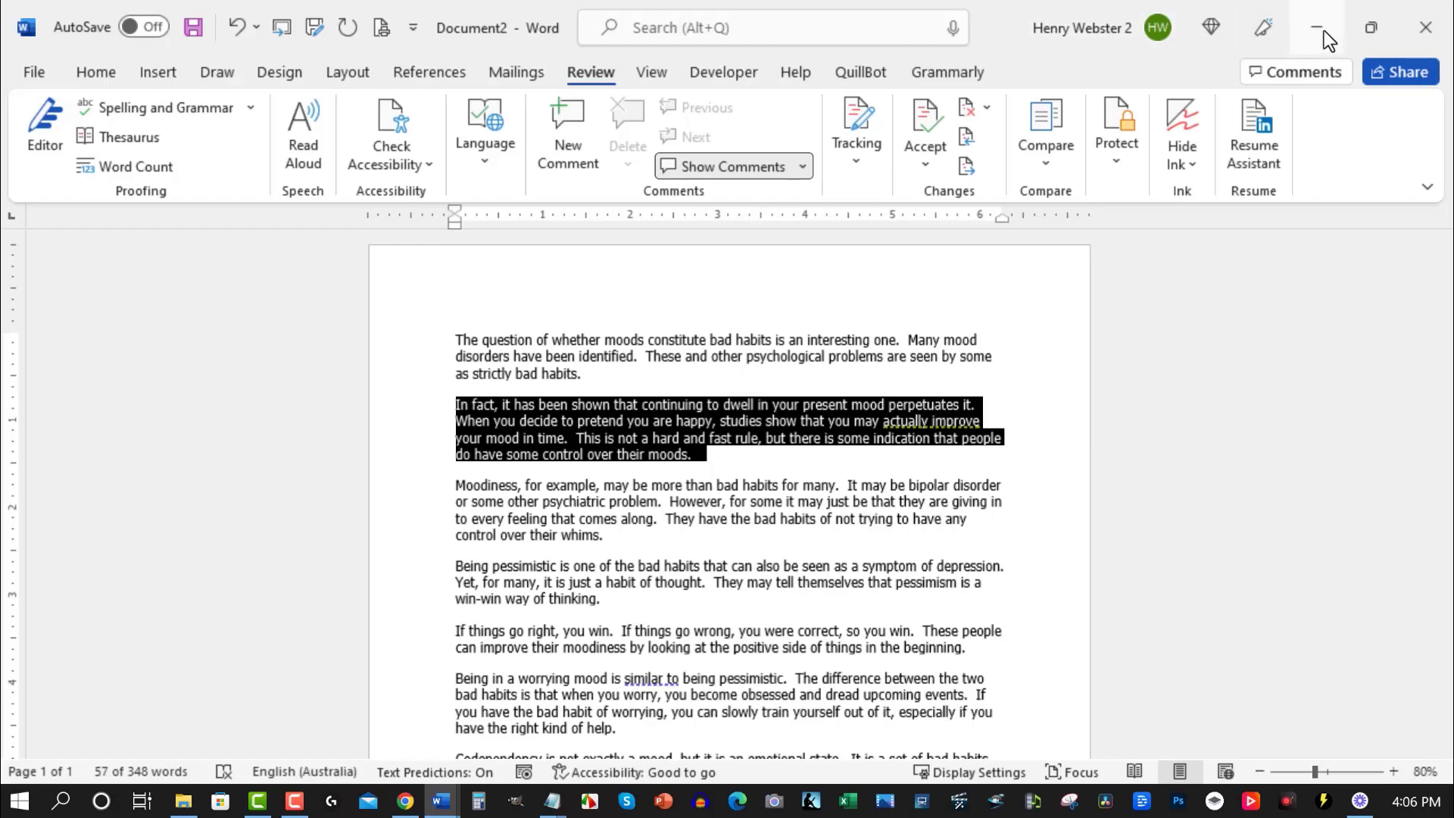
{"action": "left_click", "coordinate": [1318, 28]}
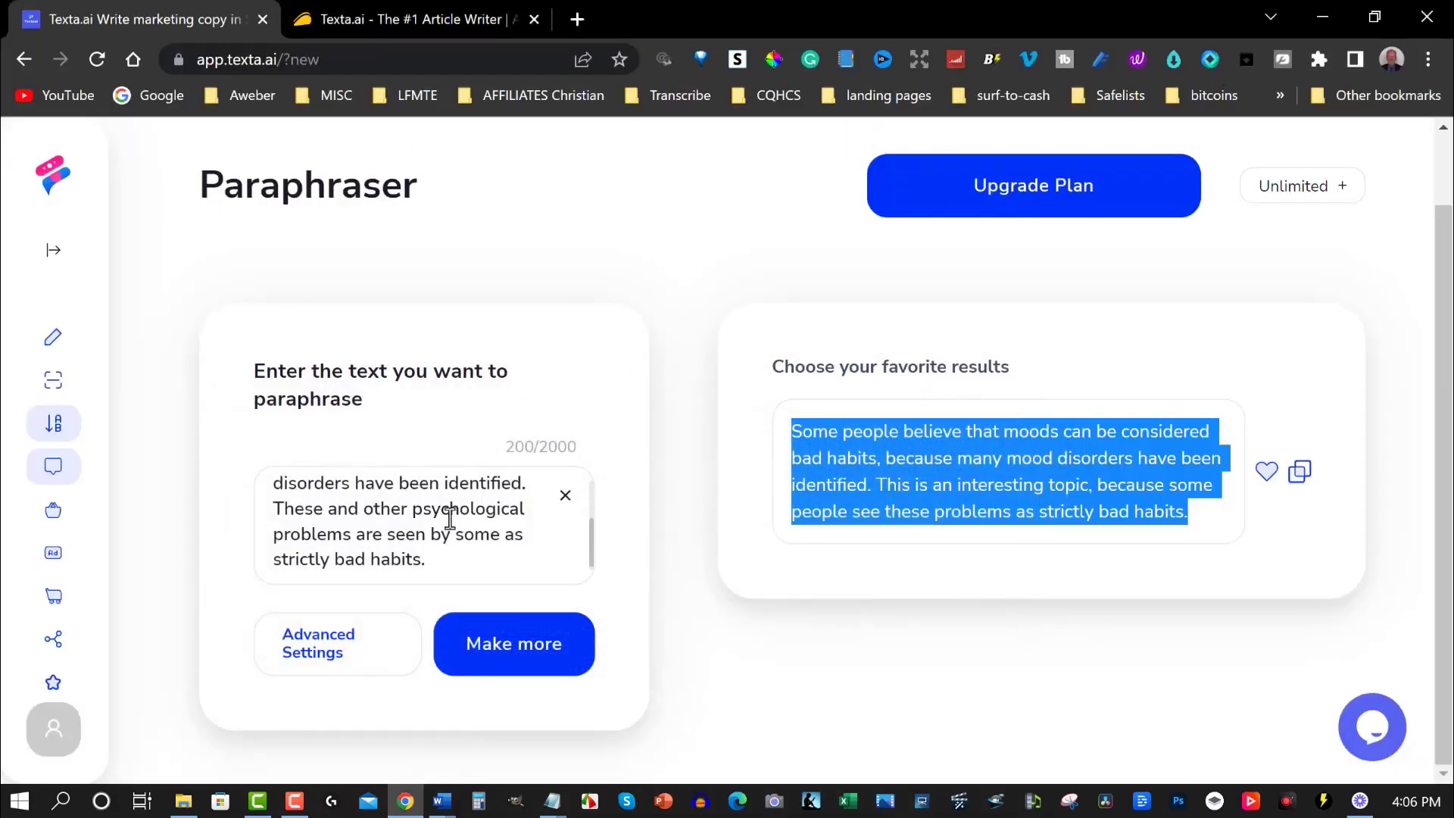
Step: Replace the Paraphraser's input text with the copied second paragraph and generate its paraphrase
{"action": "left_click", "coordinate": [442, 571]}
{"action": "key", "text": "ctrl+a"}
{"action": "left_click_drag", "start_coordinate": [132, 429], "coordinate": [119, 402]}
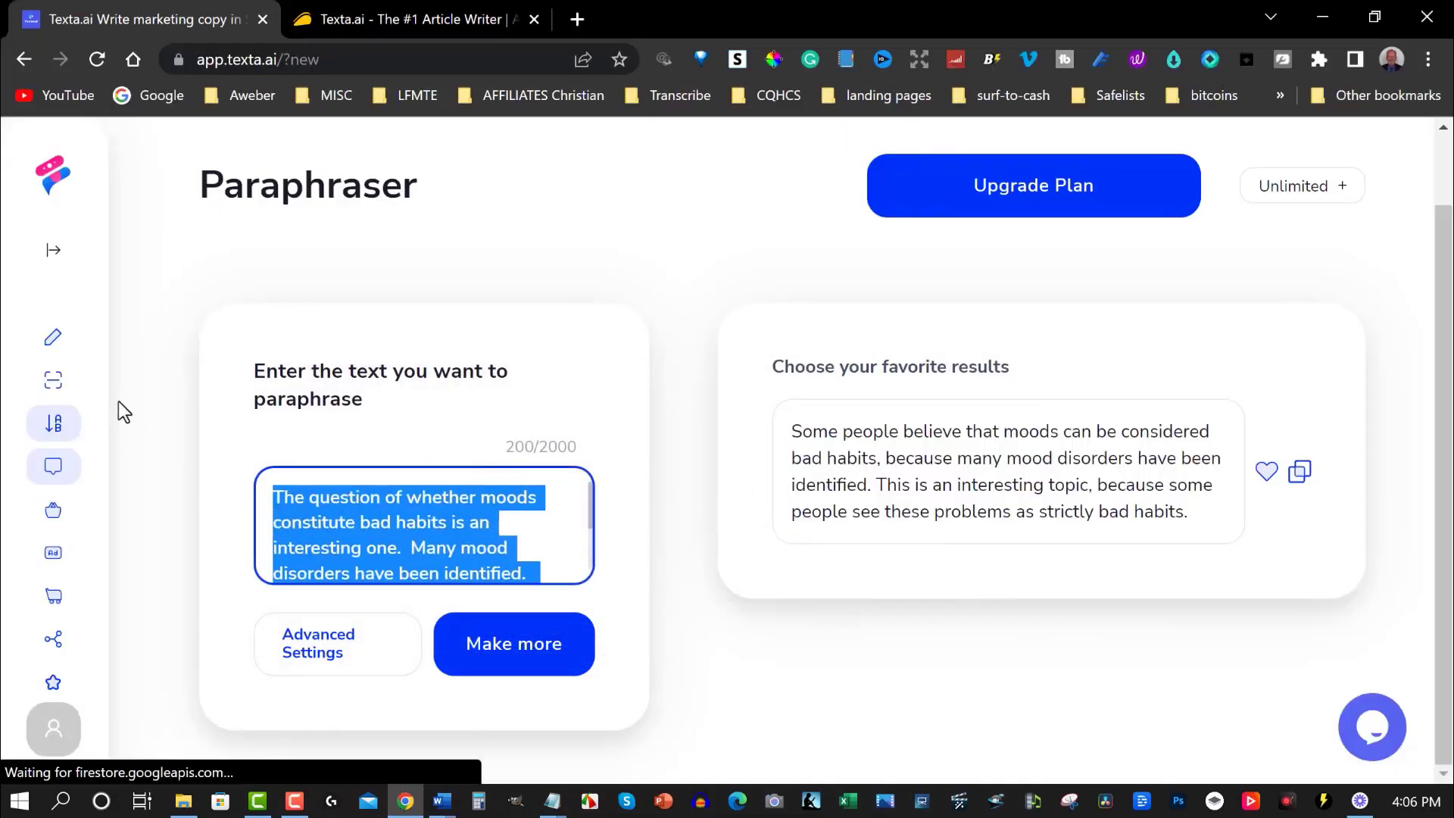
{"action": "key", "text": "ctrl+v"}
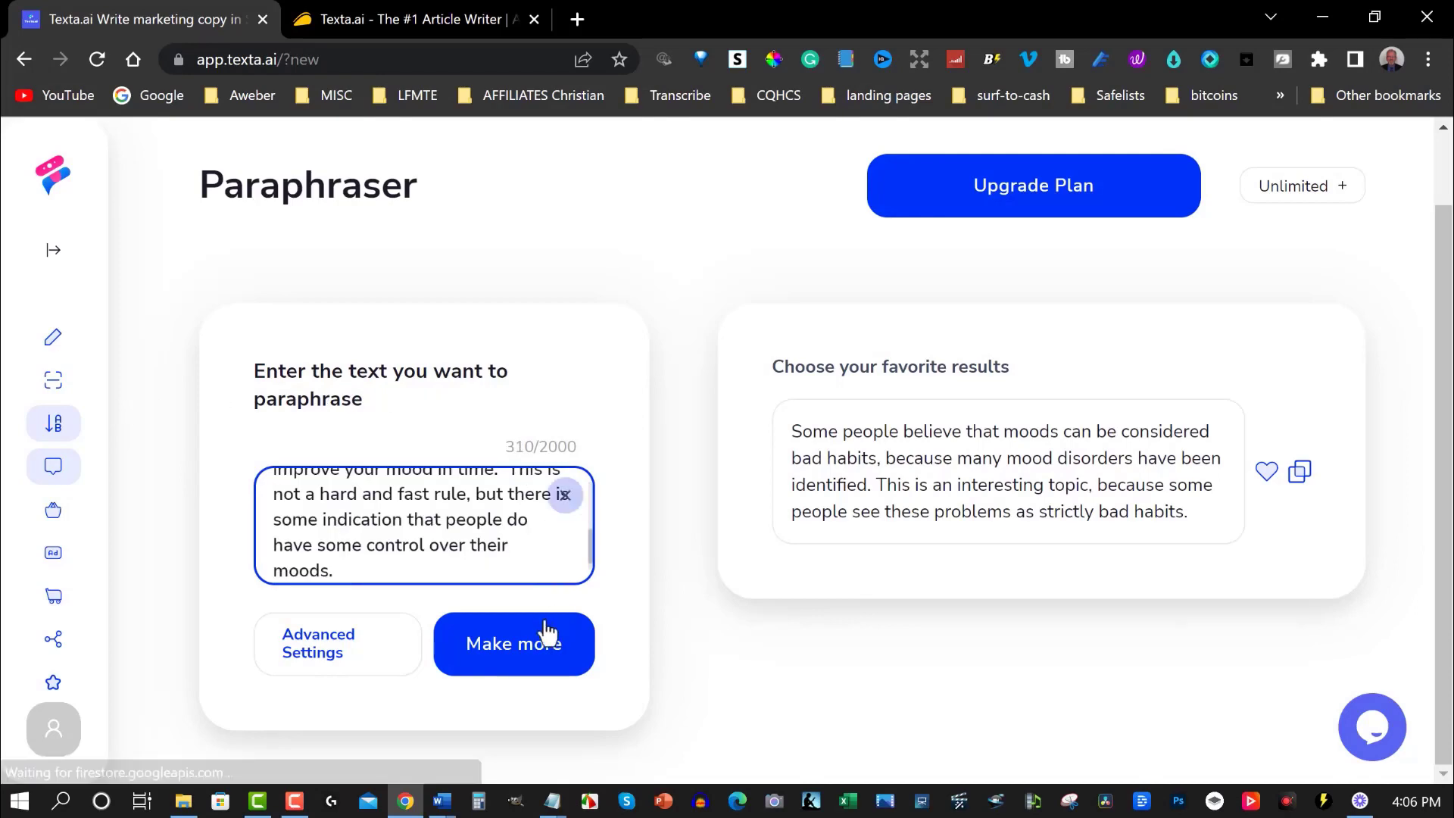
{"action": "left_click", "coordinate": [547, 632]}
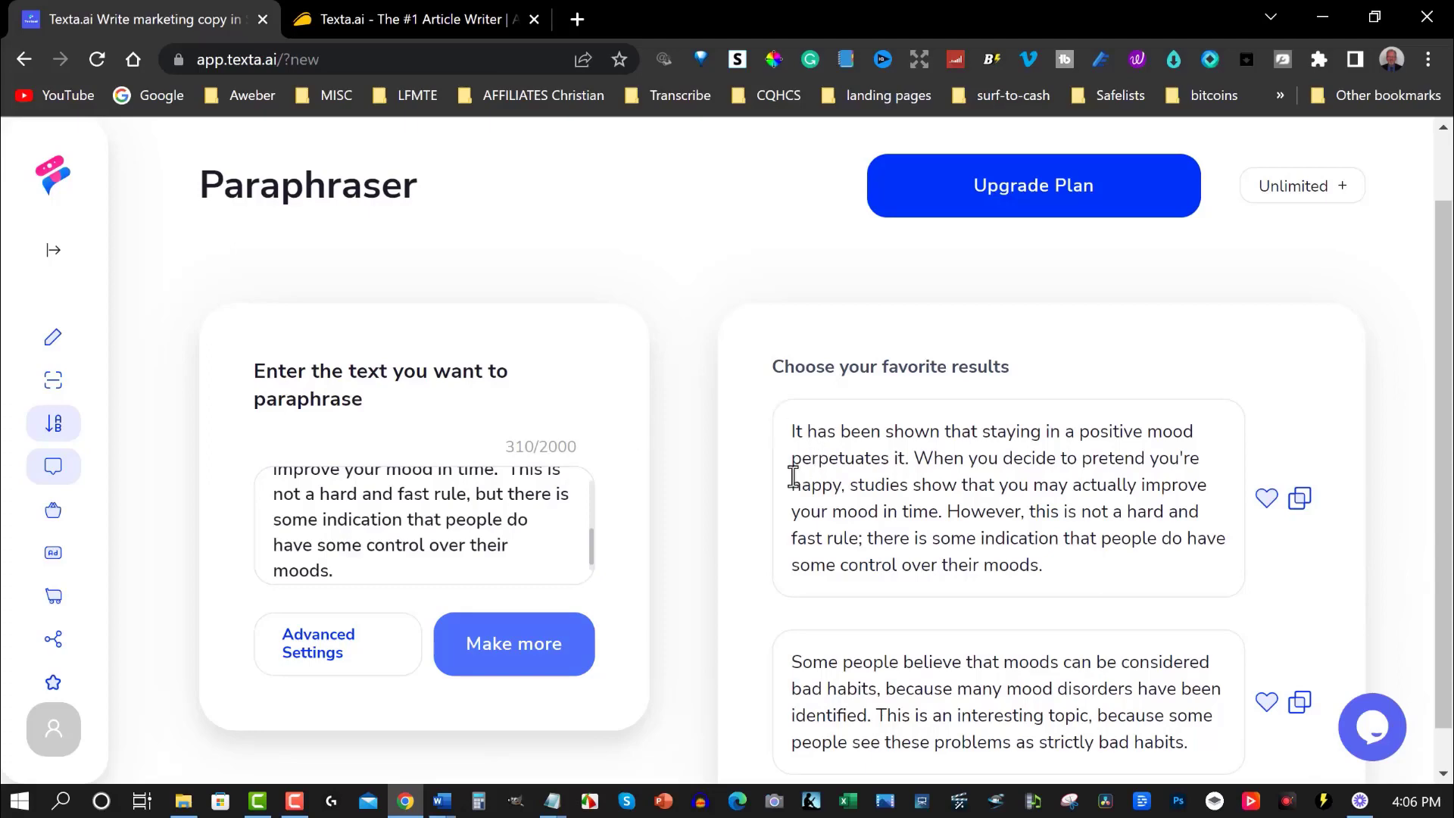
Step: Copy the paraphrased second paragraph into Word's Document5 below the first one, then return to the Paraphraser
{"action": "left_click_drag", "start_coordinate": [795, 431], "coordinate": [1094, 578]}
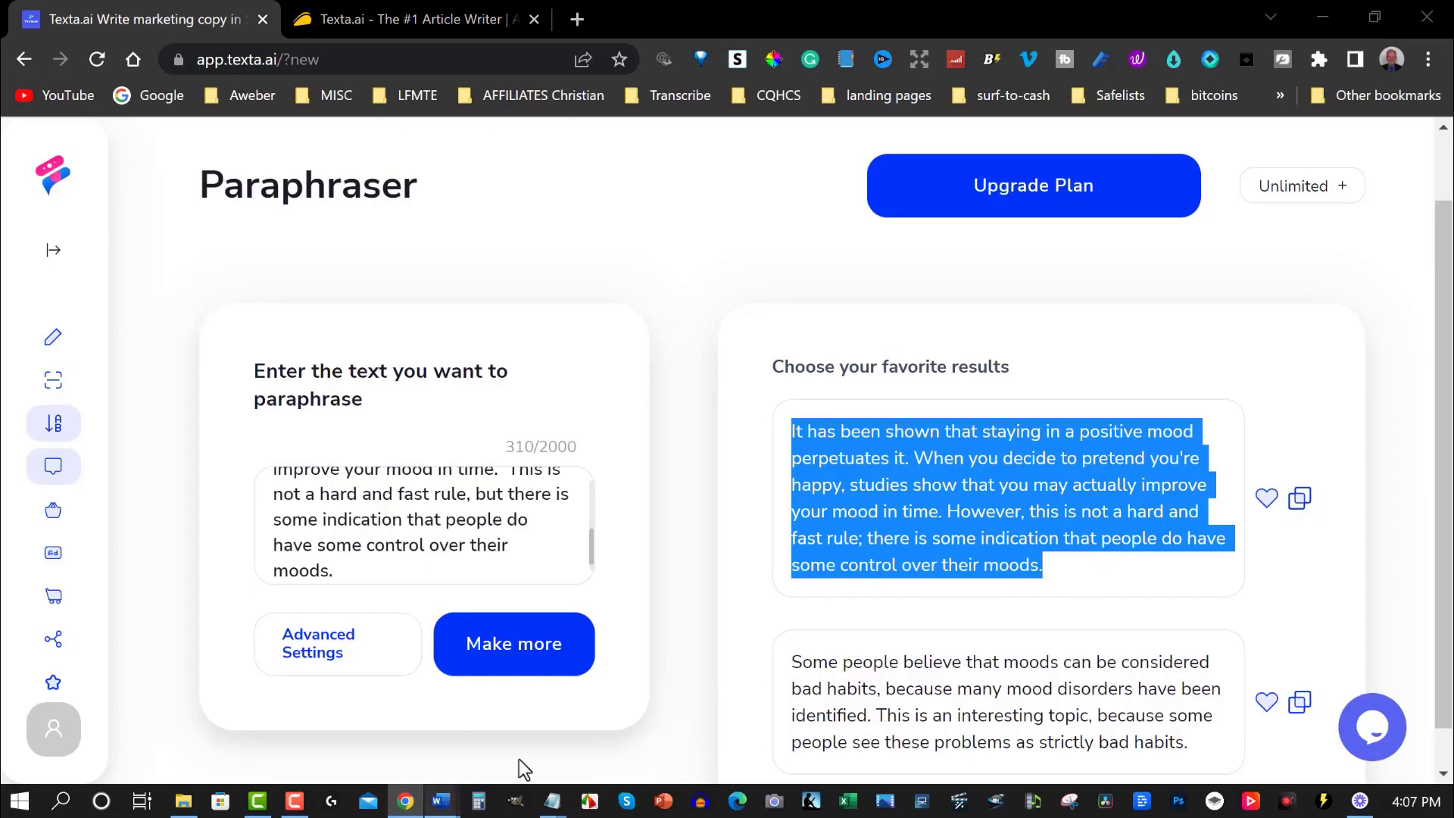
{"action": "mouse_move", "coordinate": [441, 801]}
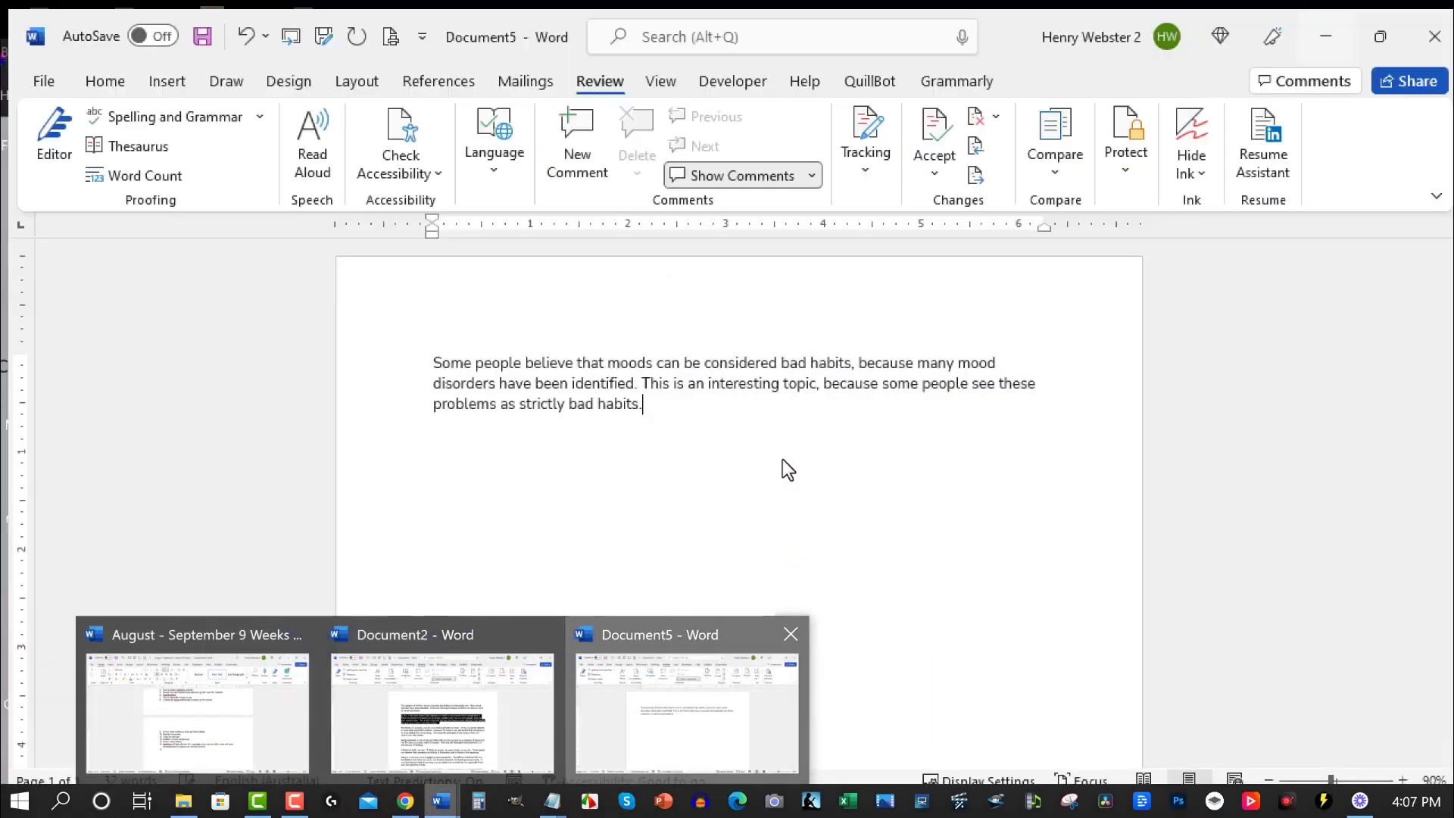
{"action": "key", "text": "alt+Tab"}
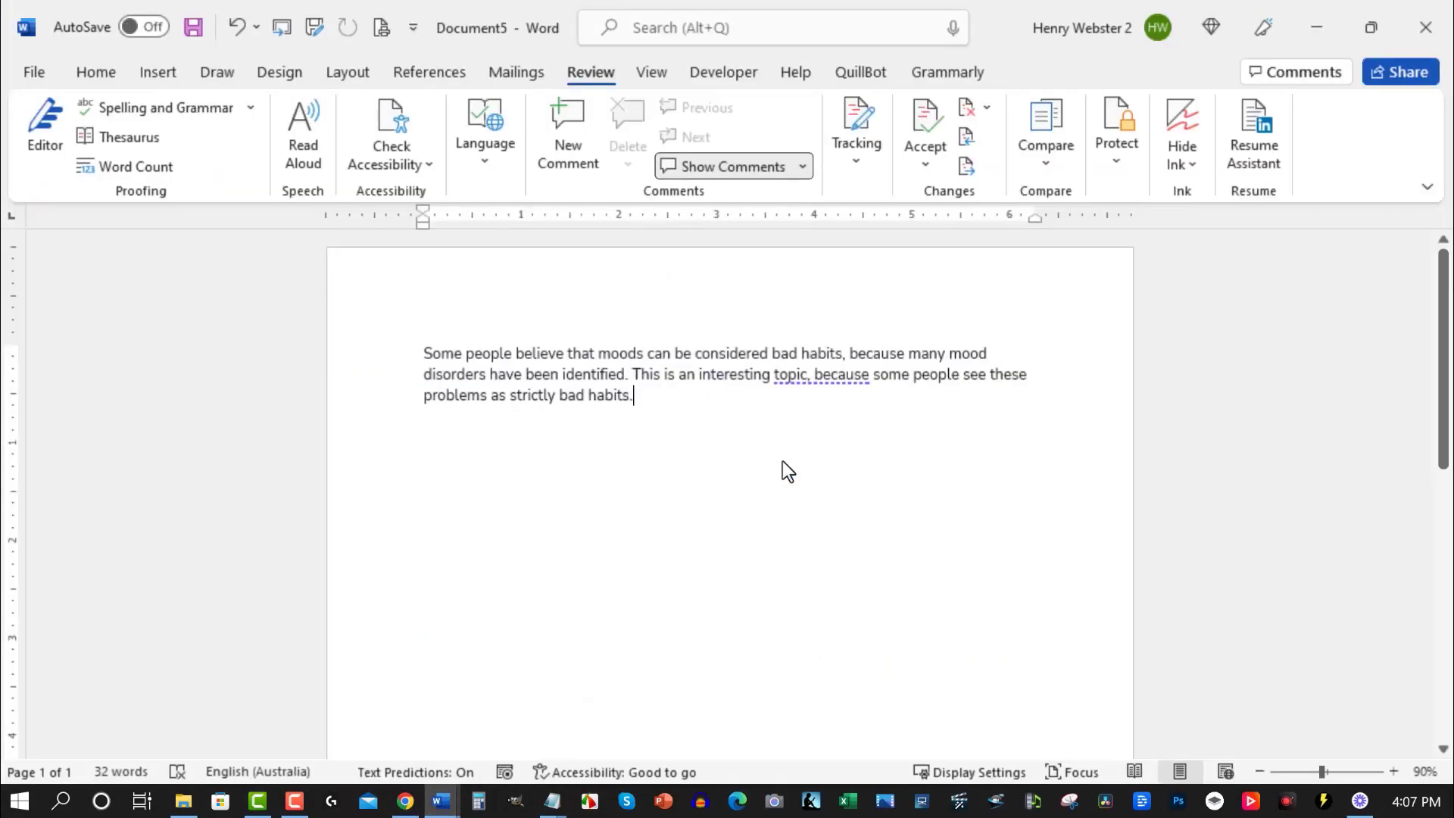
{"action": "key", "text": "ctrl+v"}
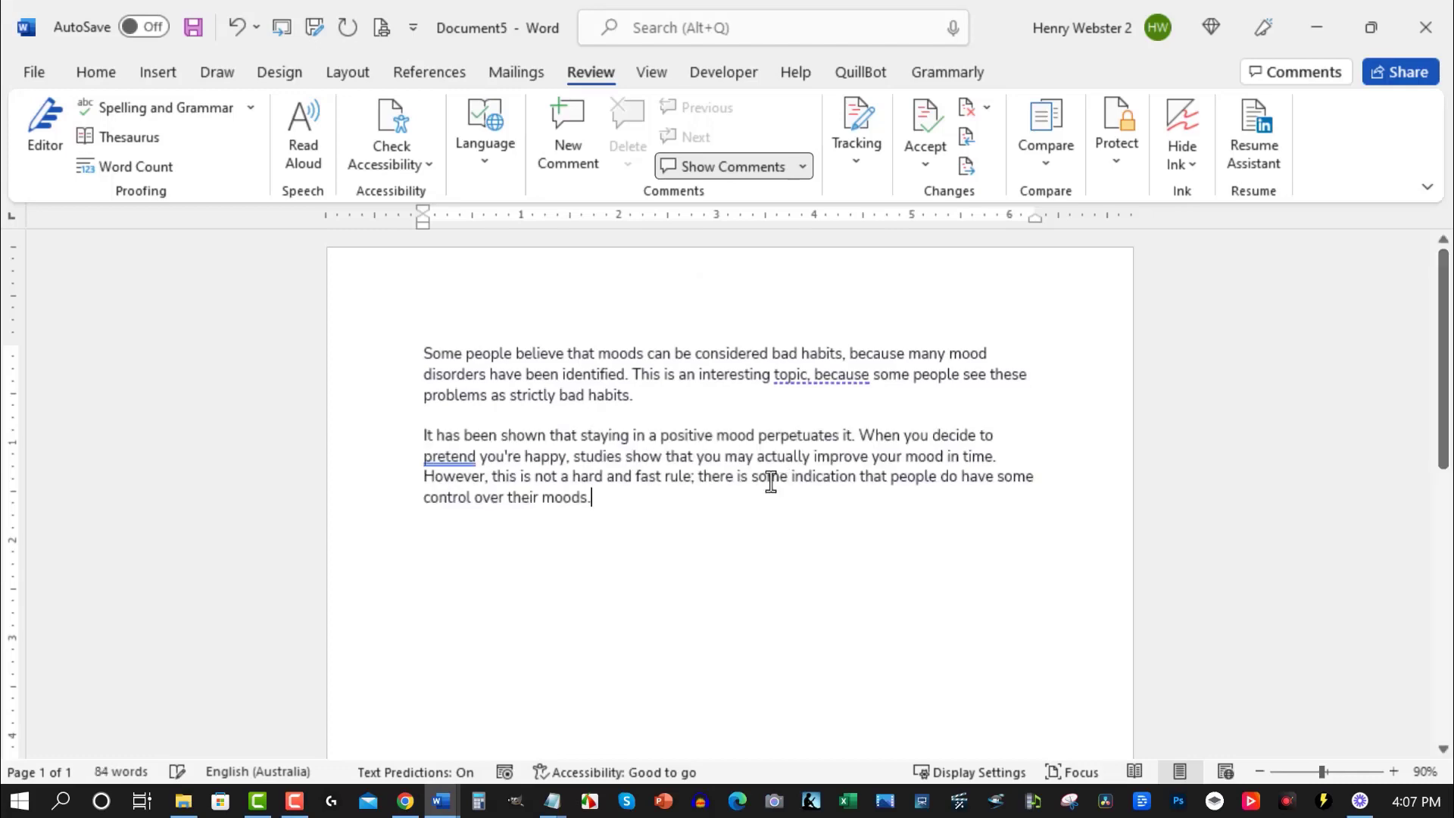
{"action": "left_click", "coordinate": [1322, 26]}
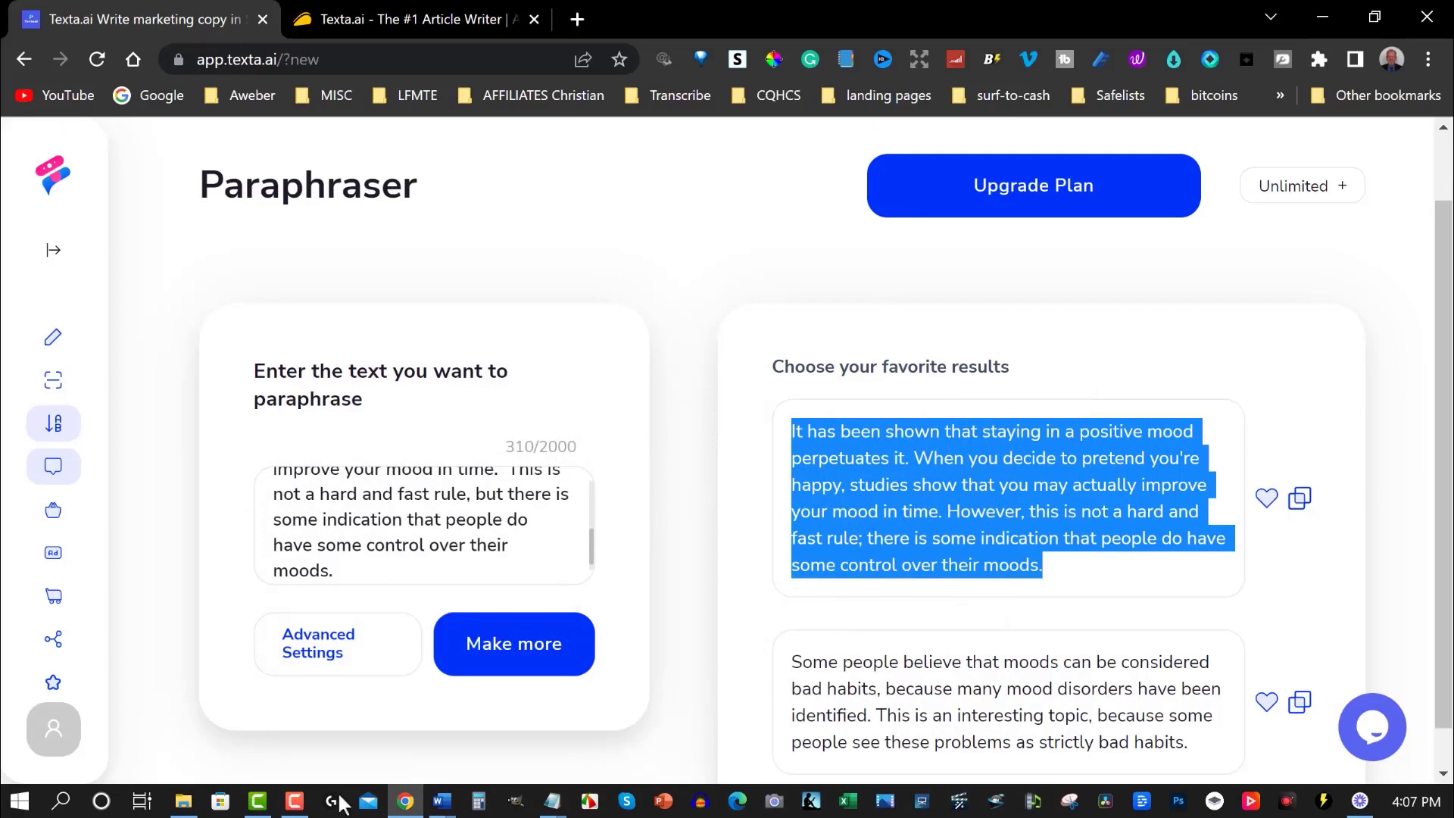
Step: Copy the third paragraph, beginning "Moodiness, for example", from Document2 in Word and return to the Paraphraser
{"action": "left_click", "coordinate": [442, 805]}
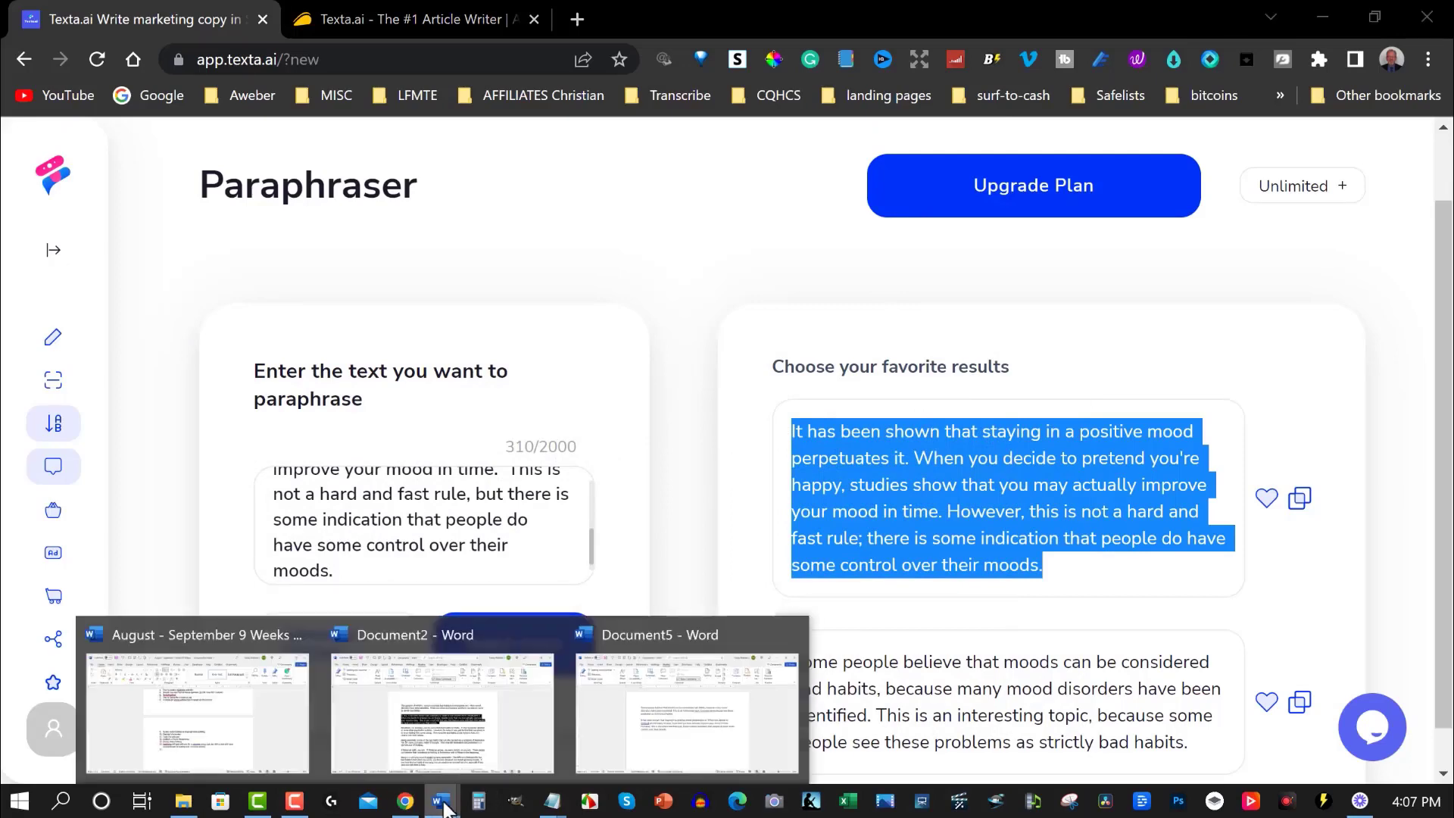
{"action": "left_click", "coordinate": [474, 739]}
{"action": "triple_click", "coordinate": [473, 431]}
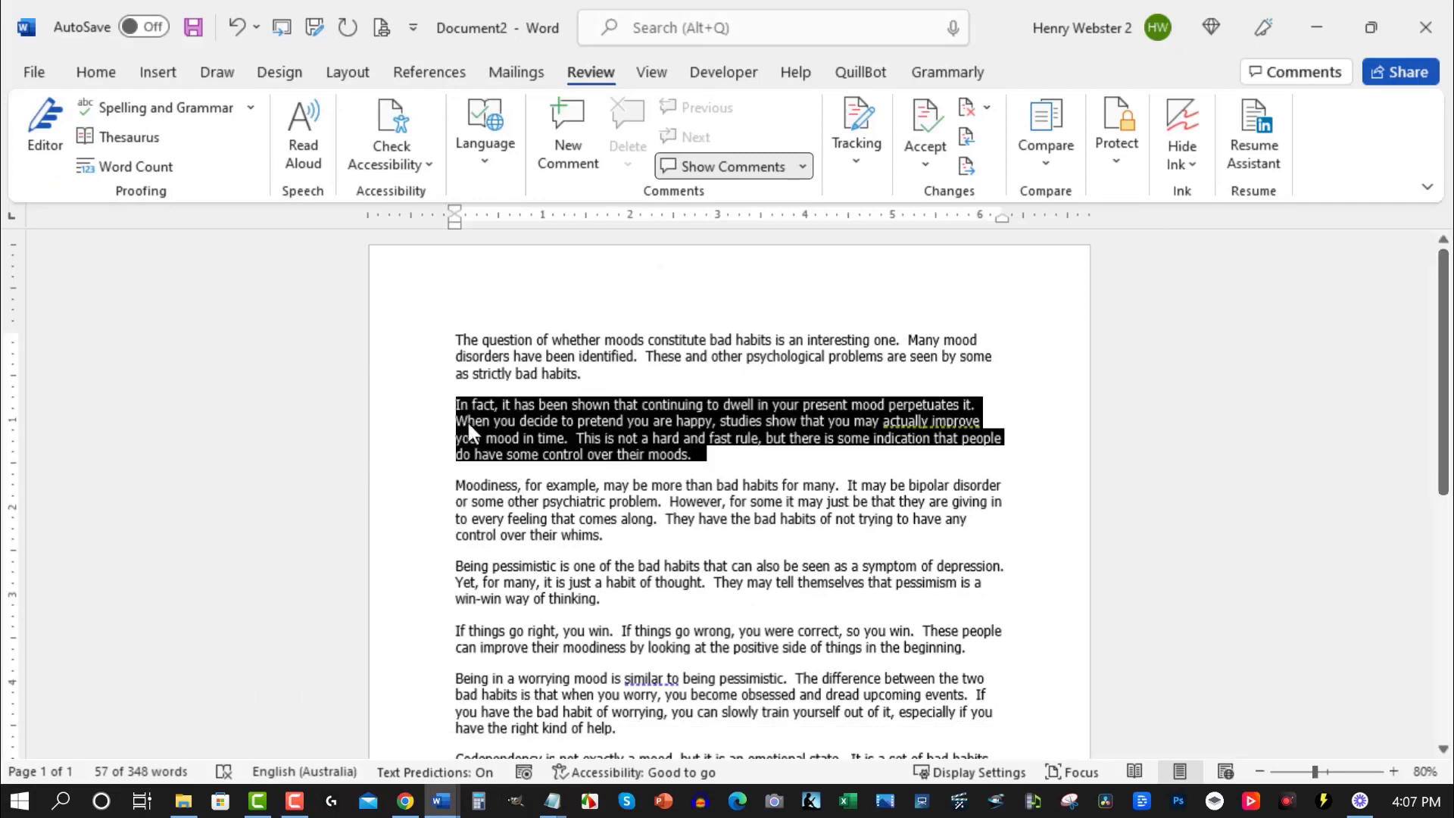
{"action": "left_click_drag", "start_coordinate": [455, 487], "coordinate": [572, 521]}
{"action": "triple_click", "coordinate": [572, 521]}
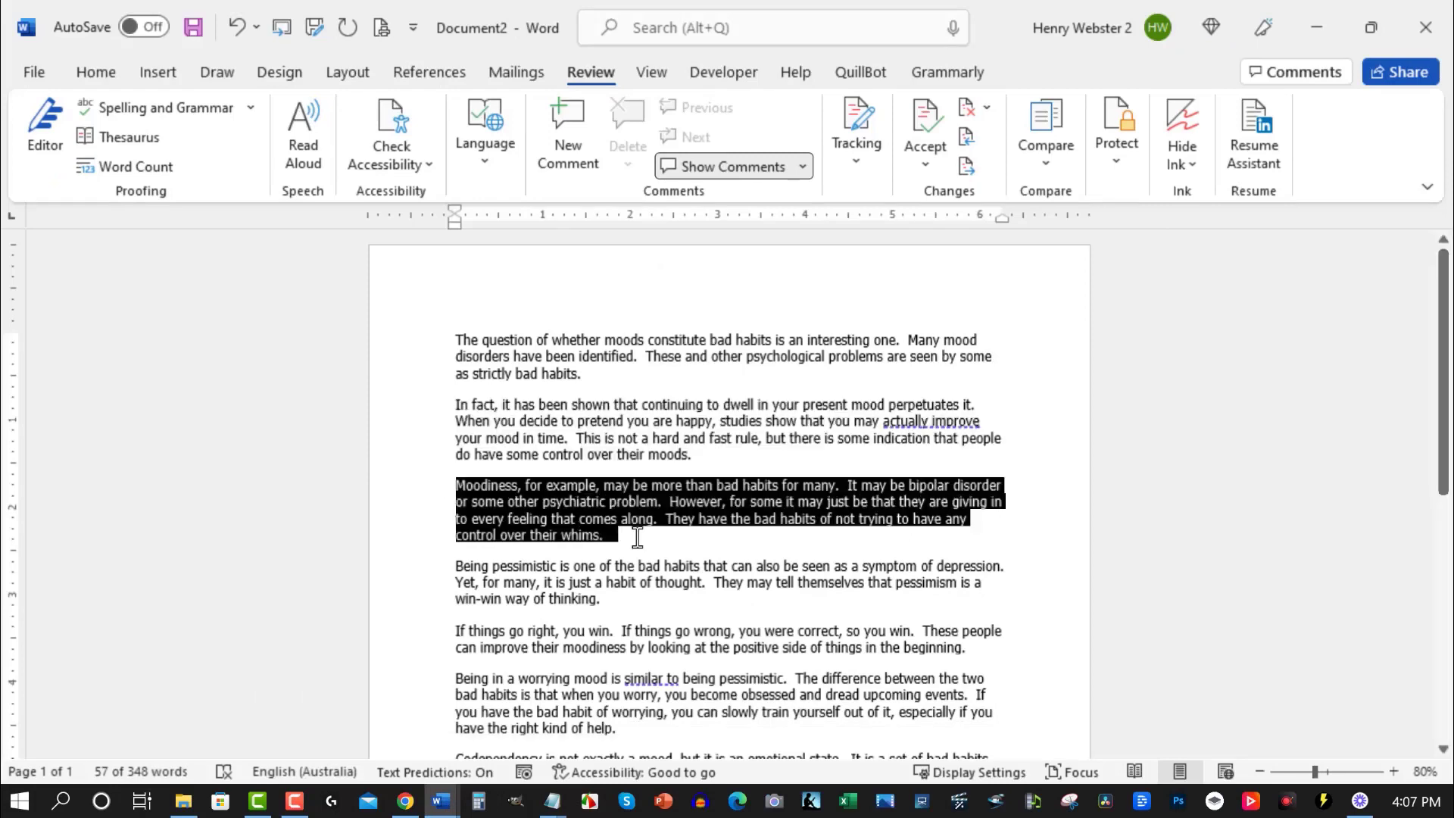
{"action": "right_click", "coordinate": [574, 508]}
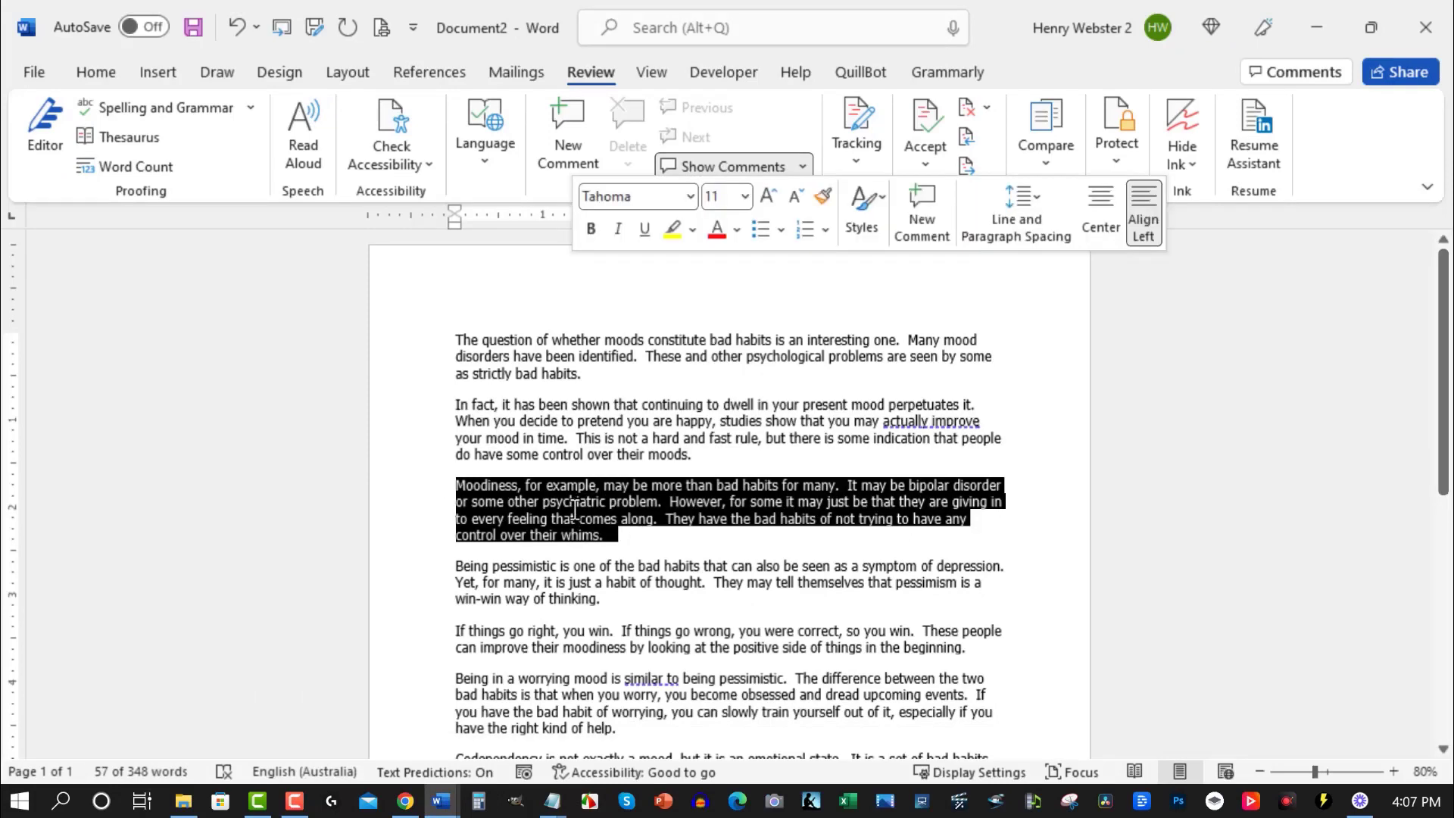
{"action": "left_click", "coordinate": [632, 394]}
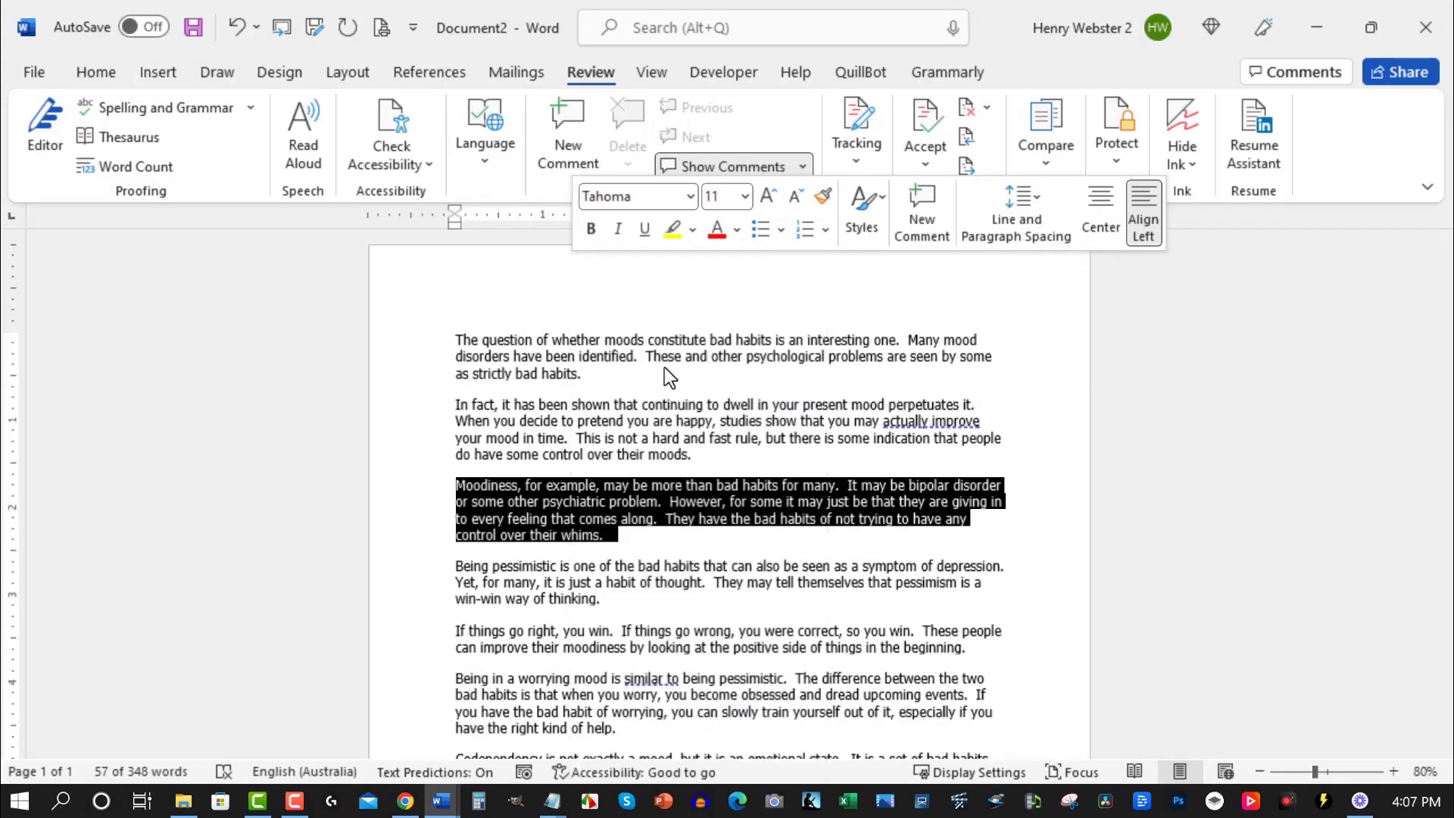
{"action": "left_click", "coordinate": [1316, 28]}
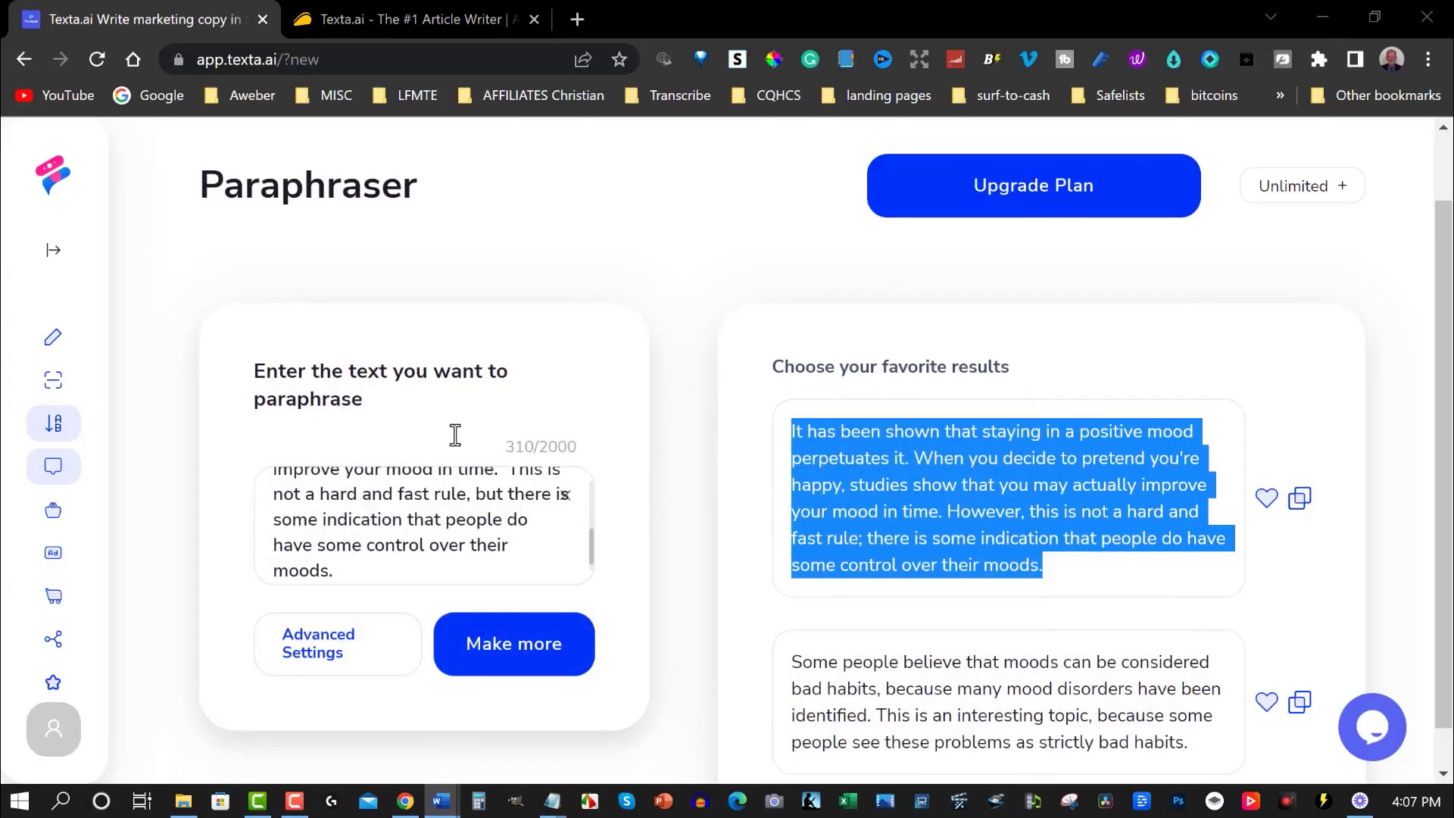
Step: Replace the Paraphraser's input text with the copied third paragraph and generate its paraphrase
{"action": "triple_click", "coordinate": [349, 564]}
{"action": "left_click_drag", "start_coordinate": [232, 452], "coordinate": [220, 416]}
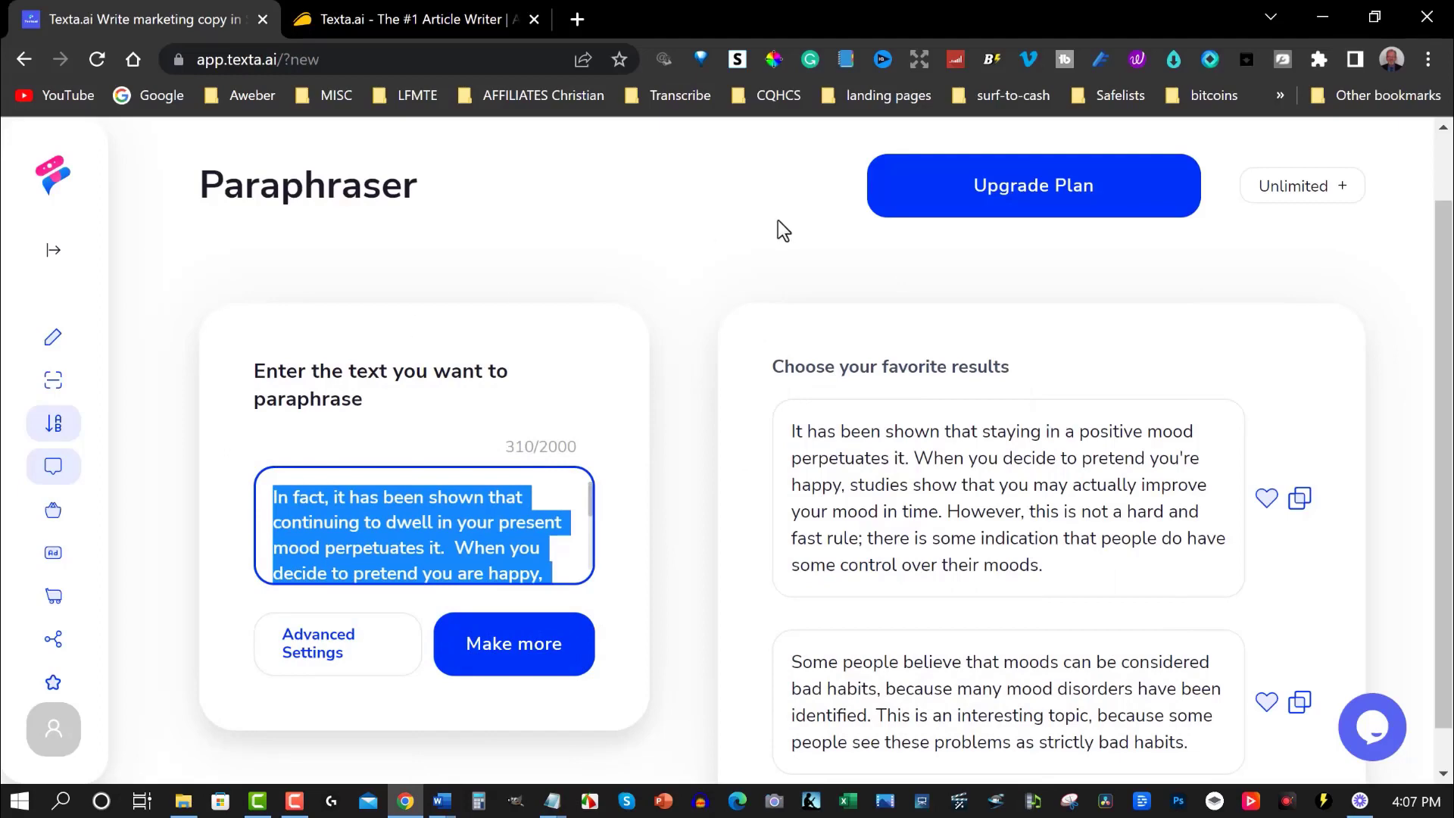
{"action": "key", "text": "ctrl+v"}
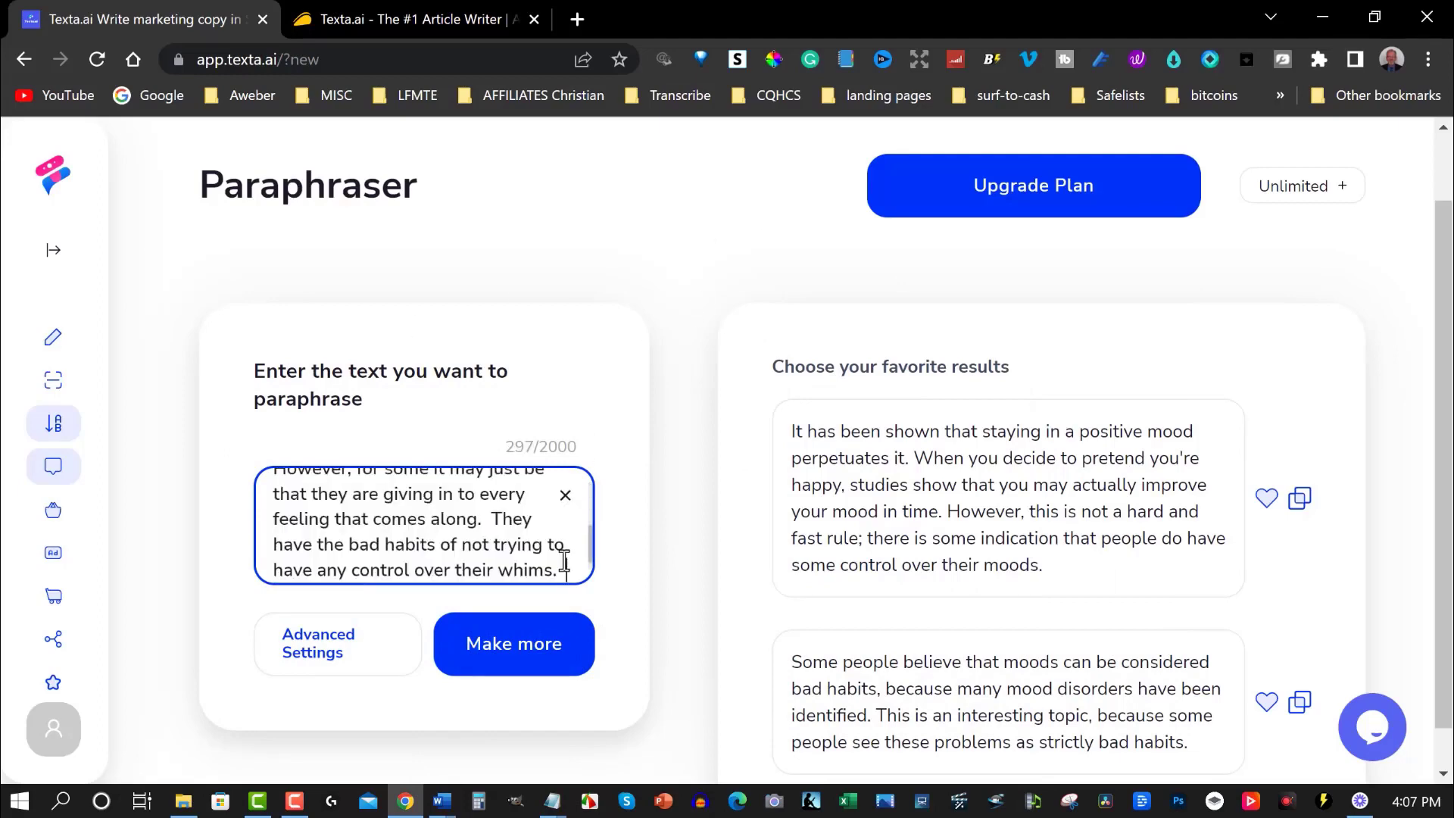
{"action": "left_click_drag", "start_coordinate": [562, 570], "coordinate": [234, 412]}
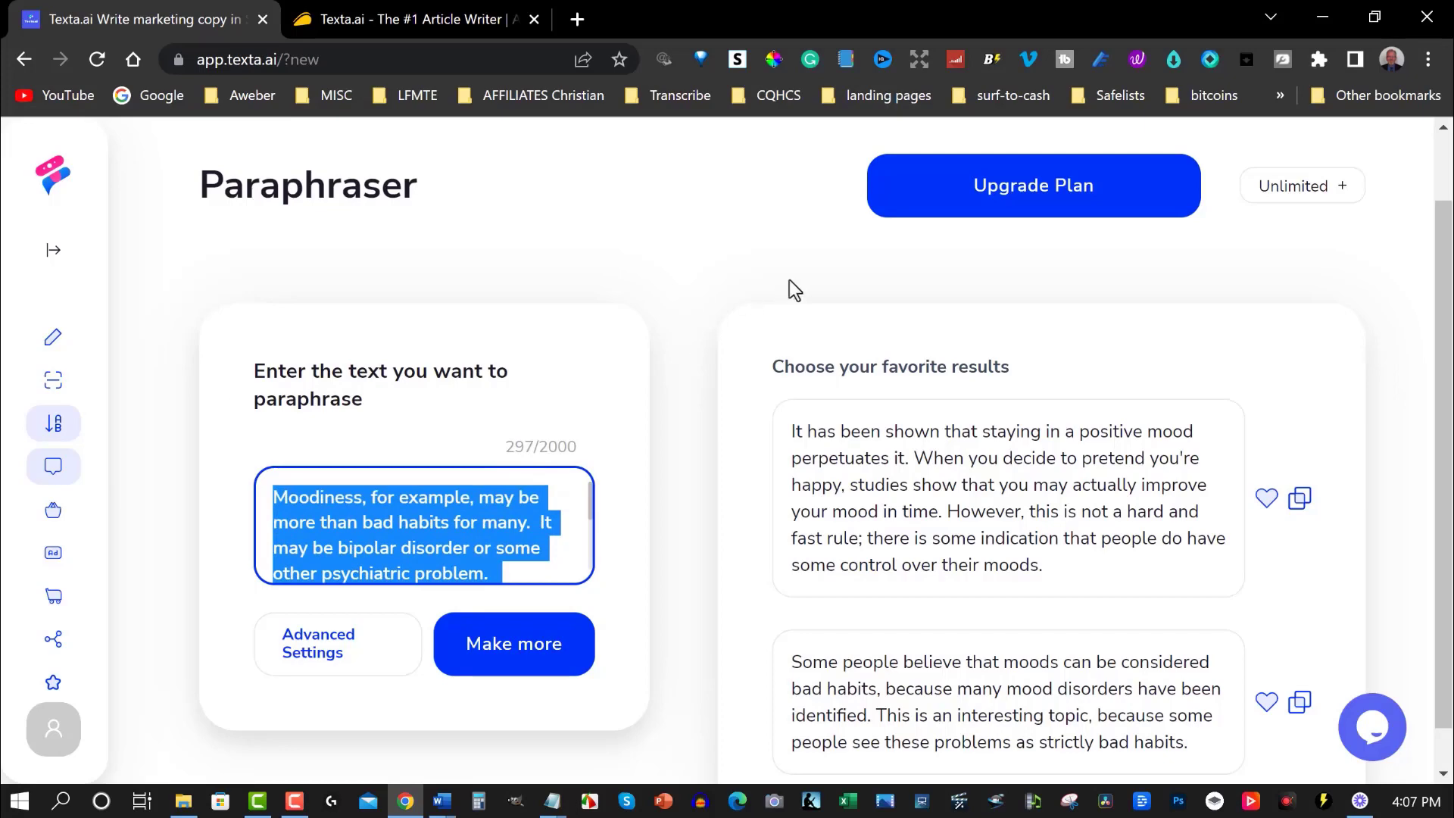
{"action": "left_click", "coordinate": [515, 645]}
{"action": "left_click", "coordinate": [516, 646]}
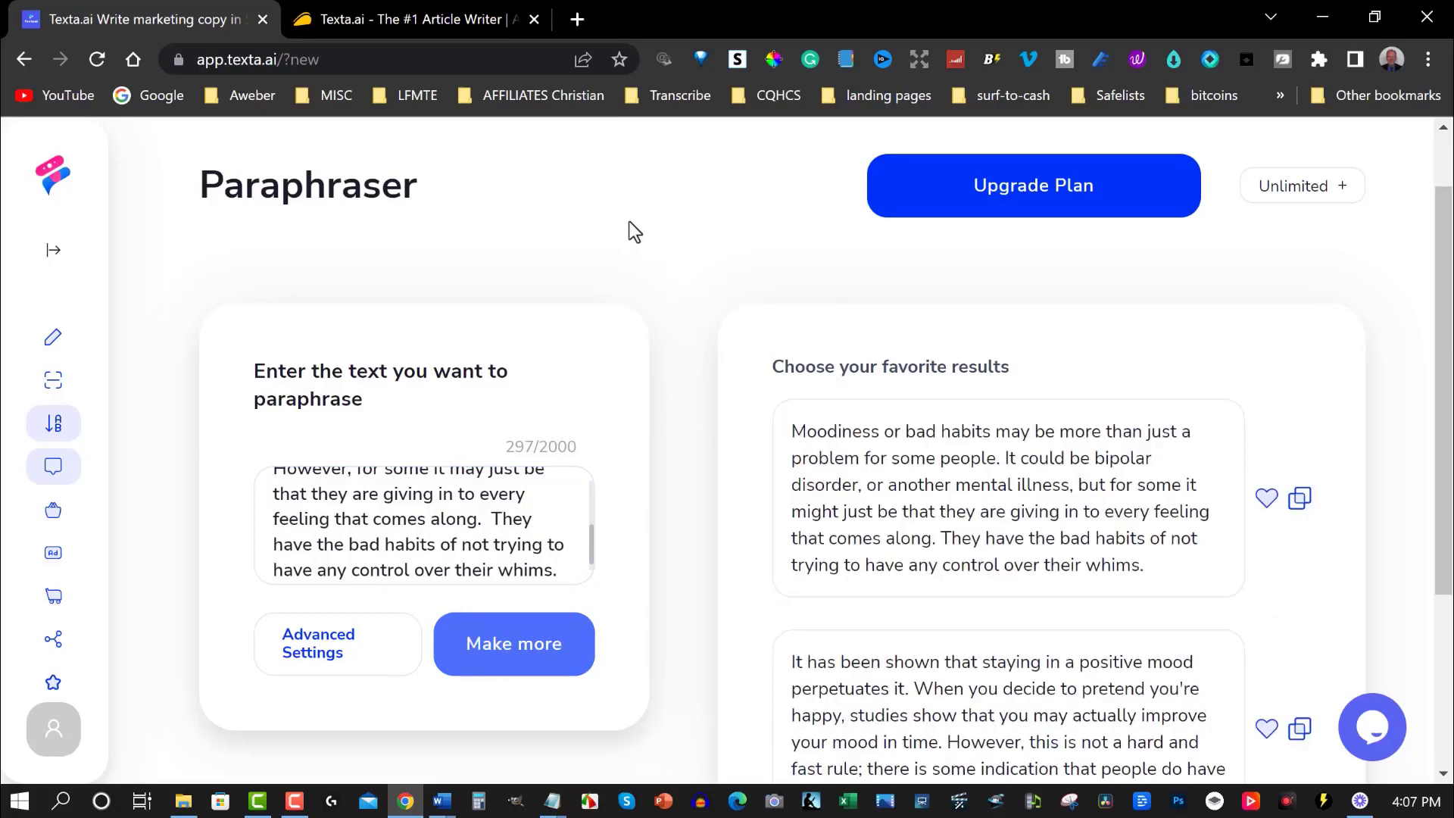
Step: Review the AppSumo page for Texta.ai, examining the lifetime deal's price, overview and list of plan features
{"action": "left_click", "coordinate": [407, 22]}
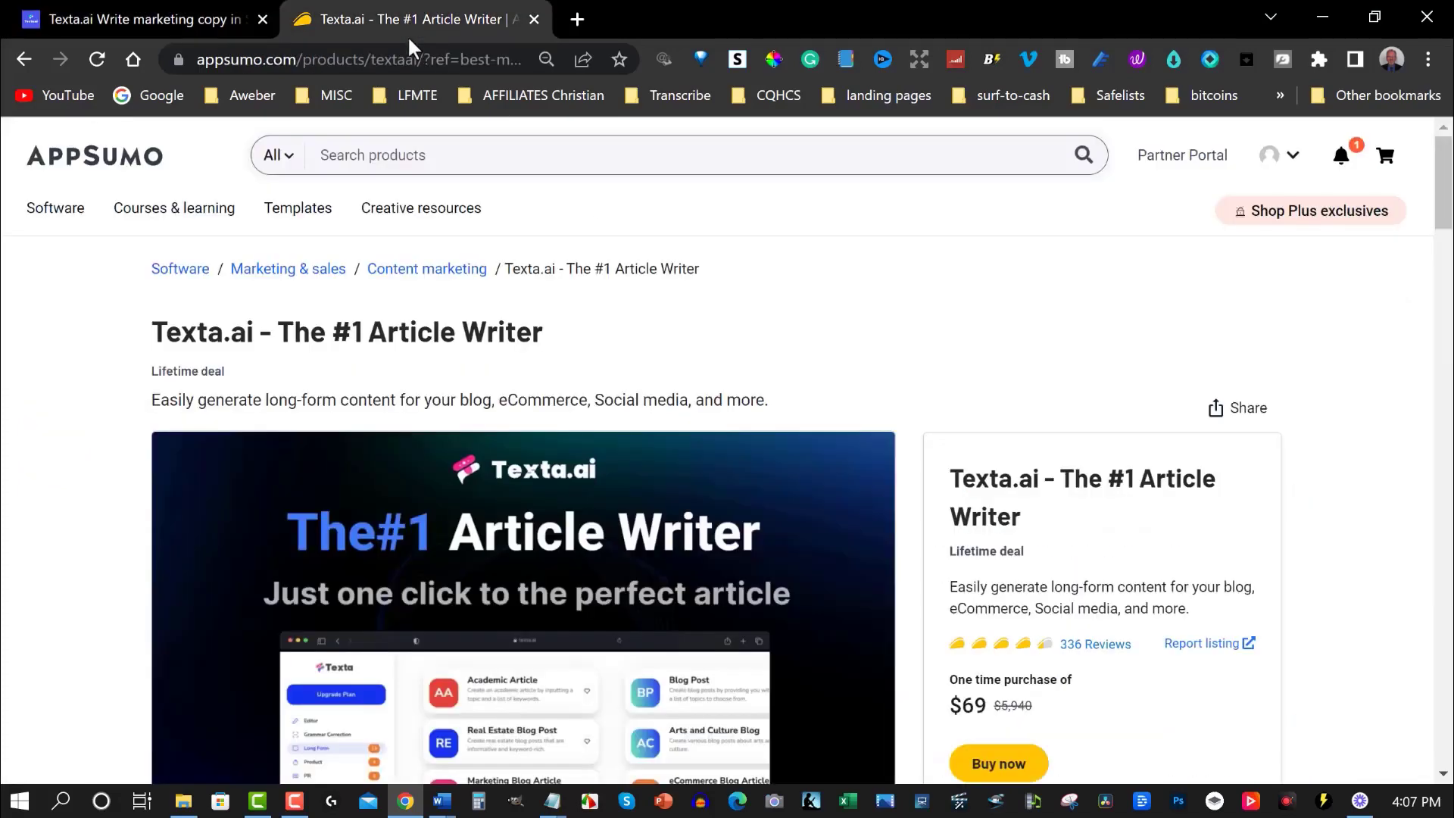
{"action": "scroll", "coordinate": [721, 254], "scroll_direction": "down", "scroll_amount": 3}
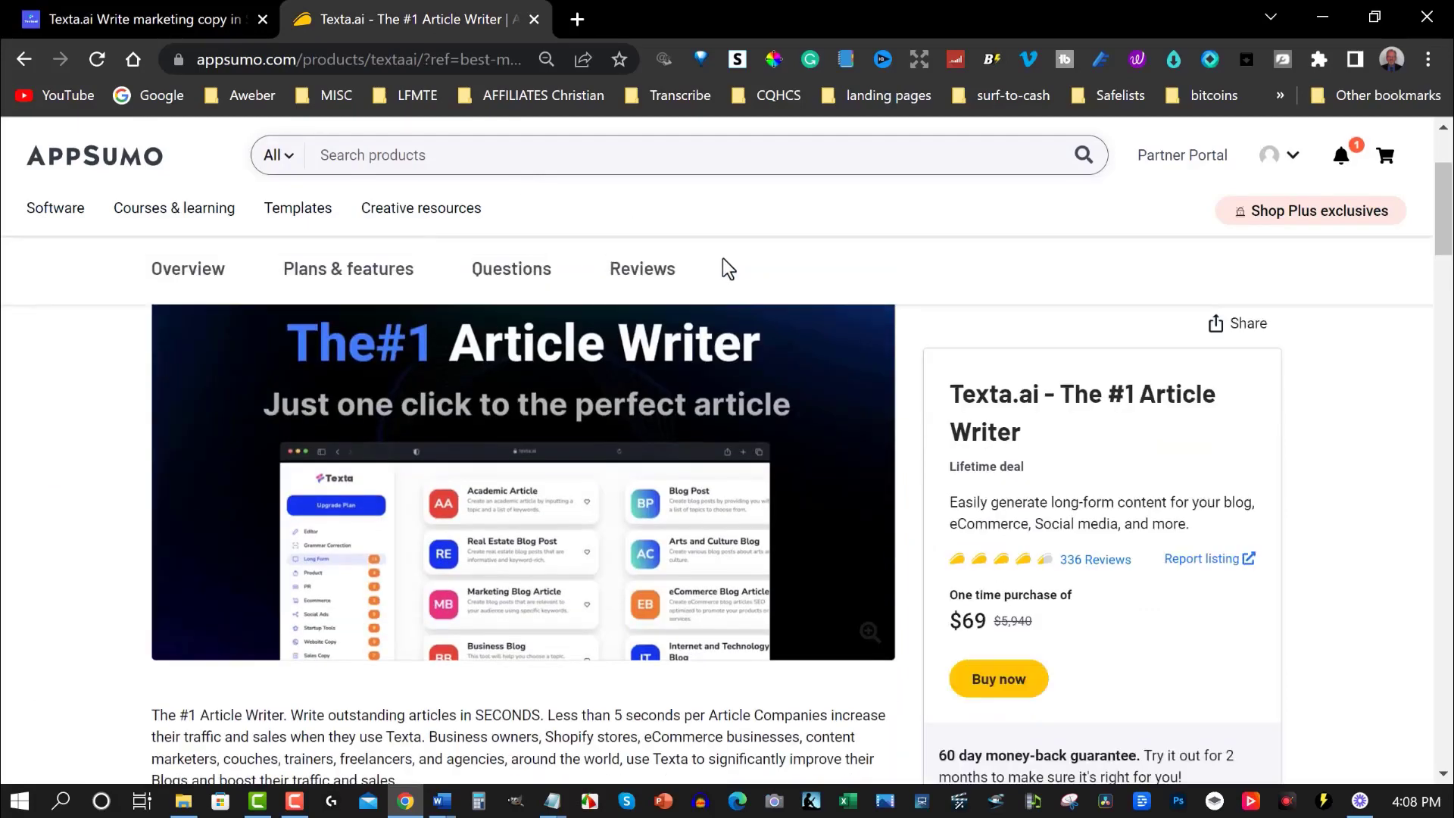
{"action": "left_click_drag", "start_coordinate": [961, 621], "coordinate": [987, 623]}
{"action": "scroll", "coordinate": [1361, 489], "scroll_direction": "down", "scroll_amount": 10}
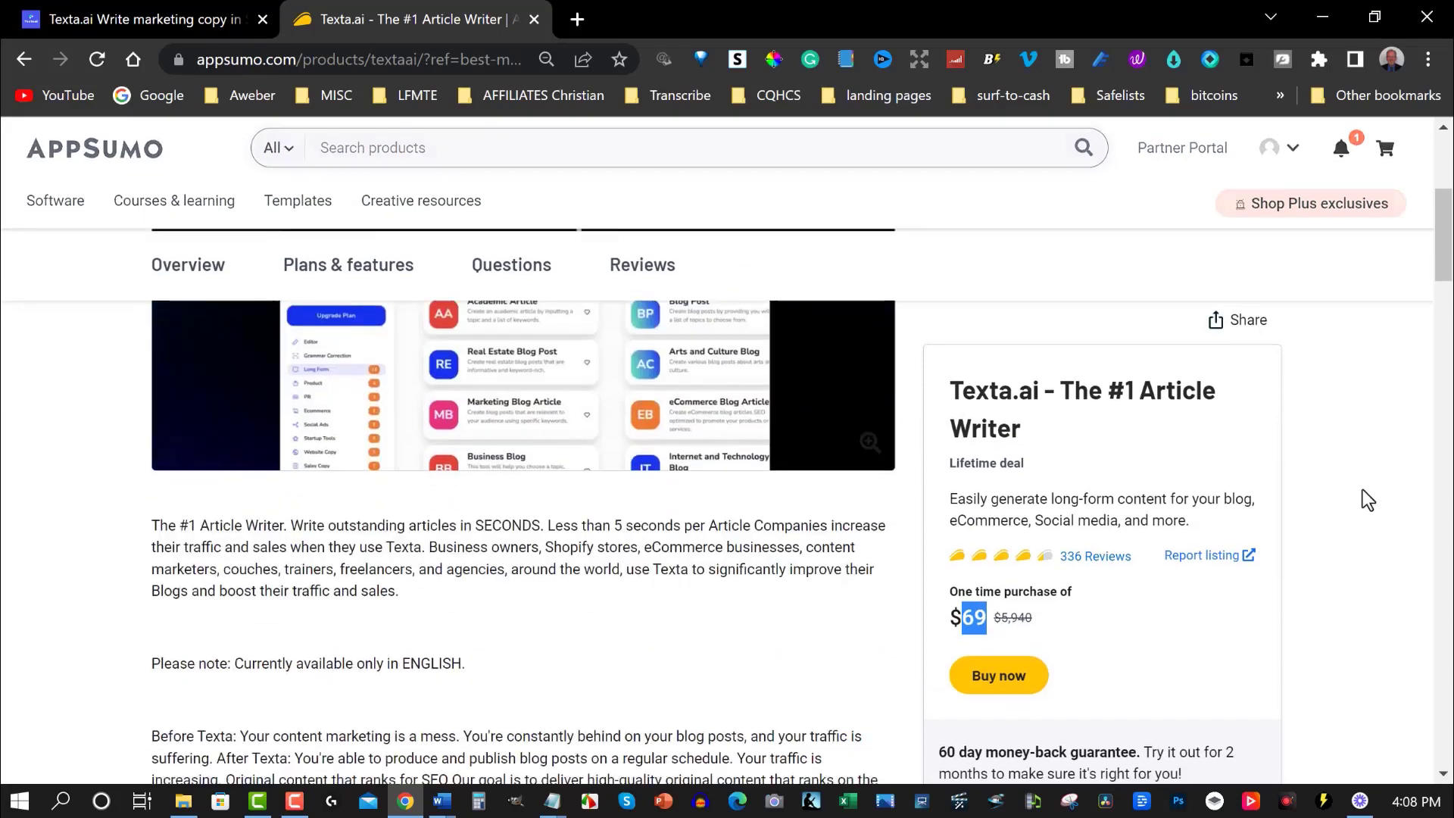
{"action": "scroll", "coordinate": [1360, 489], "scroll_direction": "up", "scroll_amount": 10}
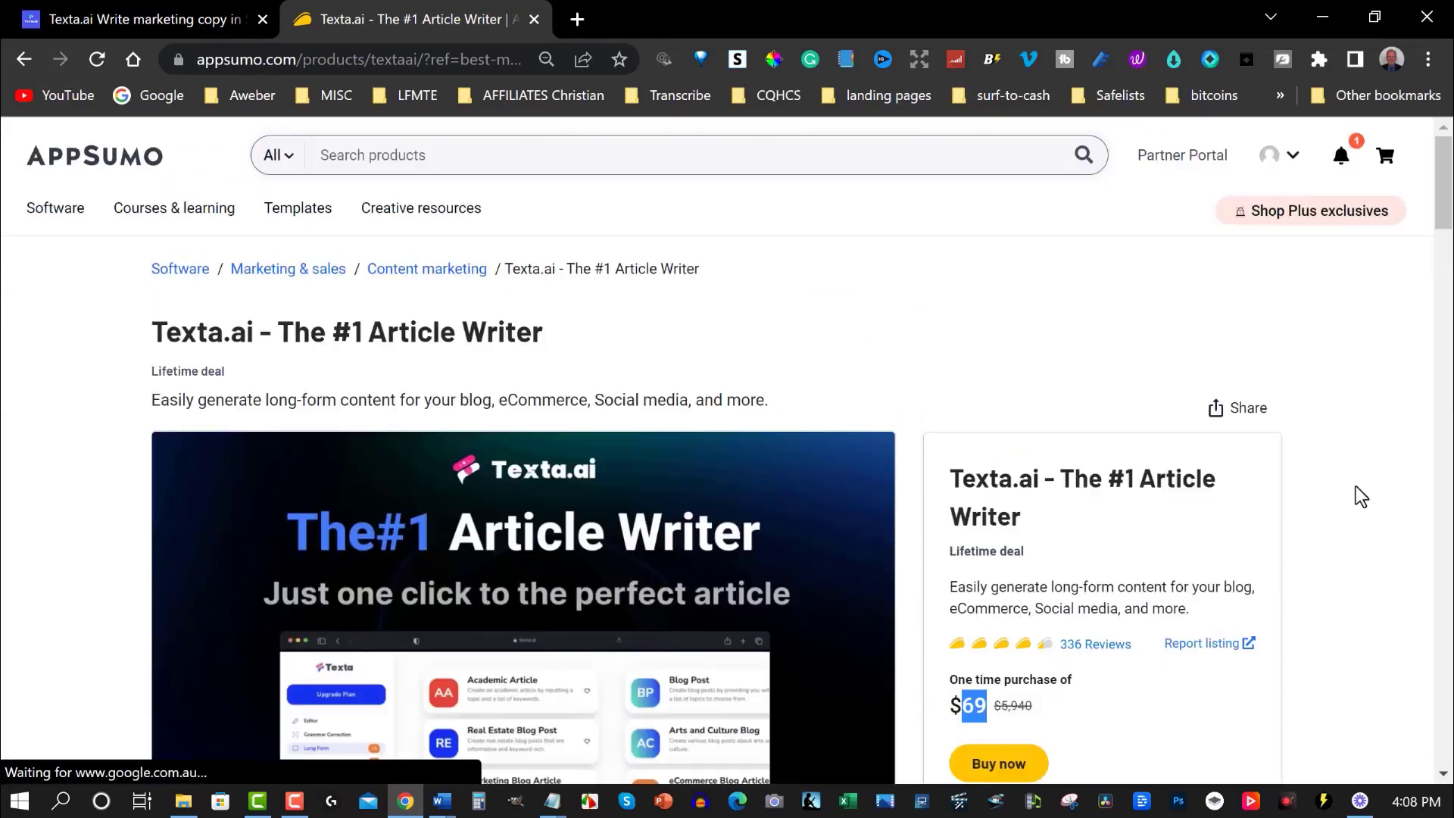
{"action": "scroll", "coordinate": [1356, 488], "scroll_direction": "down", "scroll_amount": 10}
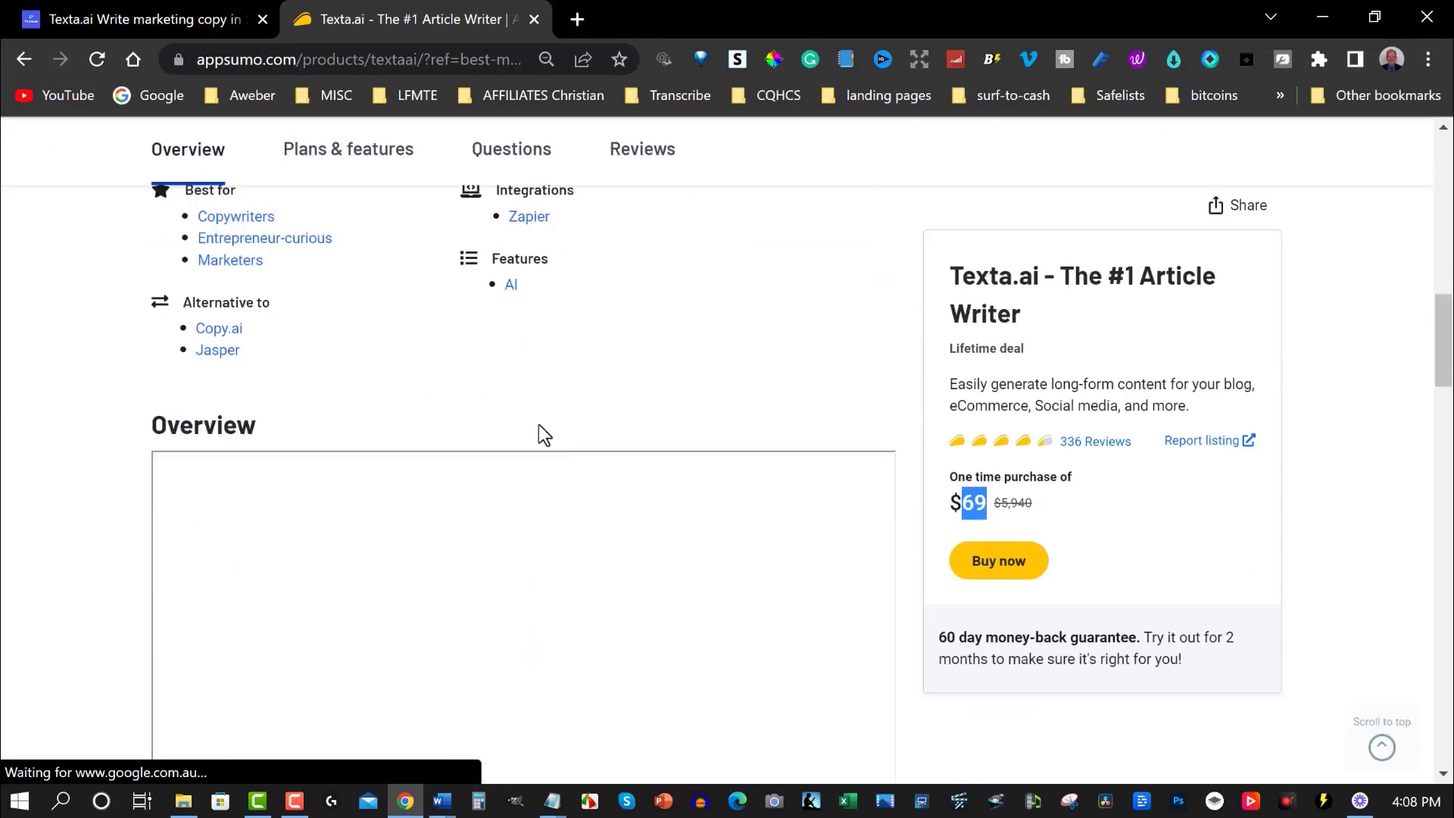
{"action": "scroll", "coordinate": [543, 435], "scroll_direction": "down", "scroll_amount": 10}
{"action": "scroll", "coordinate": [262, 401], "scroll_direction": "down", "scroll_amount": 3}
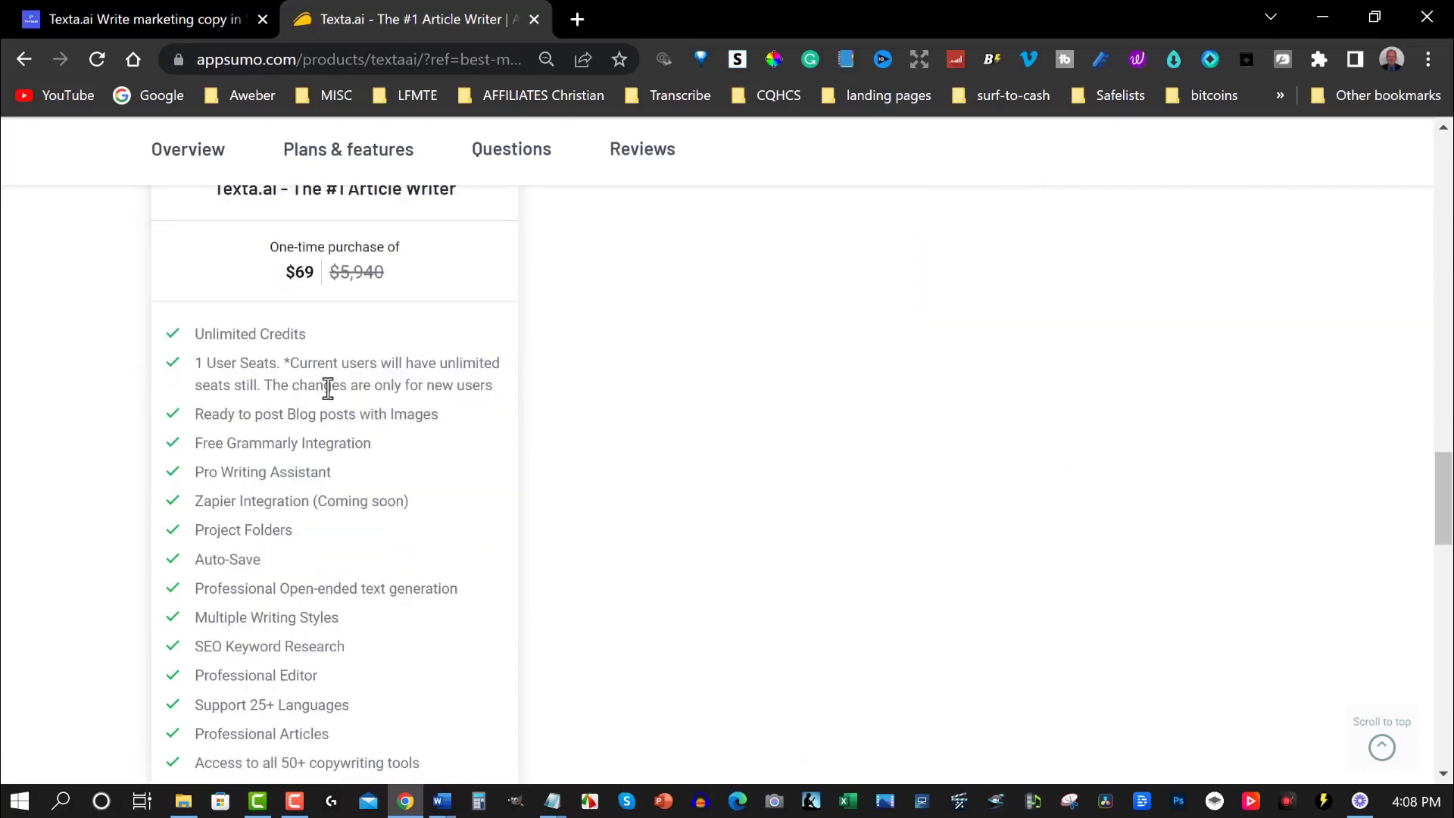
{"action": "scroll", "coordinate": [325, 388], "scroll_direction": "up", "scroll_amount": 14}
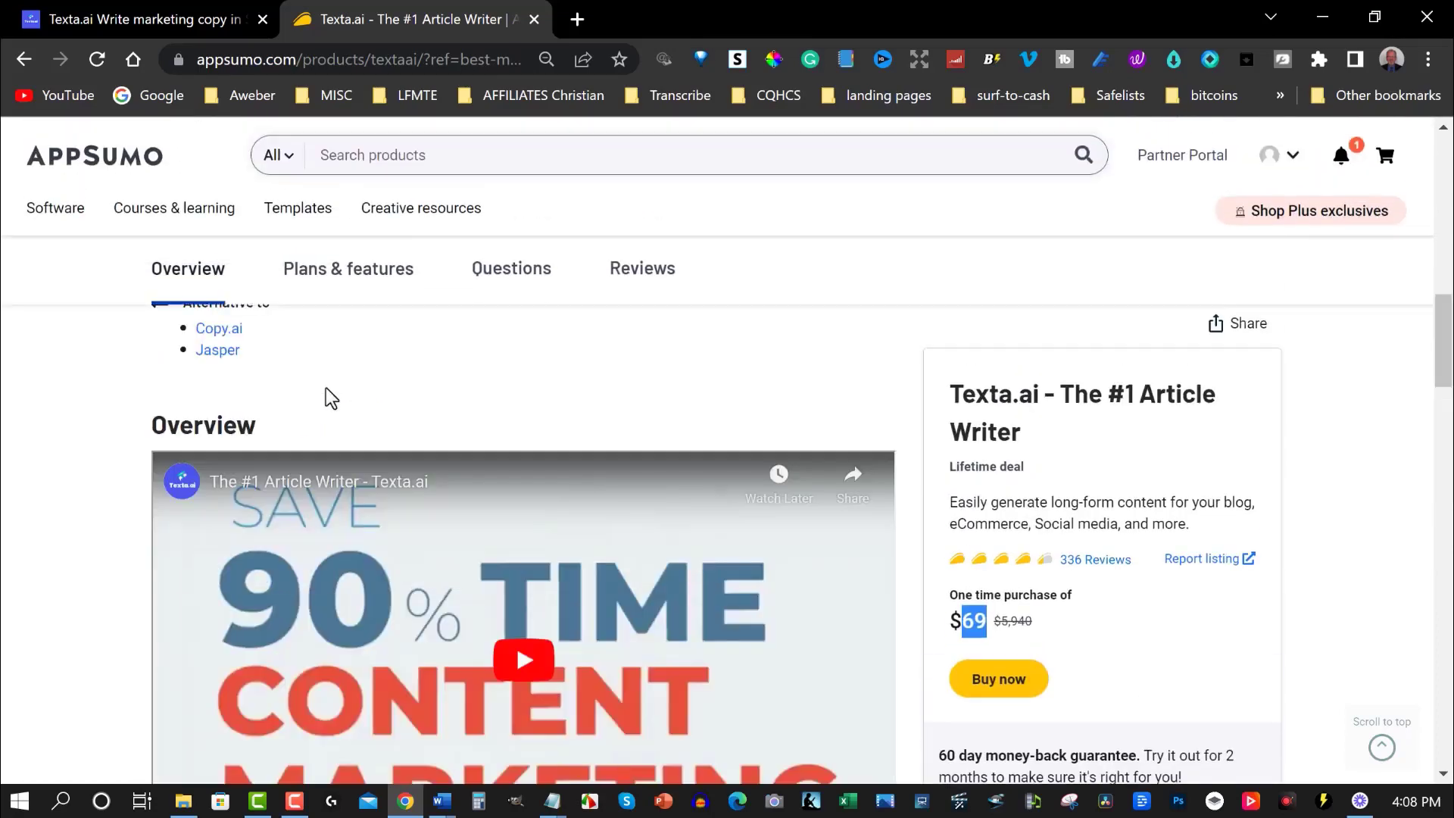
Step: Check the deal terms and money-back guarantee under Plans & features on the AppSumo page
{"action": "scroll", "coordinate": [326, 388], "scroll_direction": "down", "scroll_amount": 9}
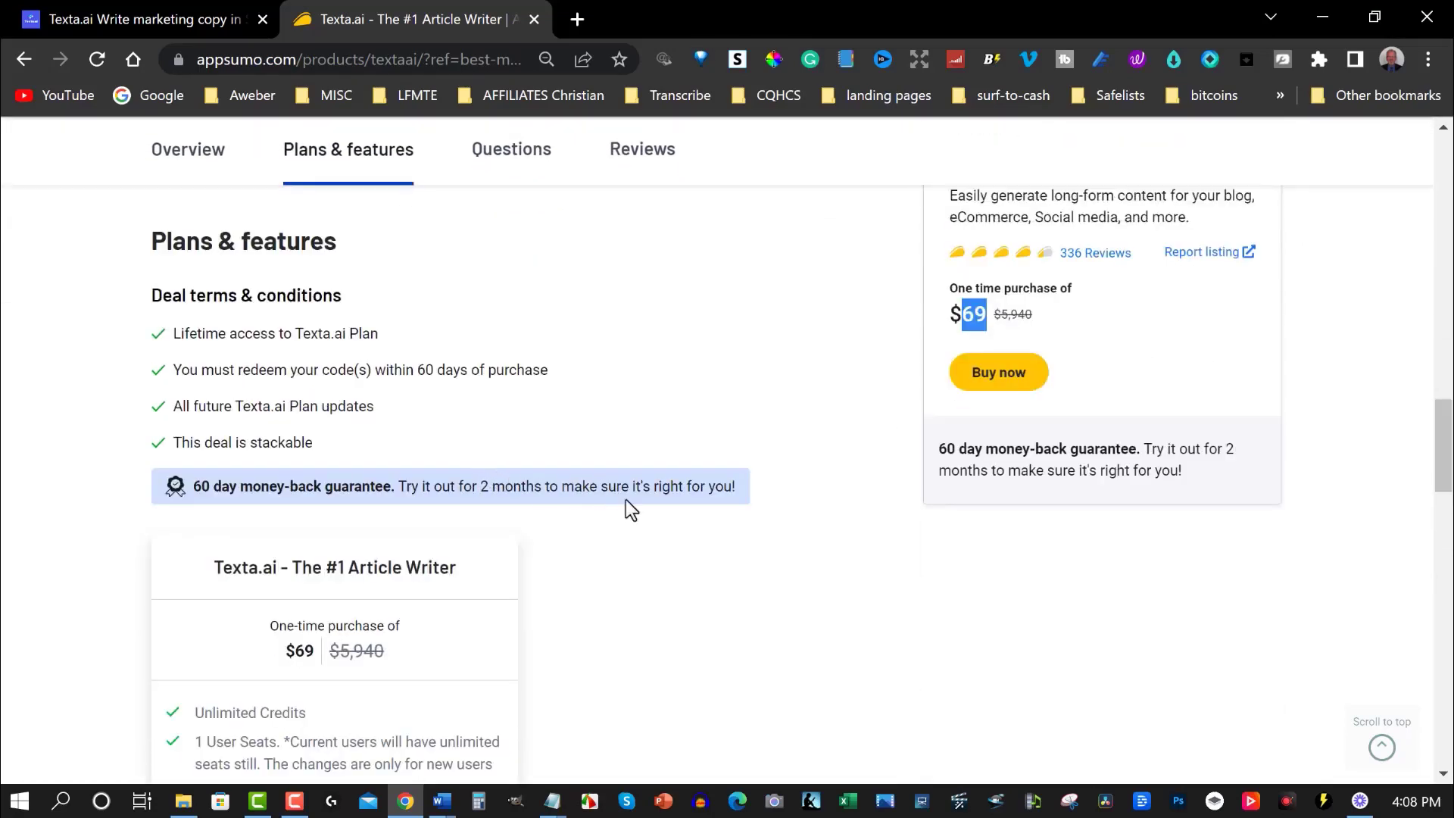
{"action": "scroll", "coordinate": [633, 514], "scroll_direction": "up", "scroll_amount": 10}
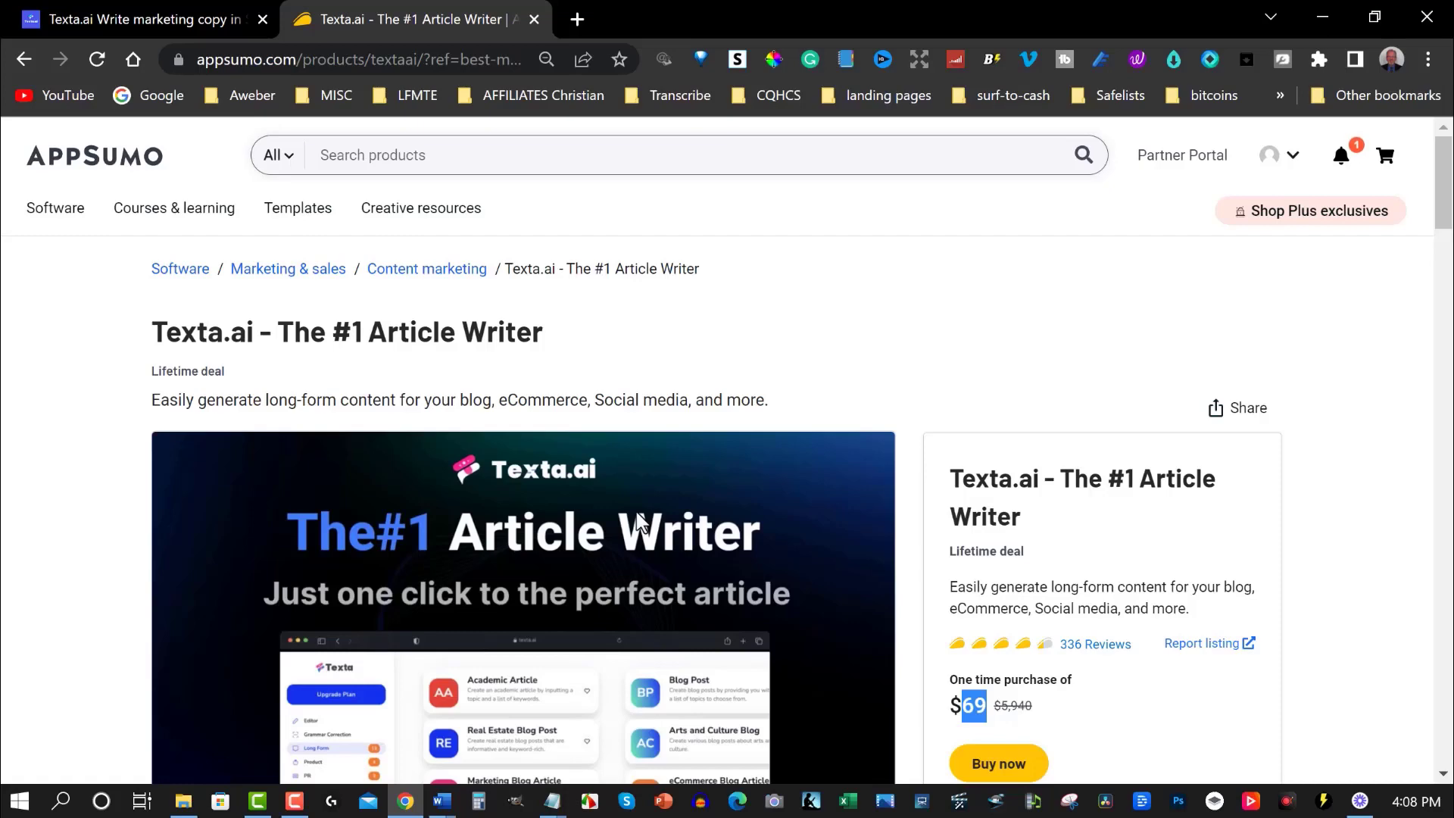
Step: Copy the Paraphraser's result beginning "Moodiness or bad habits" into Word's Document5 below the second paragraph, then return to the Paraphraser's input text
{"action": "left_click", "coordinate": [175, 21]}
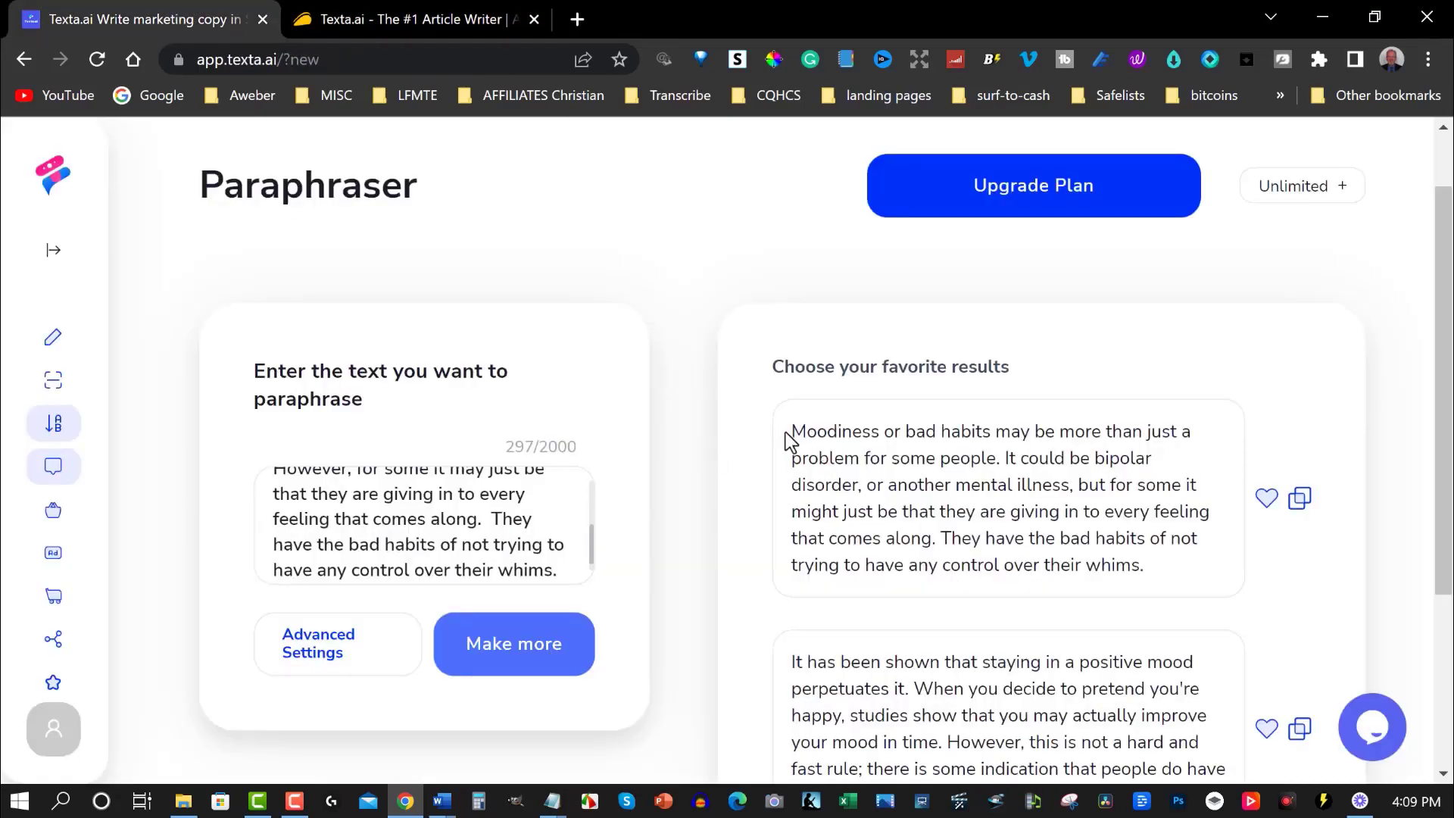
{"action": "left_click_drag", "start_coordinate": [793, 432], "coordinate": [1191, 601]}
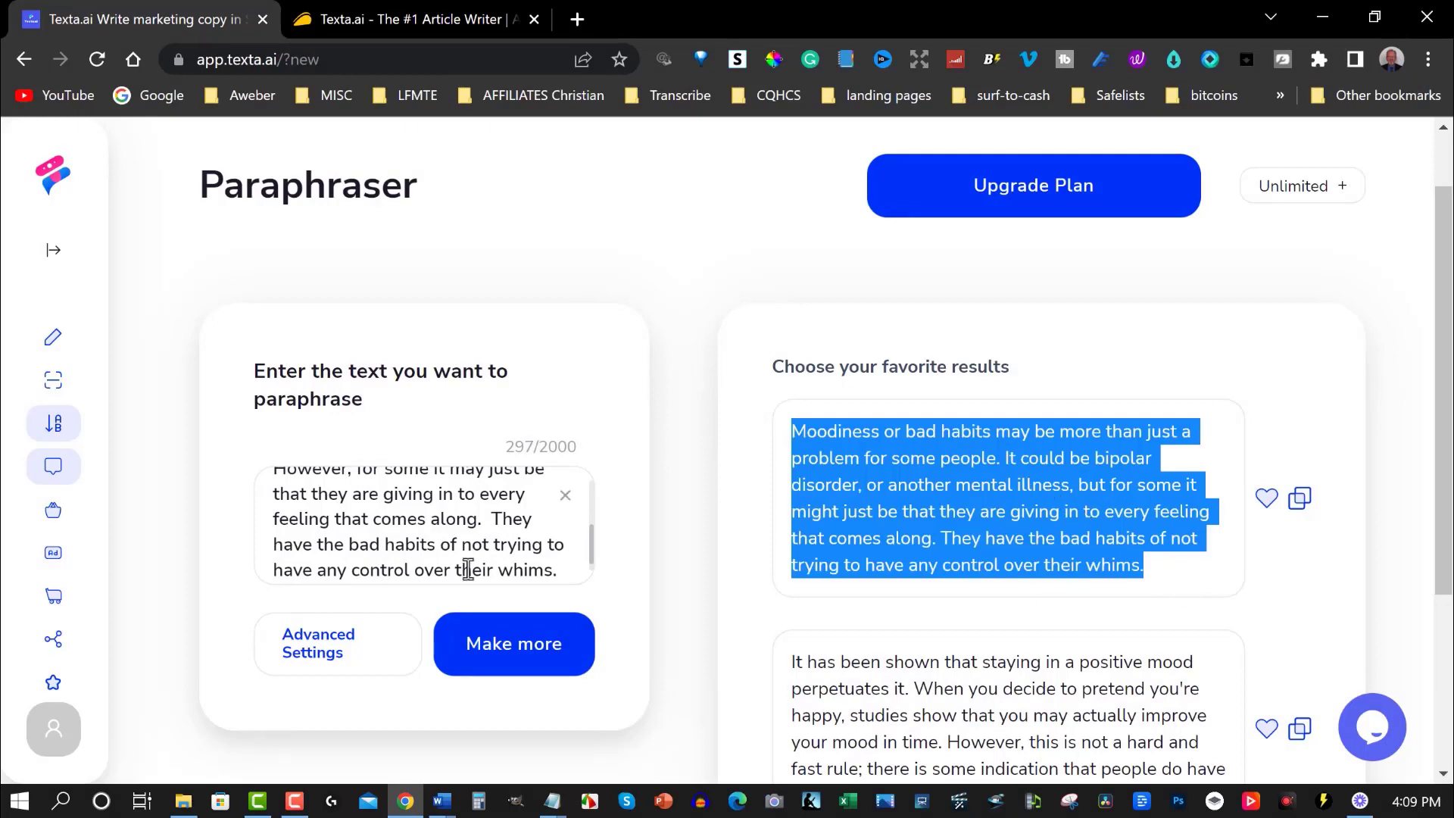
{"action": "left_click", "coordinate": [442, 801]}
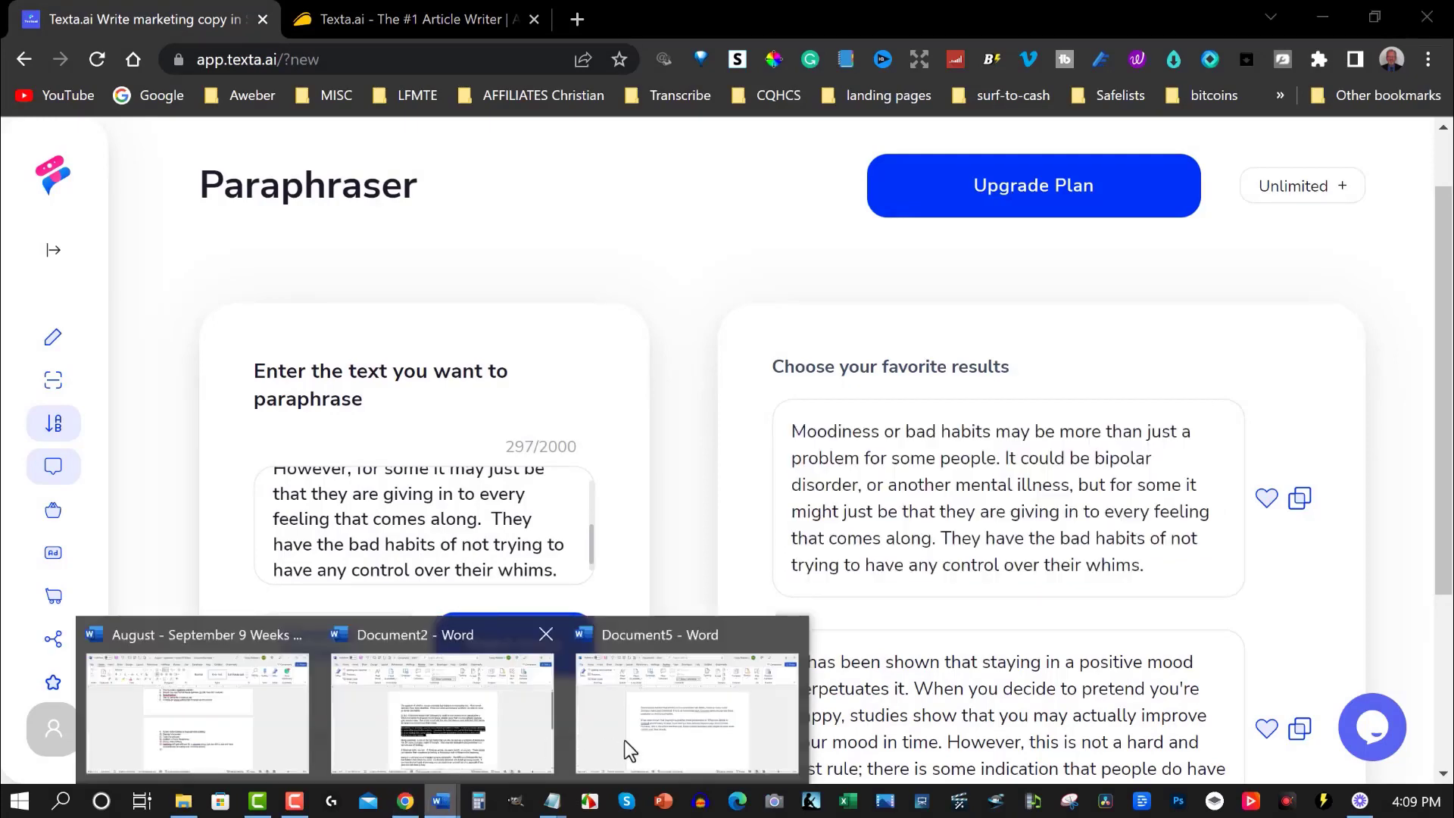
{"action": "left_click", "coordinate": [698, 740]}
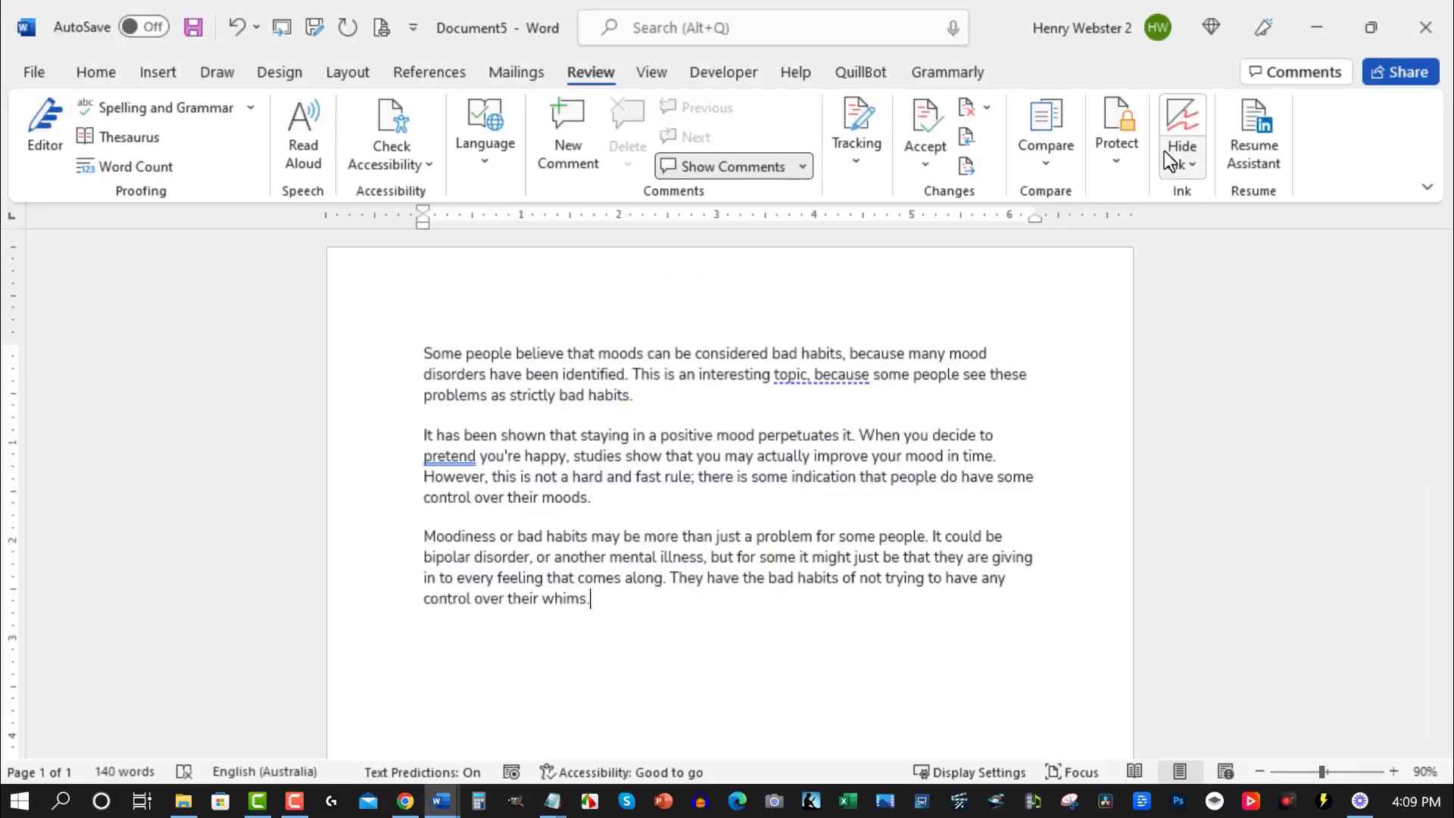
{"action": "left_click", "coordinate": [1316, 27]}
{"action": "left_click", "coordinate": [422, 519]}
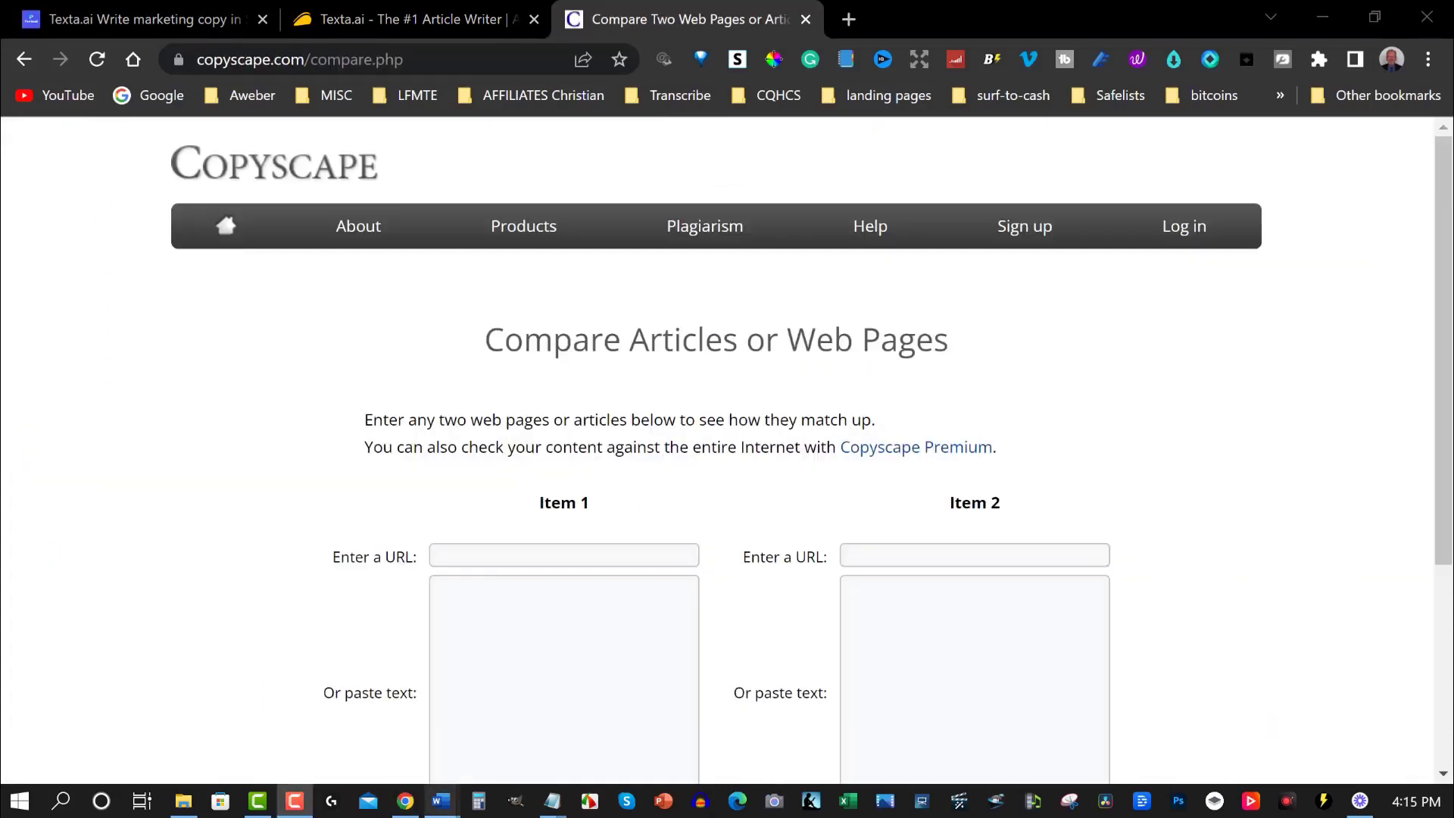
Step: Copy the entire original article from Document2 in Word and return to Copyscape's comparison page in the browser
{"action": "mouse_move", "coordinate": [430, 809]}
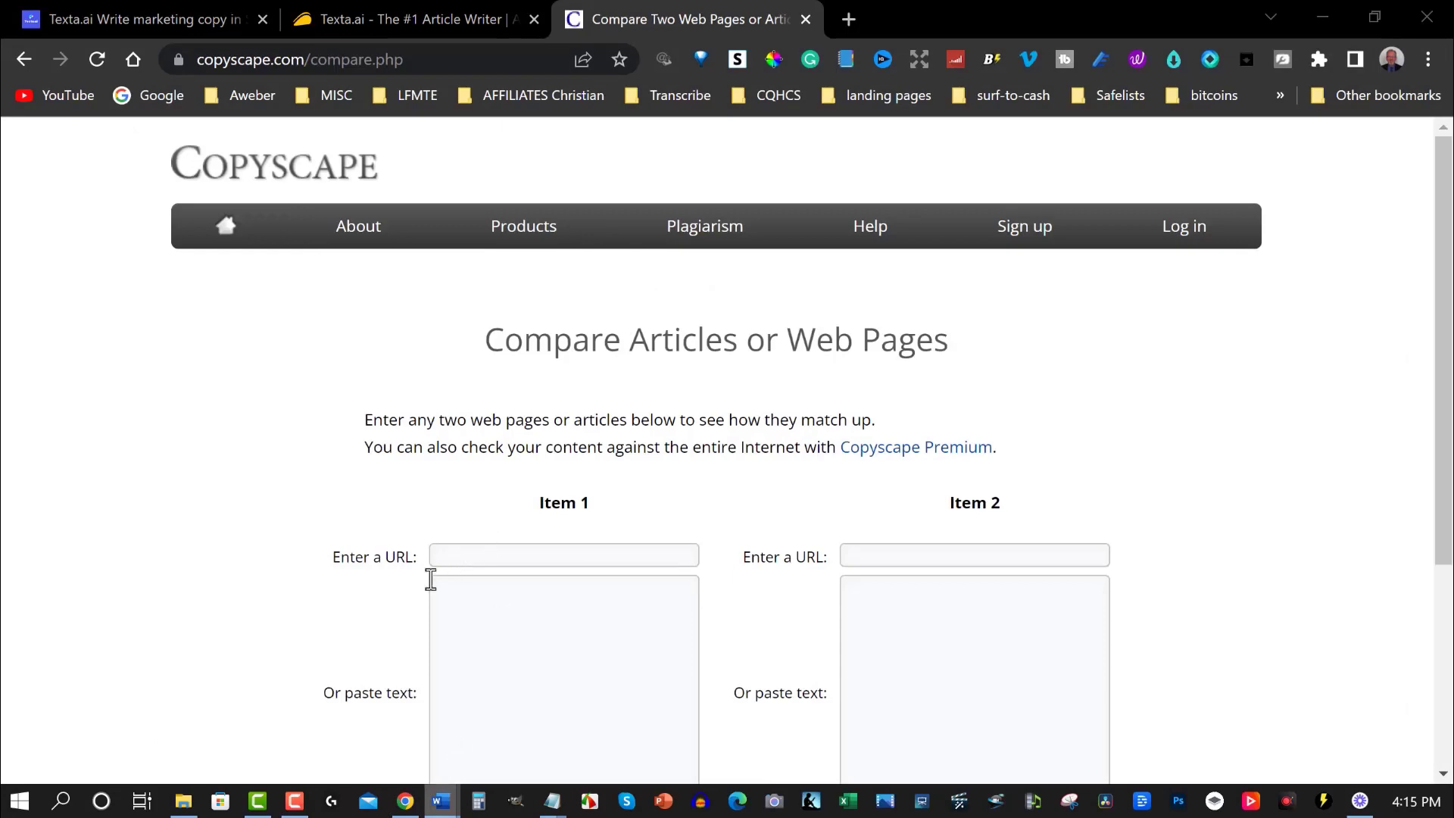
{"action": "scroll", "coordinate": [610, 418], "scroll_direction": "up", "scroll_amount": 6}
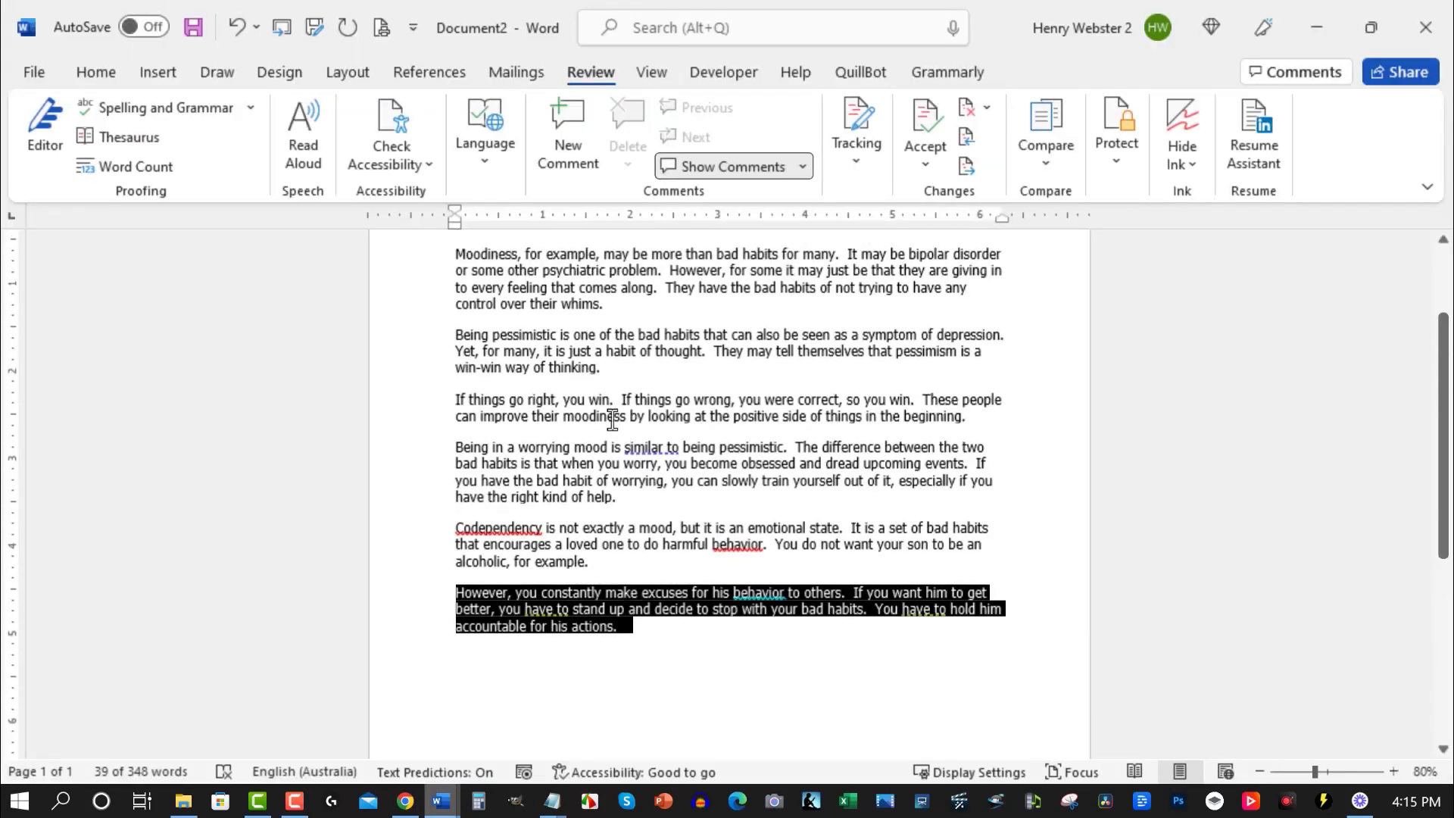
{"action": "left_click_drag", "start_coordinate": [457, 337], "coordinate": [792, 659]}
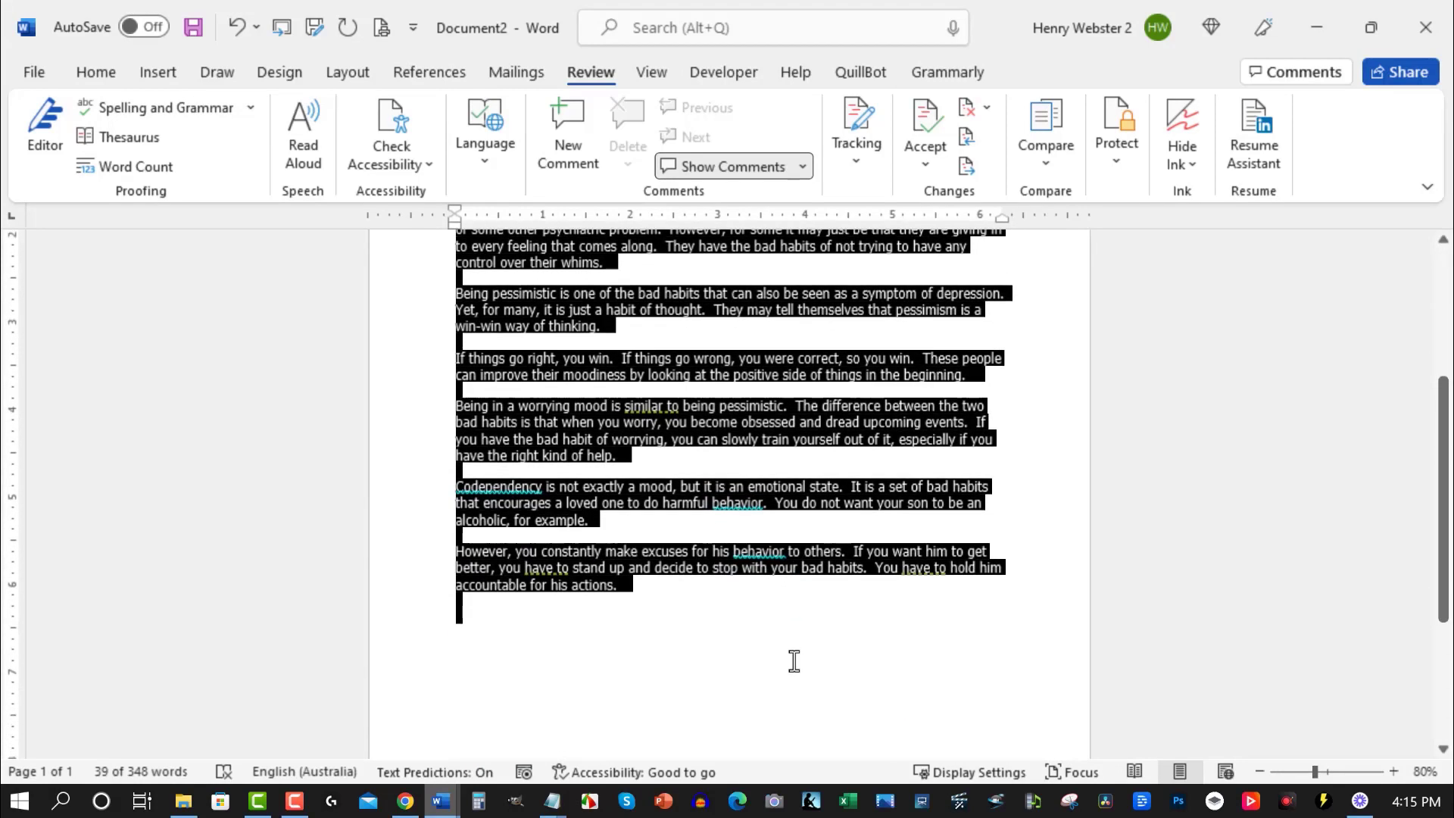
{"action": "right_click", "coordinate": [597, 407]}
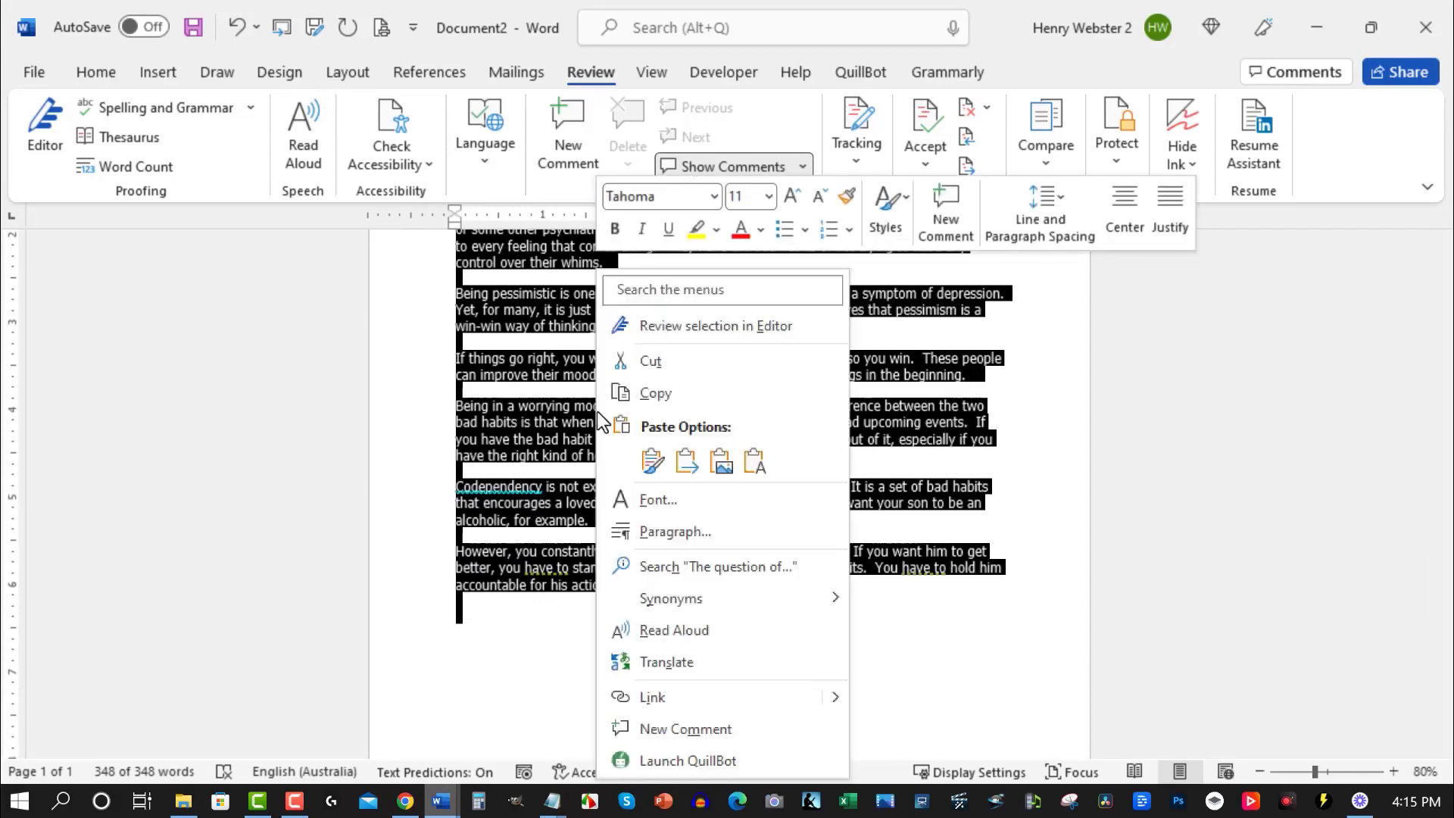
{"action": "left_click", "coordinate": [642, 393]}
{"action": "key", "text": "alt+Tab"}
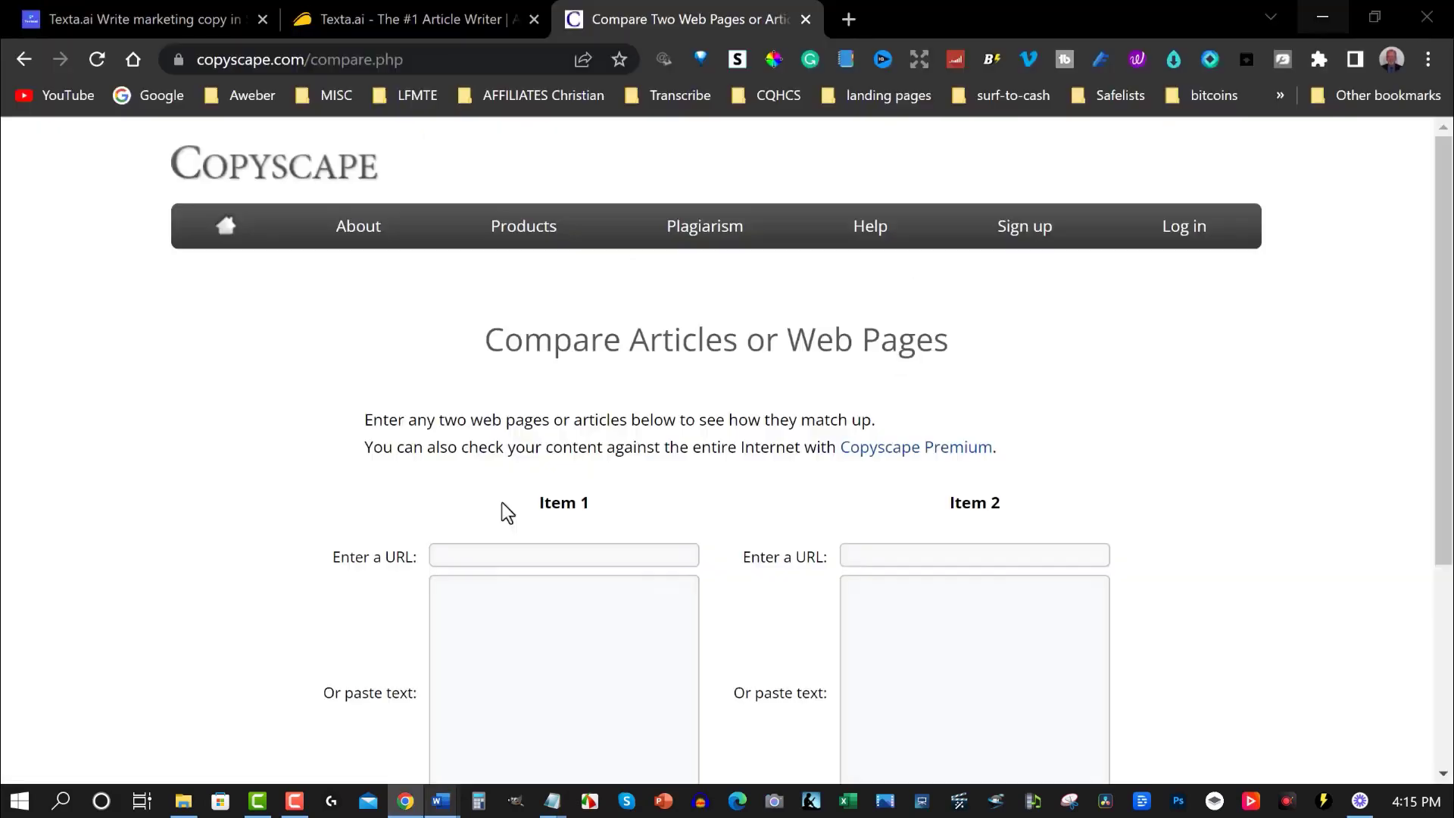
Step: Paste the original article into the Item 1 text area and remove the blank lines at its end
{"action": "left_click", "coordinate": [462, 594]}
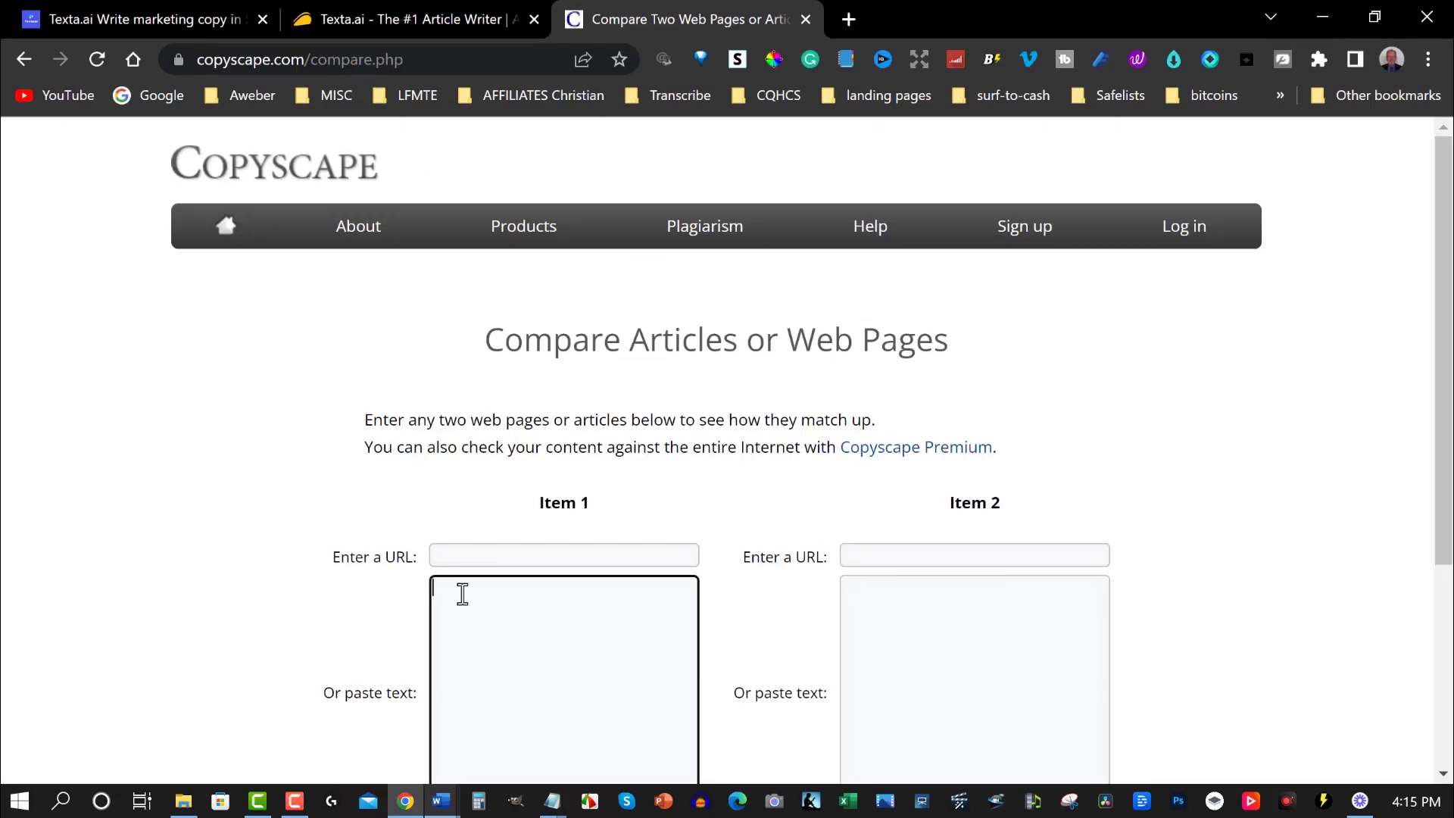
{"action": "key", "text": "ctrl+v"}
{"action": "scroll", "coordinate": [793, 447], "scroll_direction": "down", "scroll_amount": 3}
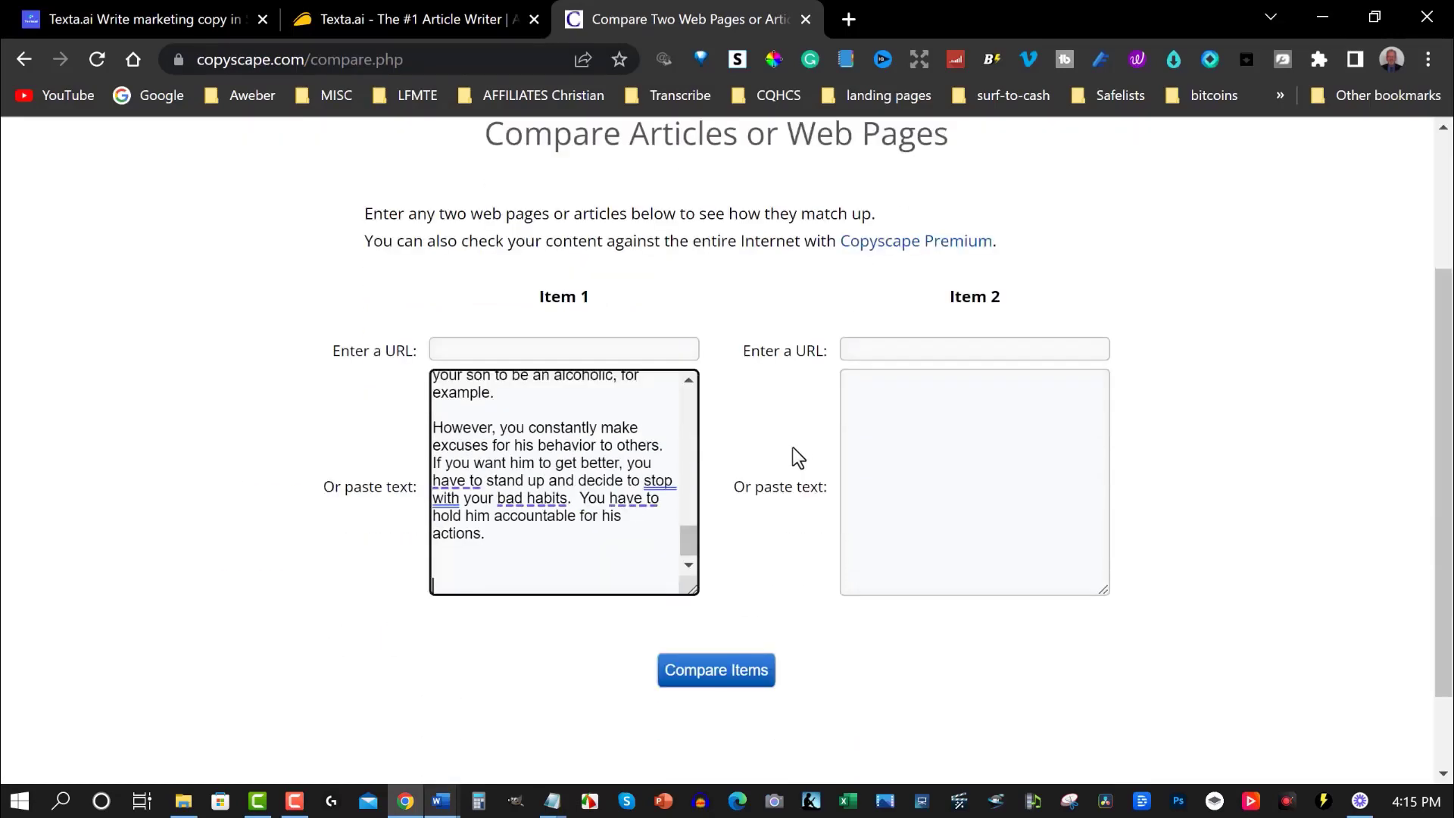
{"action": "key", "text": "BackSpace"}
{"action": "key", "text": "BackSpace"}
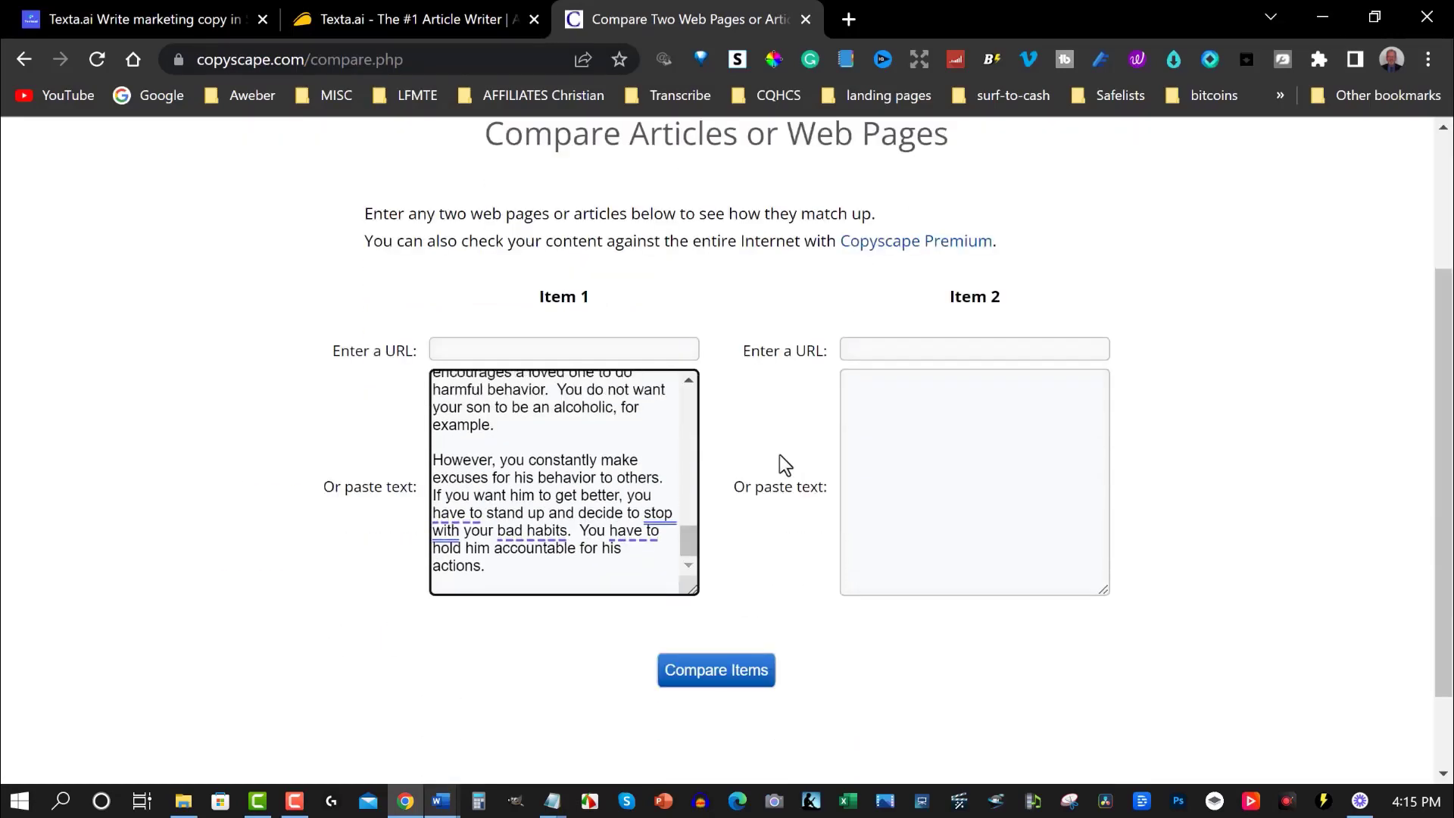
{"action": "key", "text": "BackSpace"}
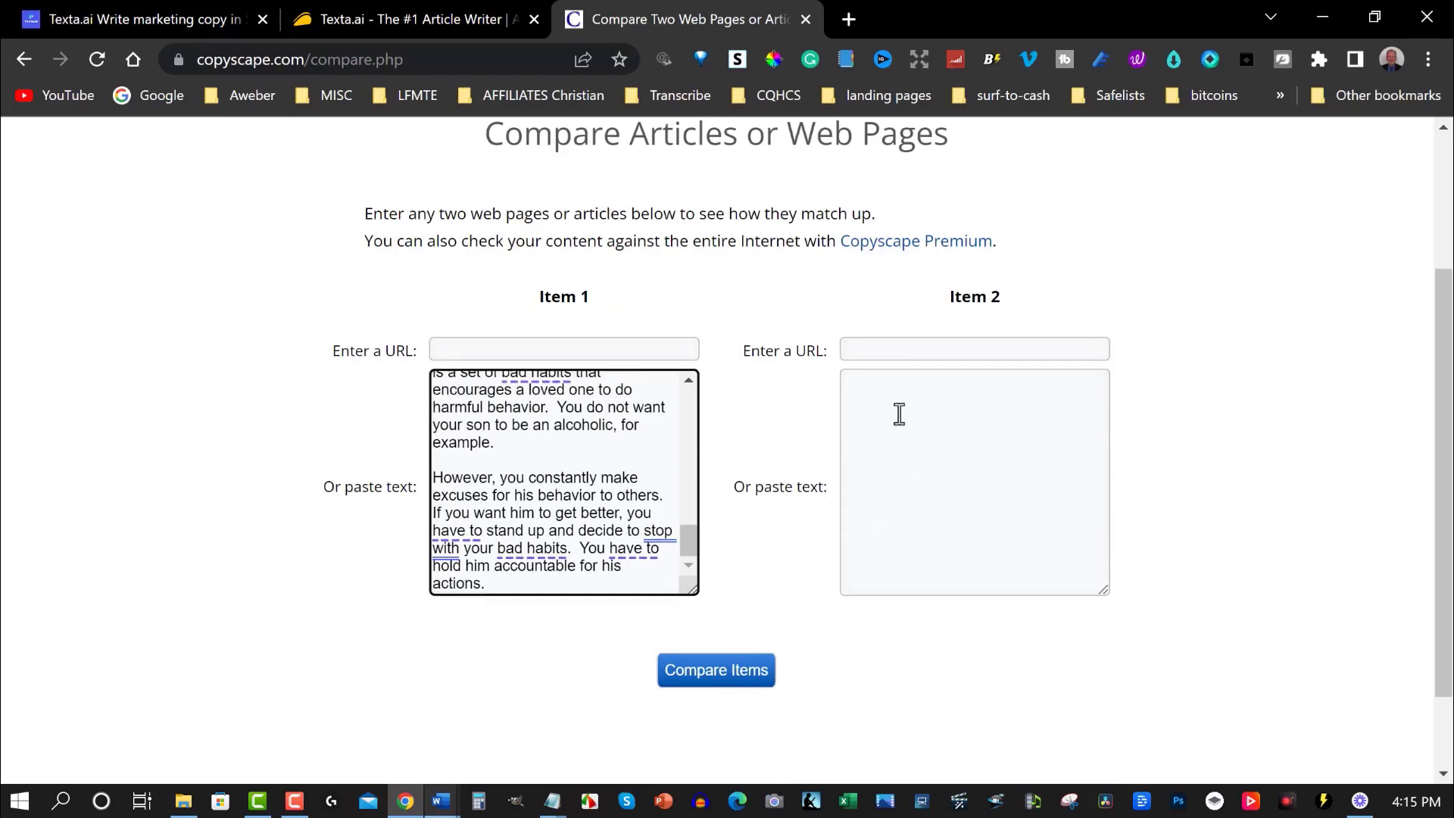
Step: Copy the entire paraphrased article from Document5 in Word and return to Copyscape's comparison page
{"action": "left_click", "coordinate": [442, 801]}
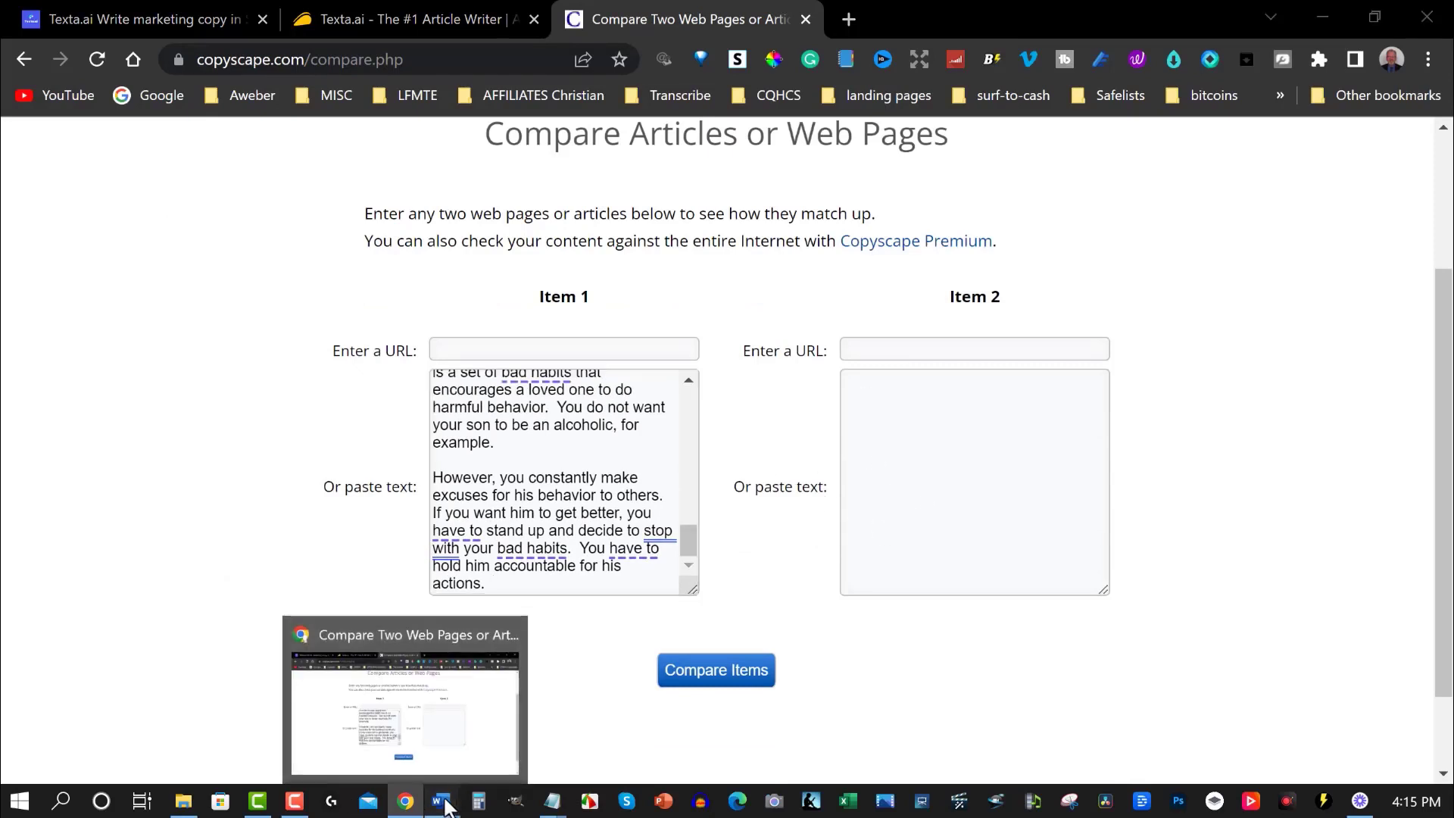
{"action": "left_click", "coordinate": [442, 743]}
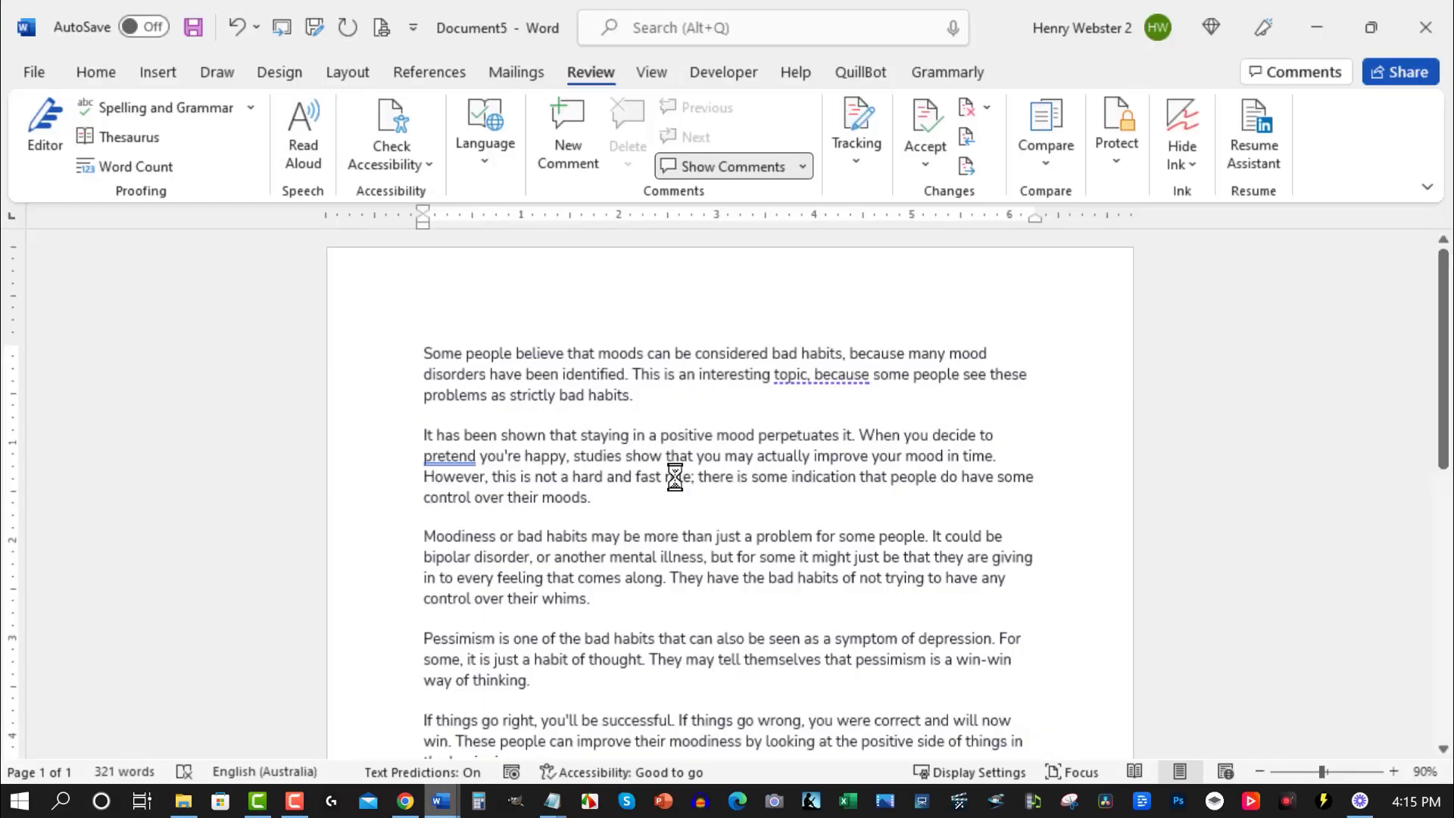
{"action": "left_click_drag", "start_coordinate": [424, 353], "coordinate": [898, 609]}
{"action": "scroll", "coordinate": [825, 604], "scroll_direction": "down", "scroll_amount": 6}
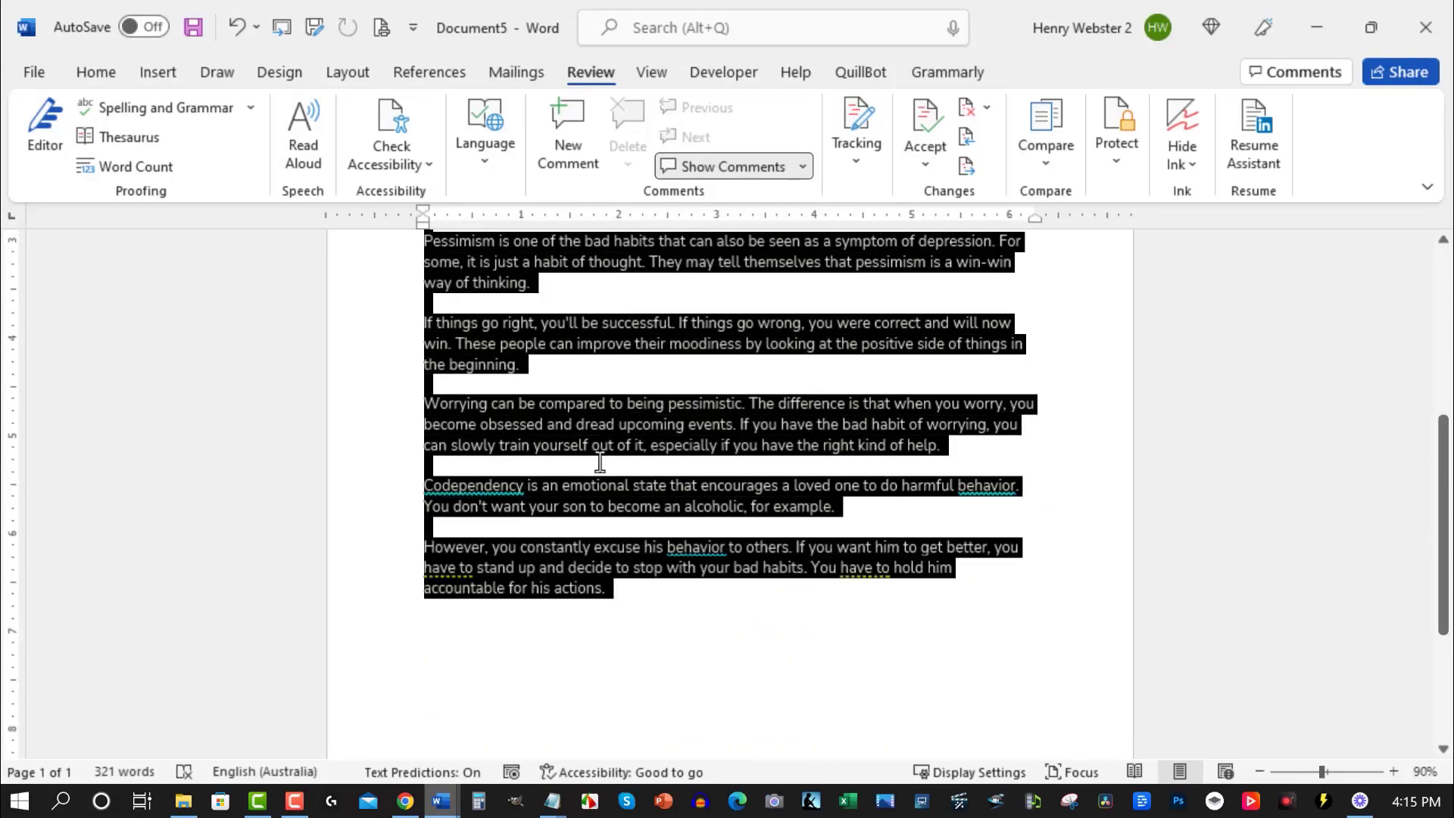
{"action": "right_click", "coordinate": [620, 415]}
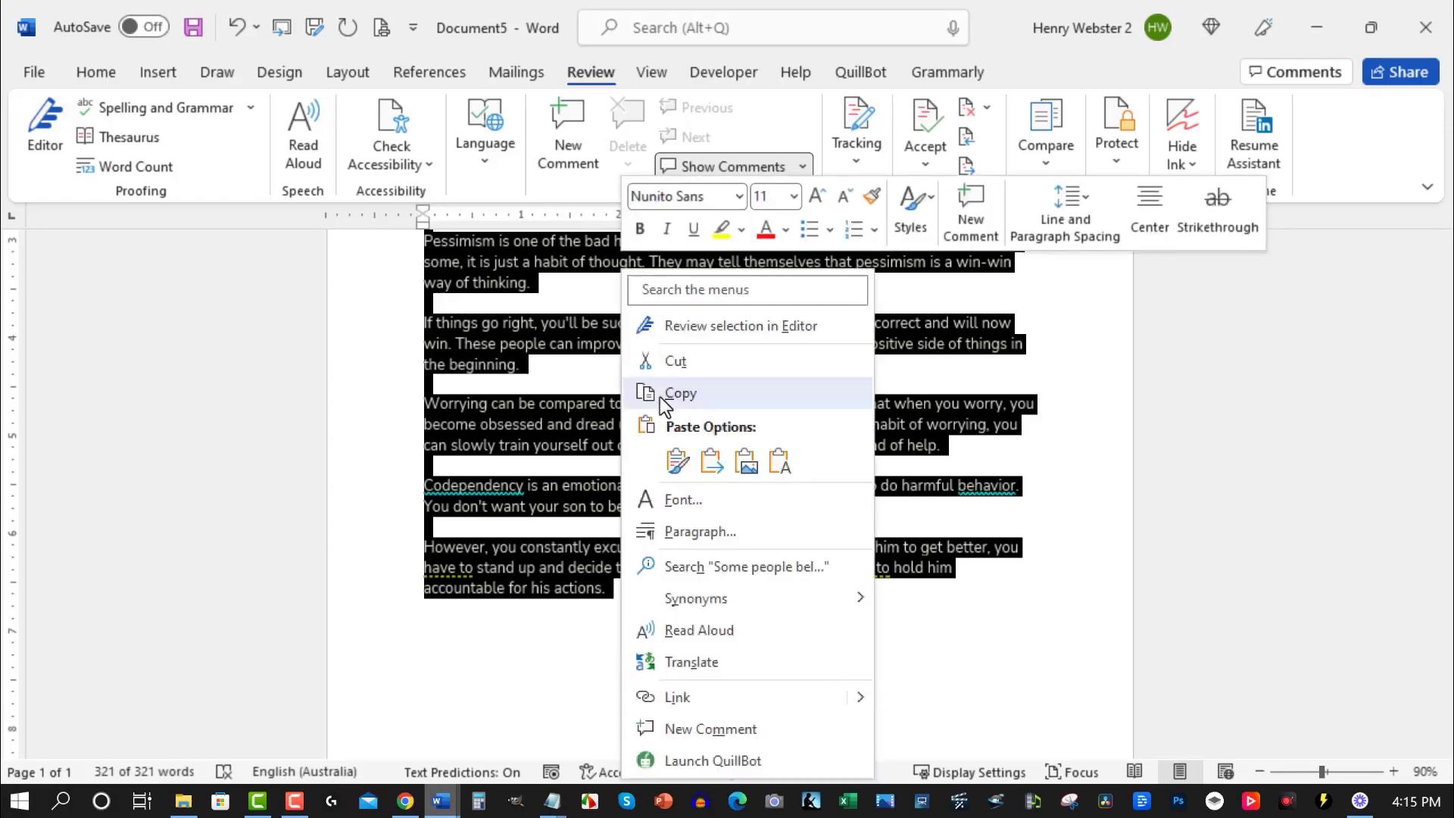
{"action": "left_click", "coordinate": [679, 393]}
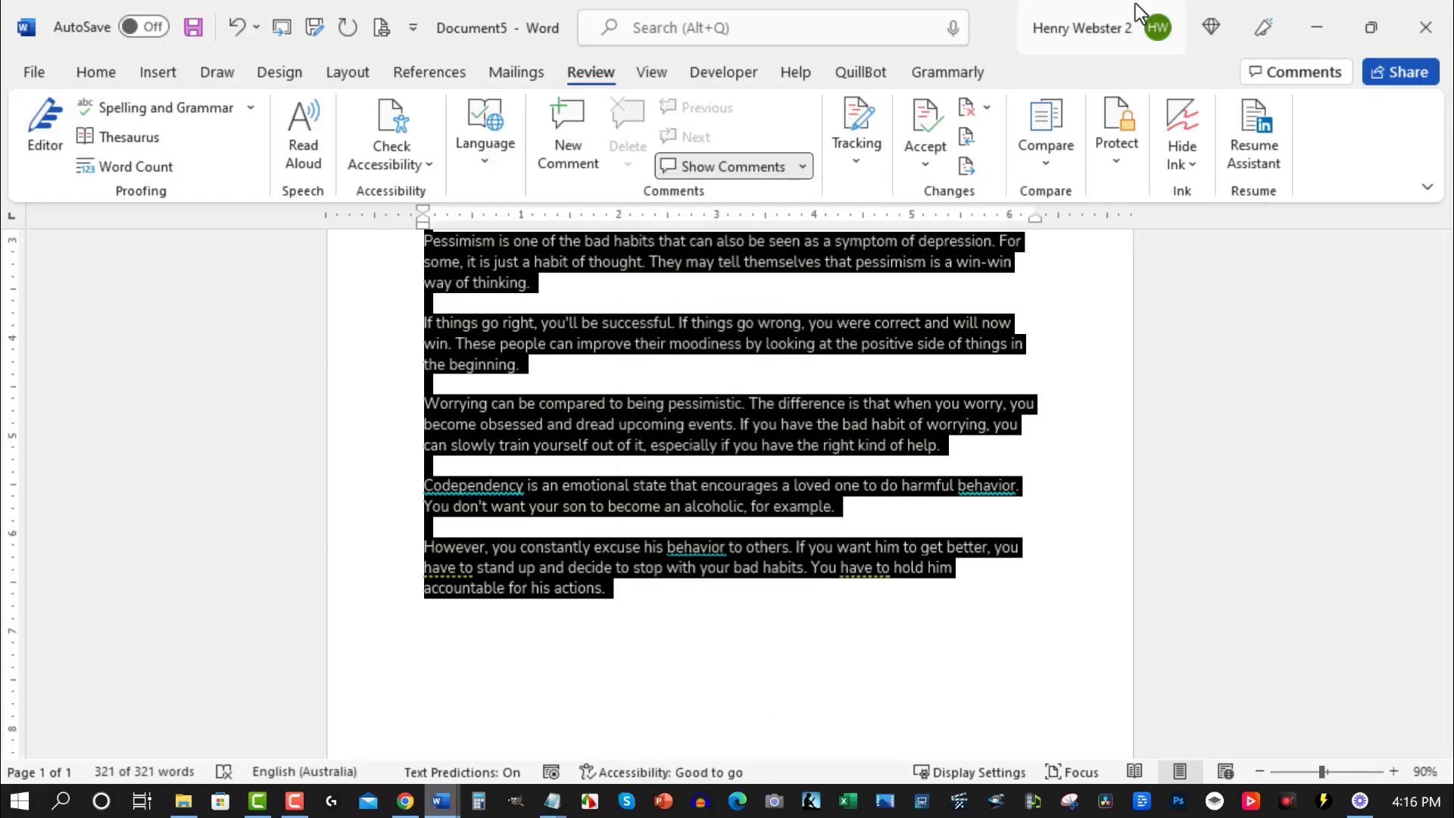
{"action": "left_click", "coordinate": [1326, 21]}
Step: Paste the paraphrased article into the Item 2 text area and run the comparison of both items
{"action": "left_click", "coordinate": [875, 387]}
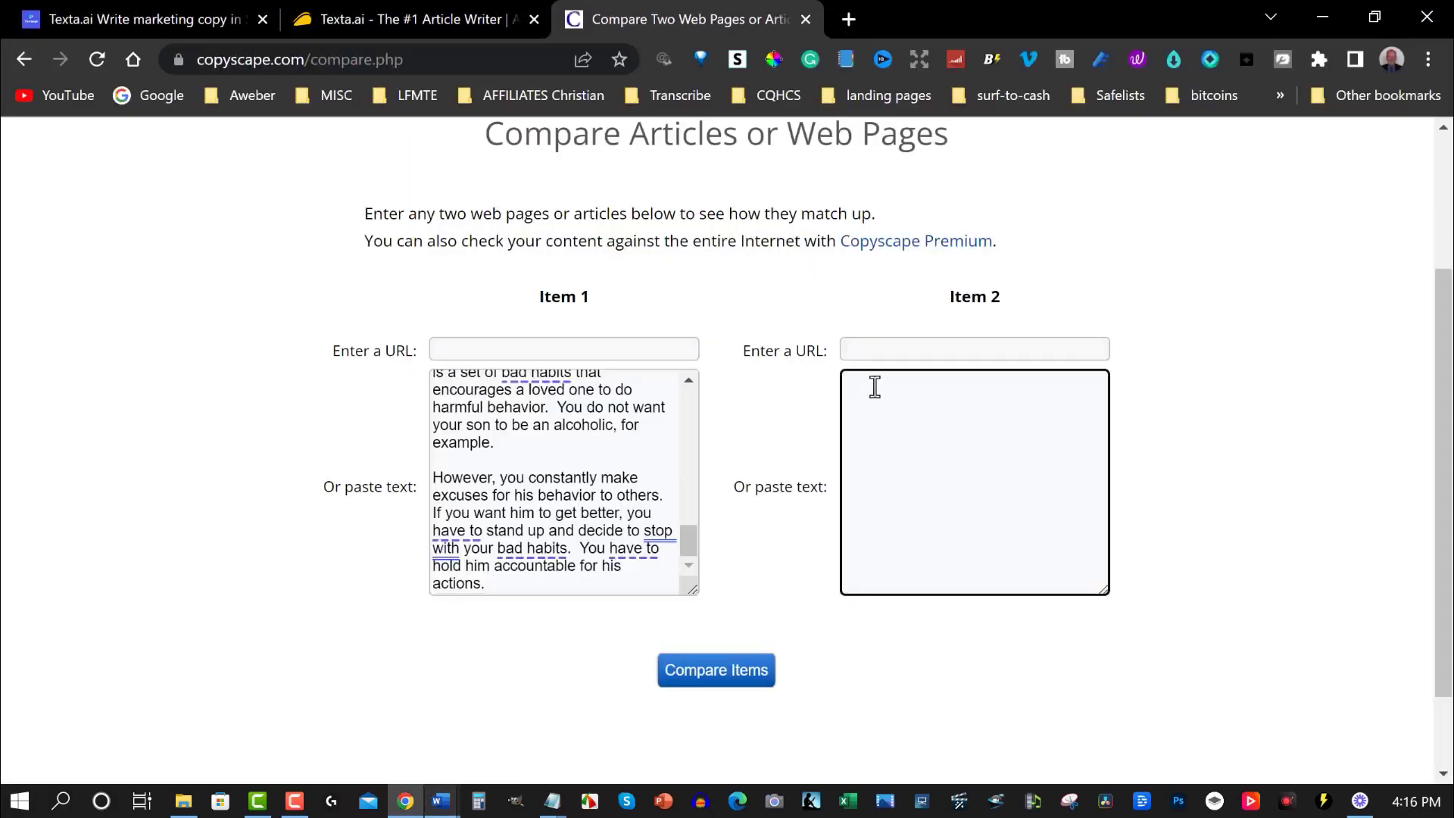
{"action": "key", "text": "ctrl+v"}
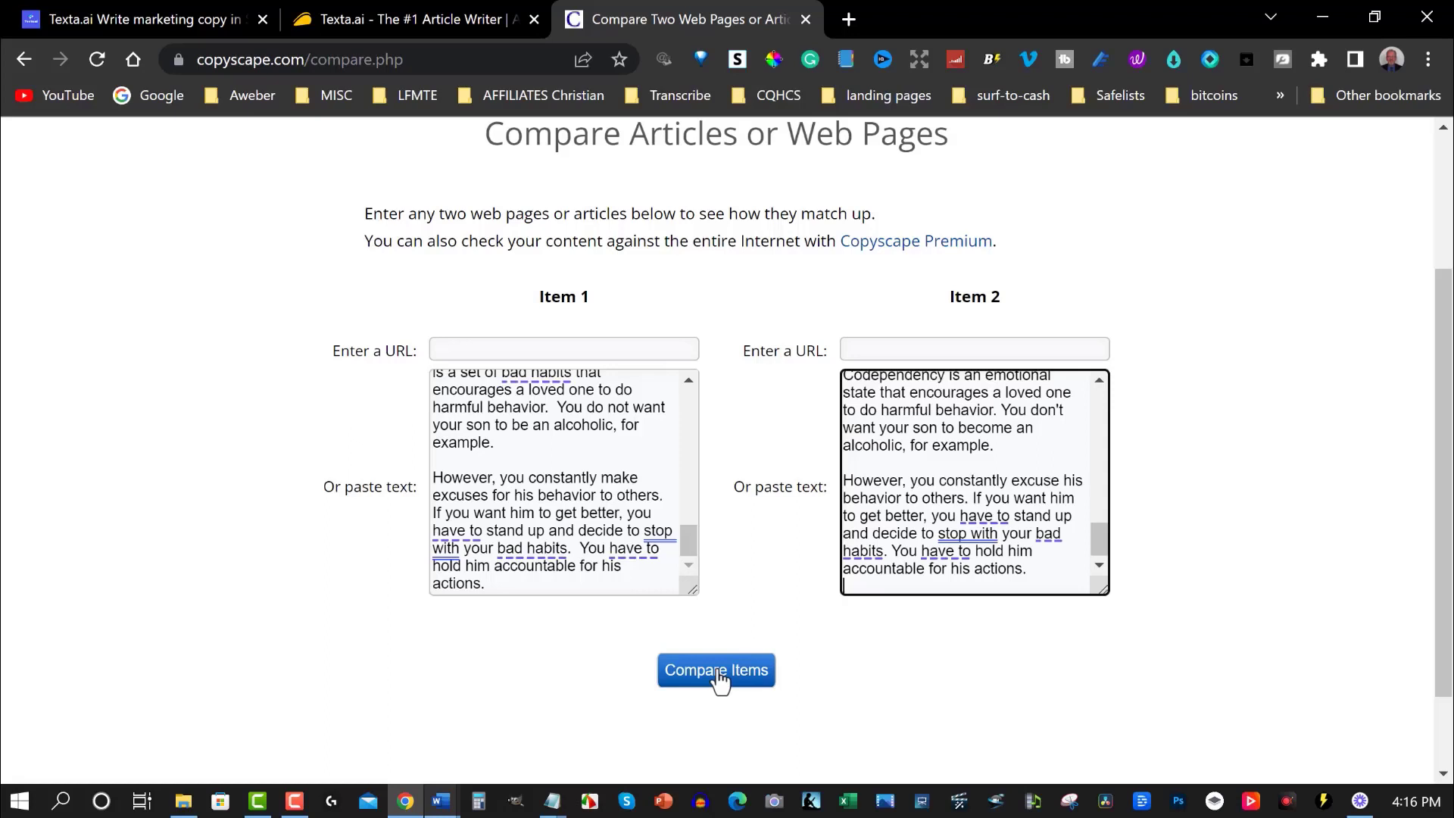
{"action": "left_click", "coordinate": [717, 673]}
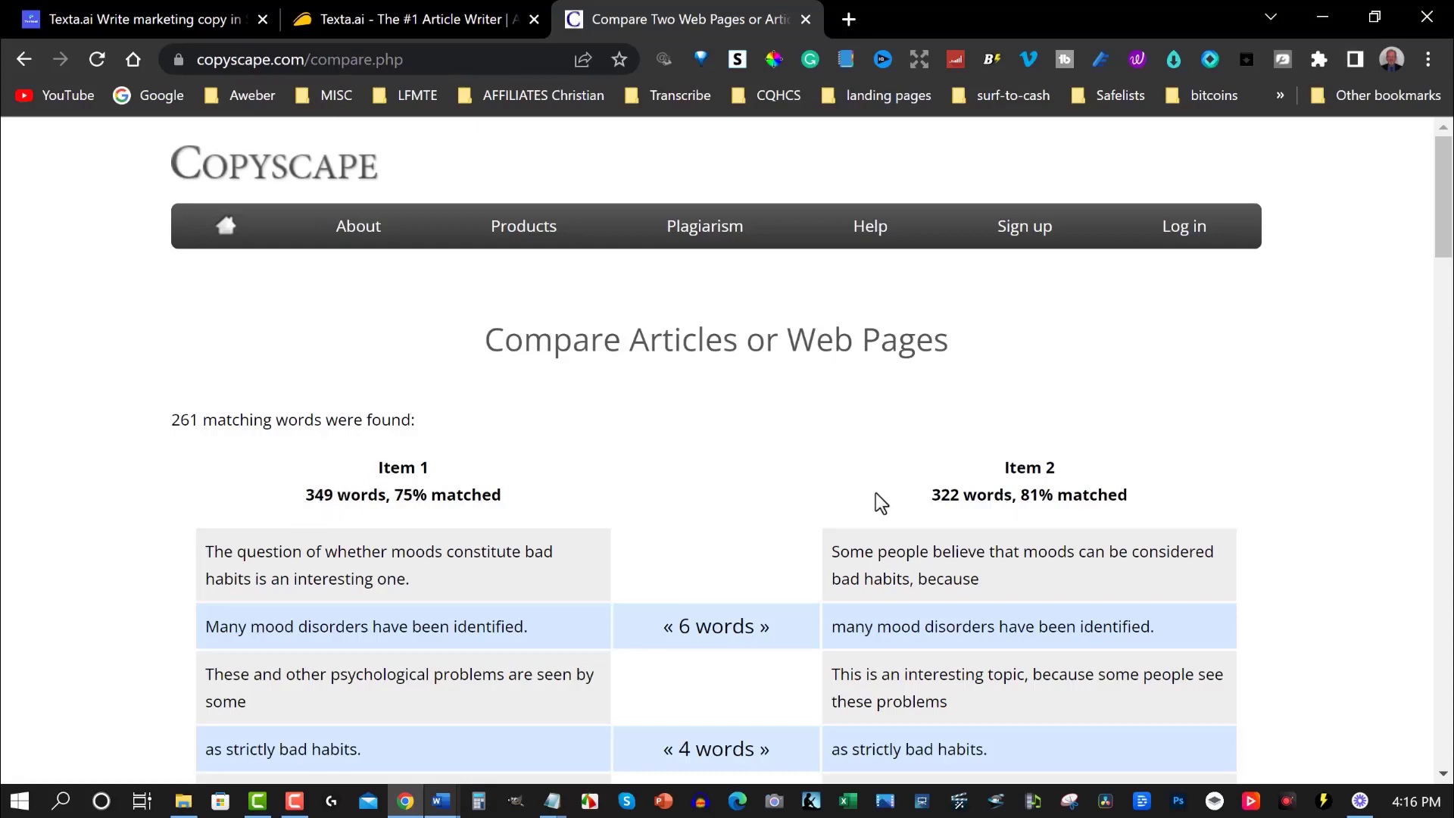
Step: Examine the comparison results, checking which passages match or differ between the original and the paraphrased article
{"action": "scroll", "coordinate": [881, 504], "scroll_direction": "down", "scroll_amount": 2}
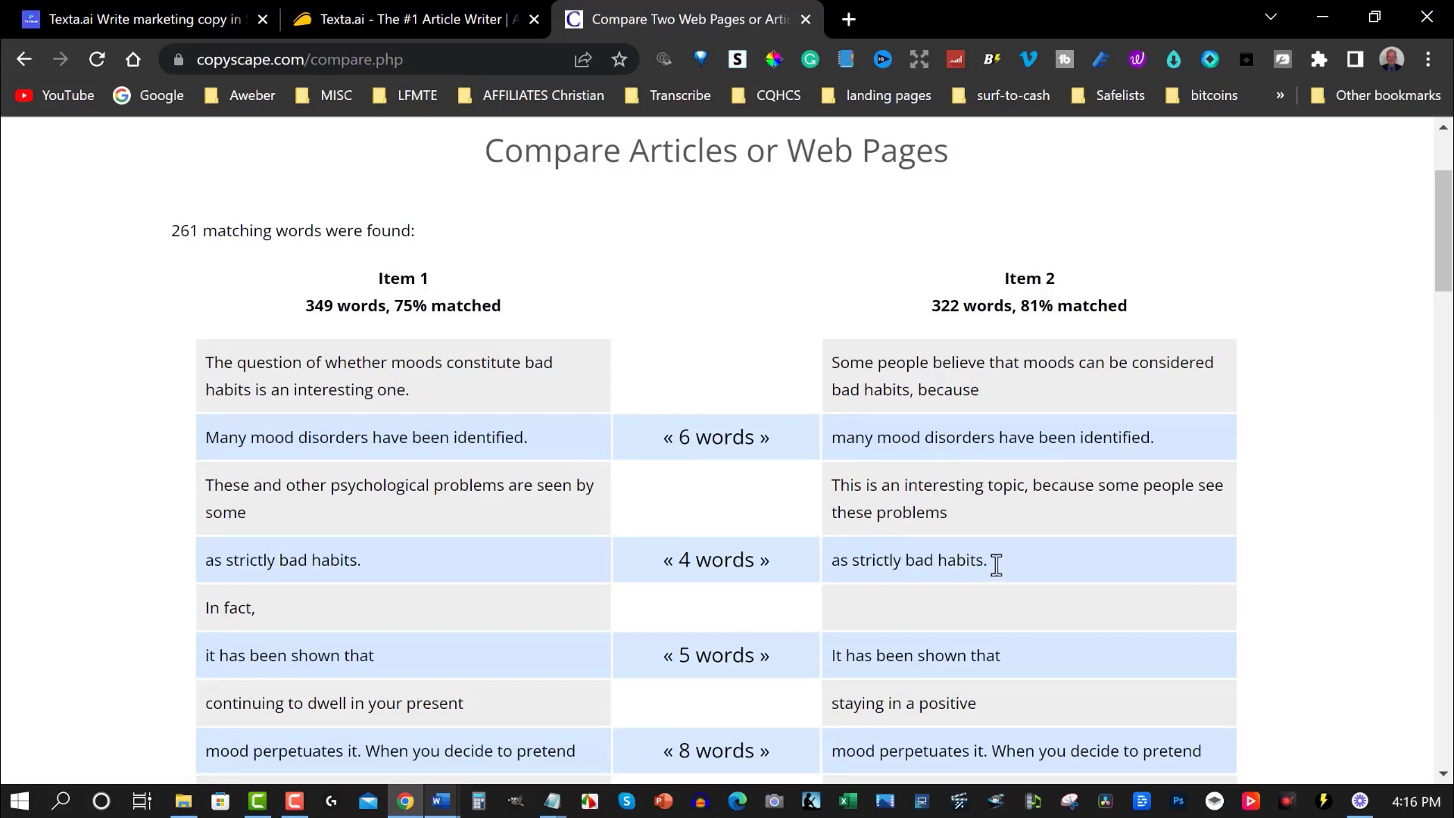
{"action": "scroll", "coordinate": [997, 565], "scroll_direction": "down", "scroll_amount": 2}
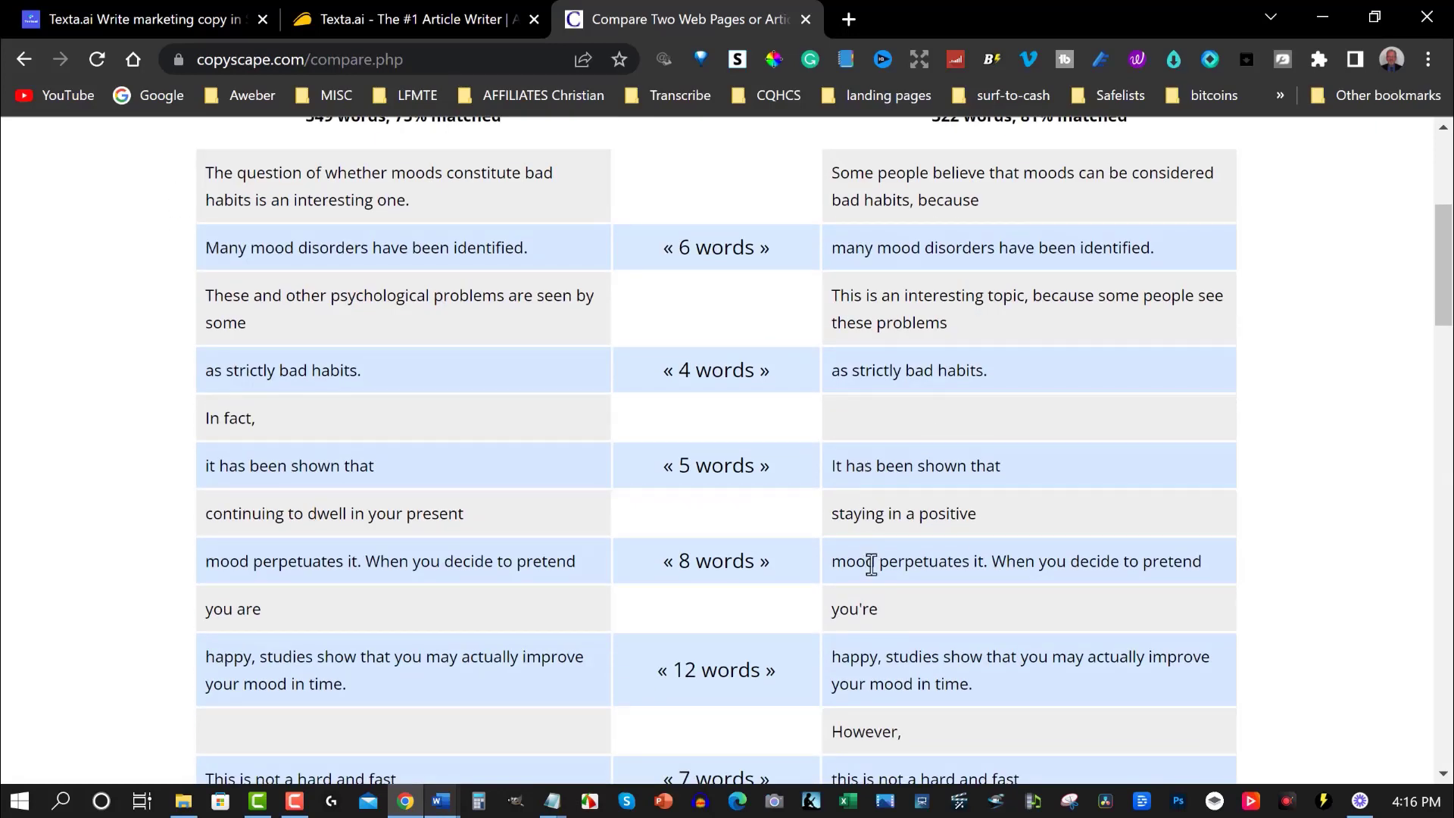
{"action": "scroll", "coordinate": [871, 564], "scroll_direction": "down", "scroll_amount": 2}
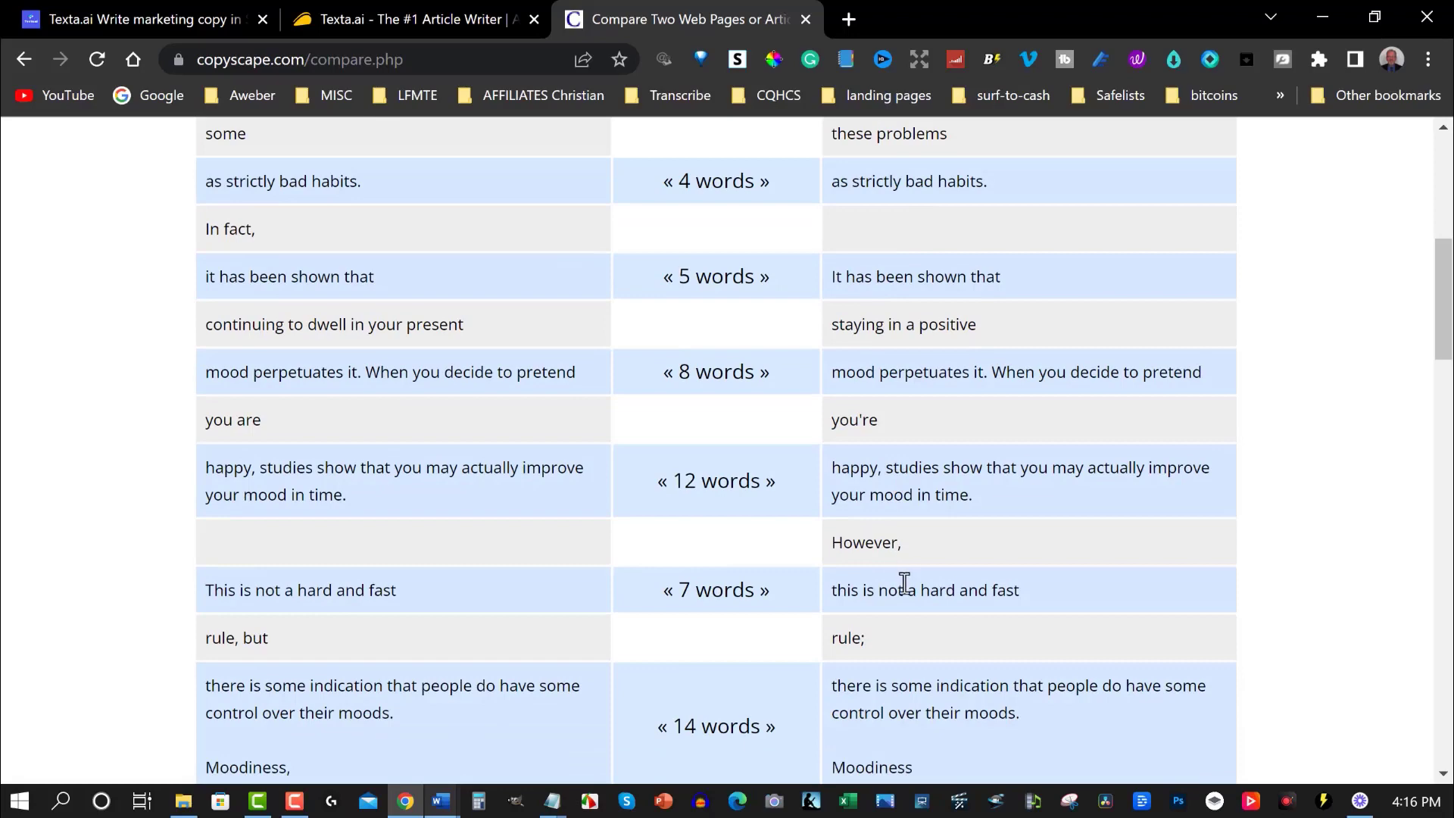
{"action": "scroll", "coordinate": [904, 583], "scroll_direction": "down", "scroll_amount": 5}
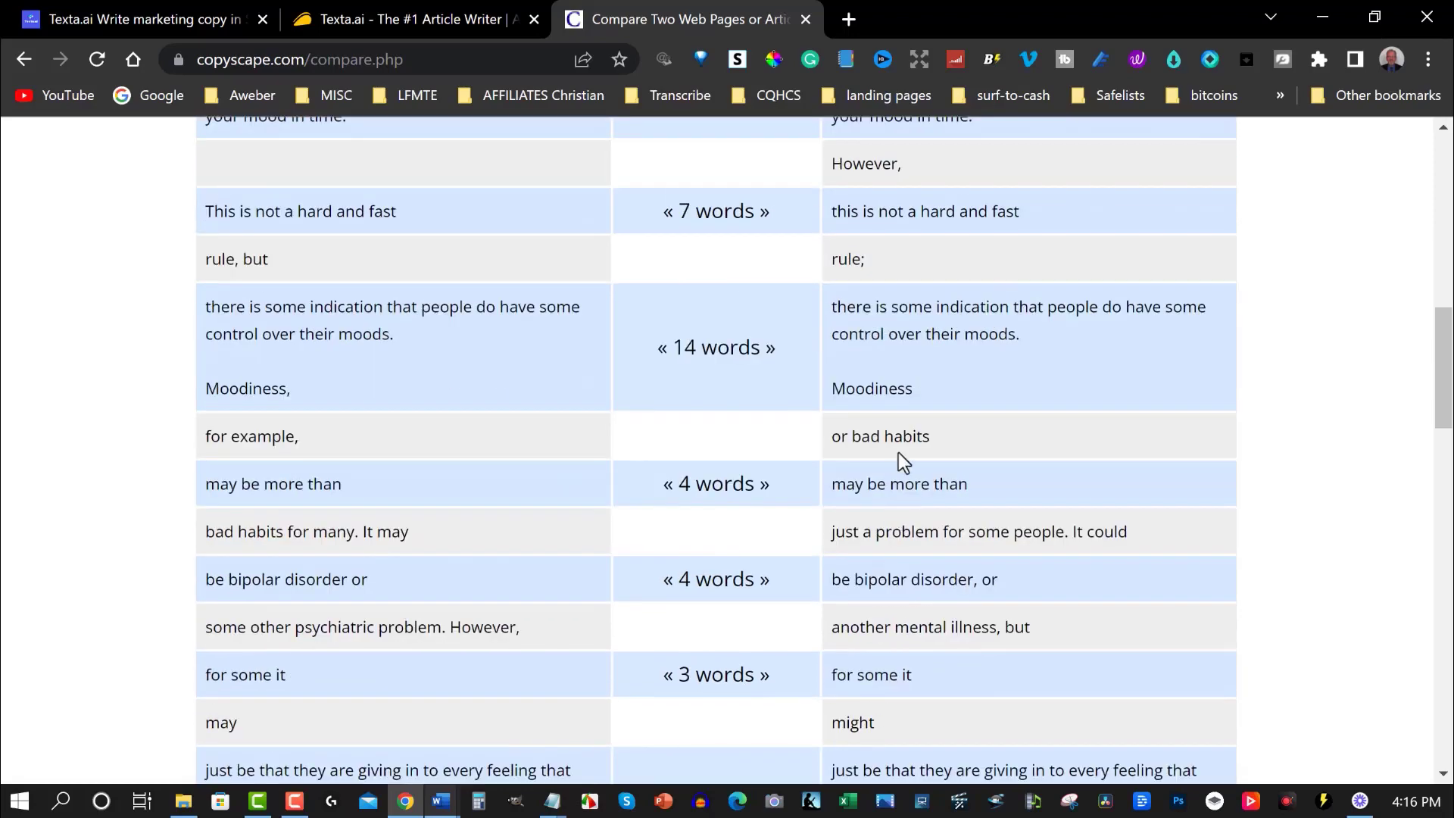
{"action": "scroll", "coordinate": [898, 454], "scroll_direction": "down", "scroll_amount": 8}
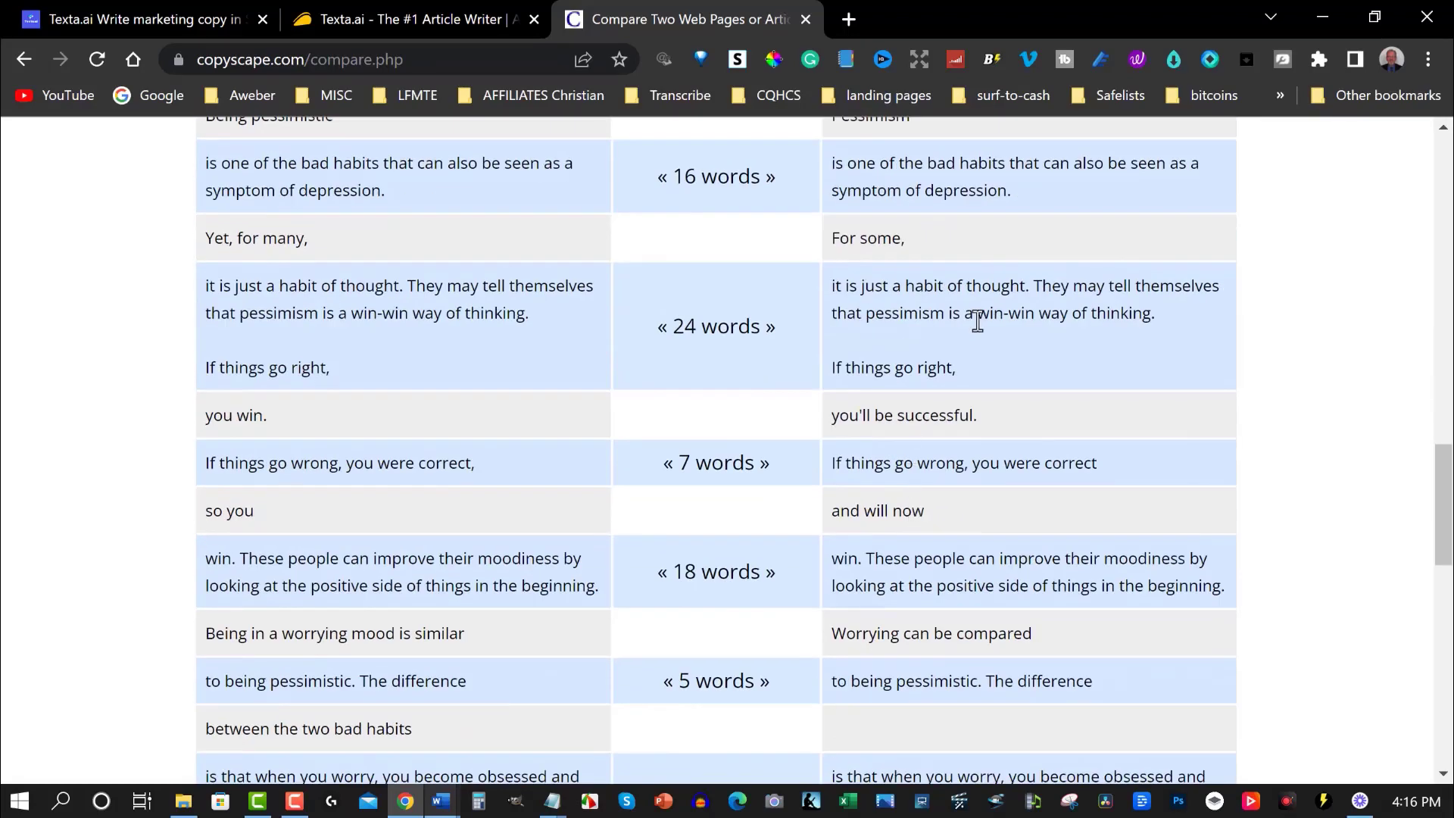
{"action": "scroll", "coordinate": [977, 333], "scroll_direction": "down", "scroll_amount": 5}
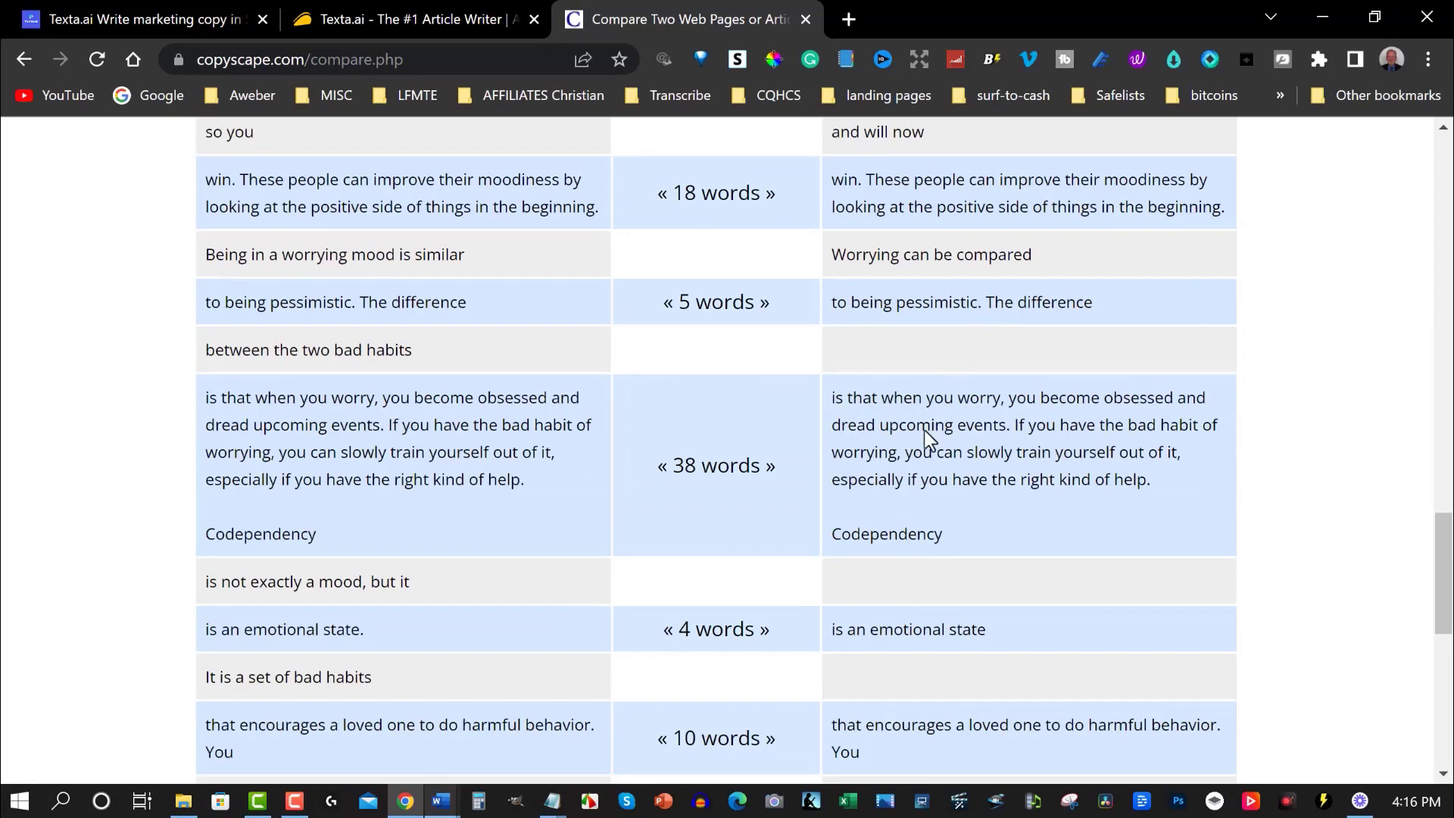
{"action": "scroll", "coordinate": [925, 430], "scroll_direction": "down", "scroll_amount": 7}
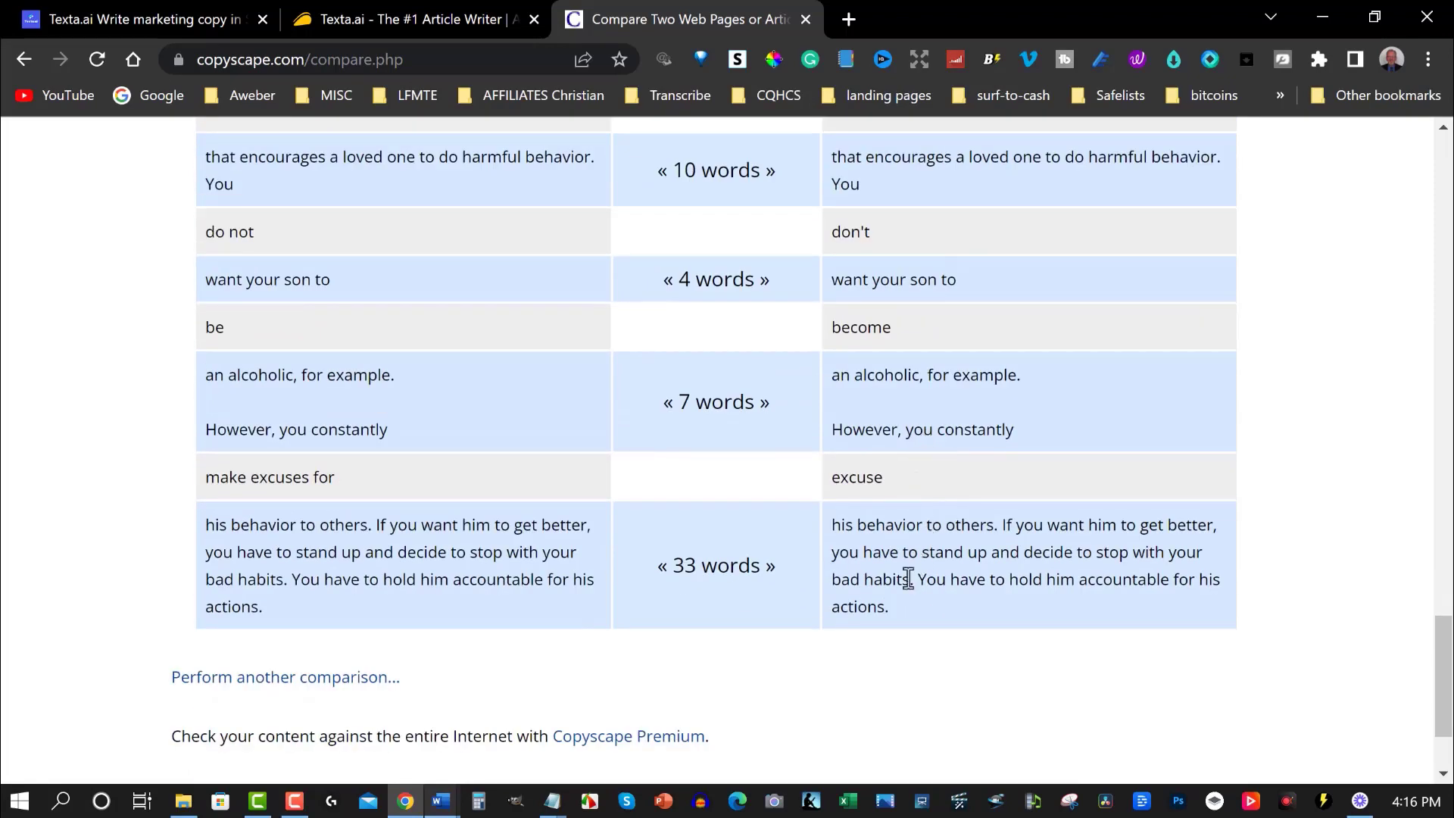
{"action": "scroll", "coordinate": [908, 579], "scroll_direction": "up", "scroll_amount": 2}
{"action": "scroll", "coordinate": [908, 579], "scroll_direction": "up", "scroll_amount": 2}
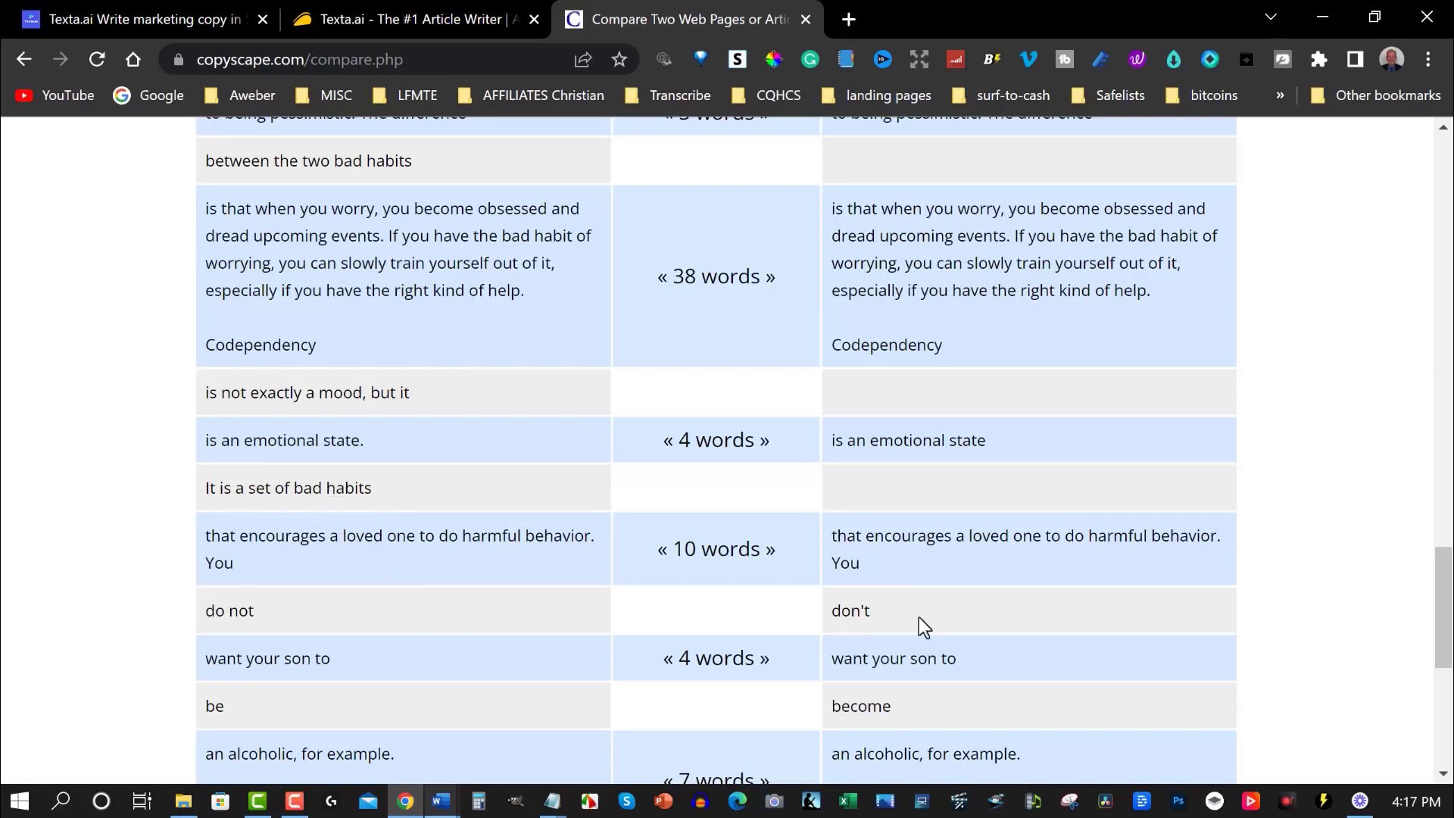
{"action": "scroll", "coordinate": [898, 704], "scroll_direction": "down", "scroll_amount": 5}
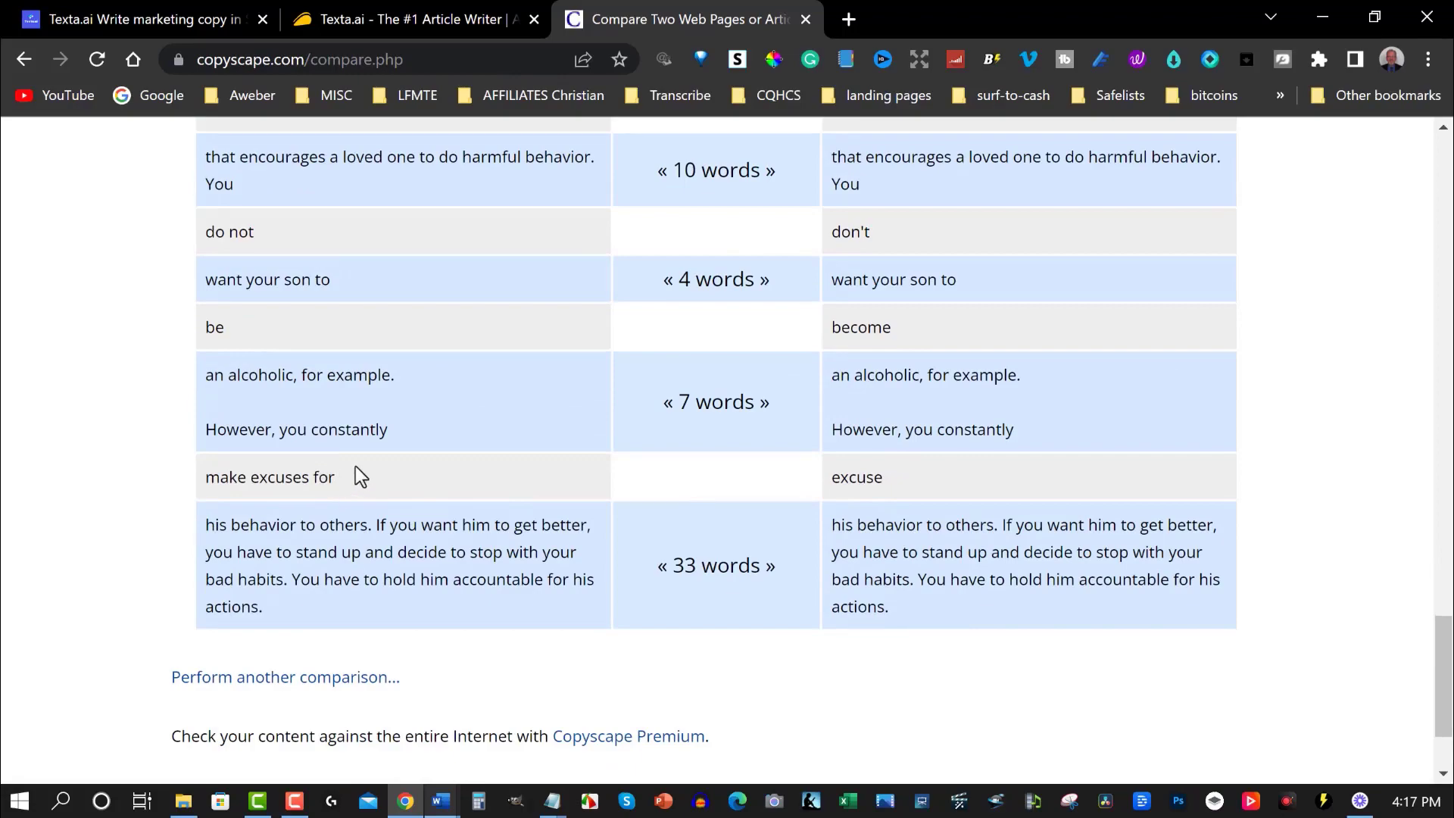
{"action": "scroll", "coordinate": [877, 341], "scroll_direction": "up", "scroll_amount": 7}
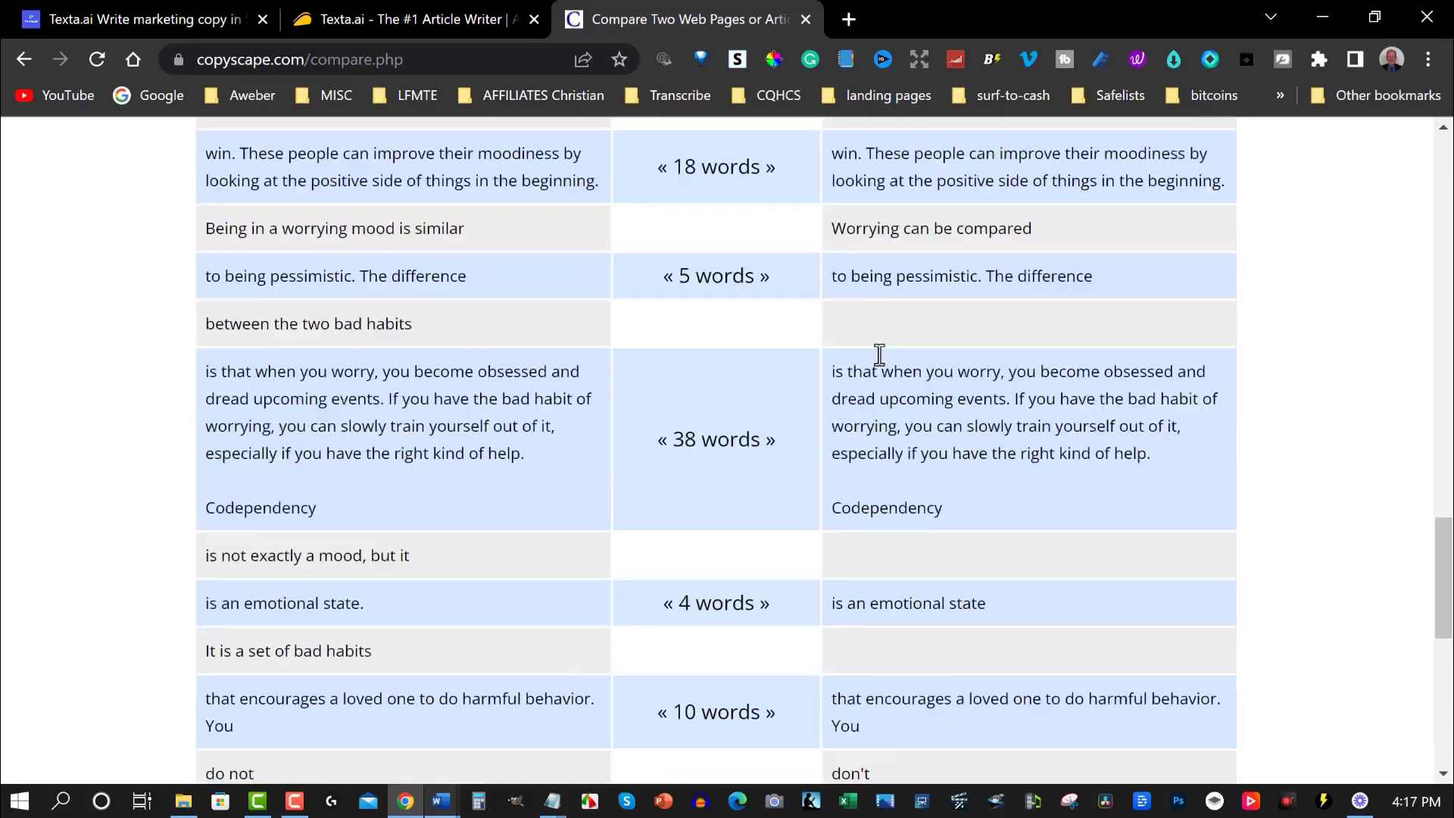
{"action": "scroll", "coordinate": [879, 354], "scroll_direction": "up", "scroll_amount": 3}
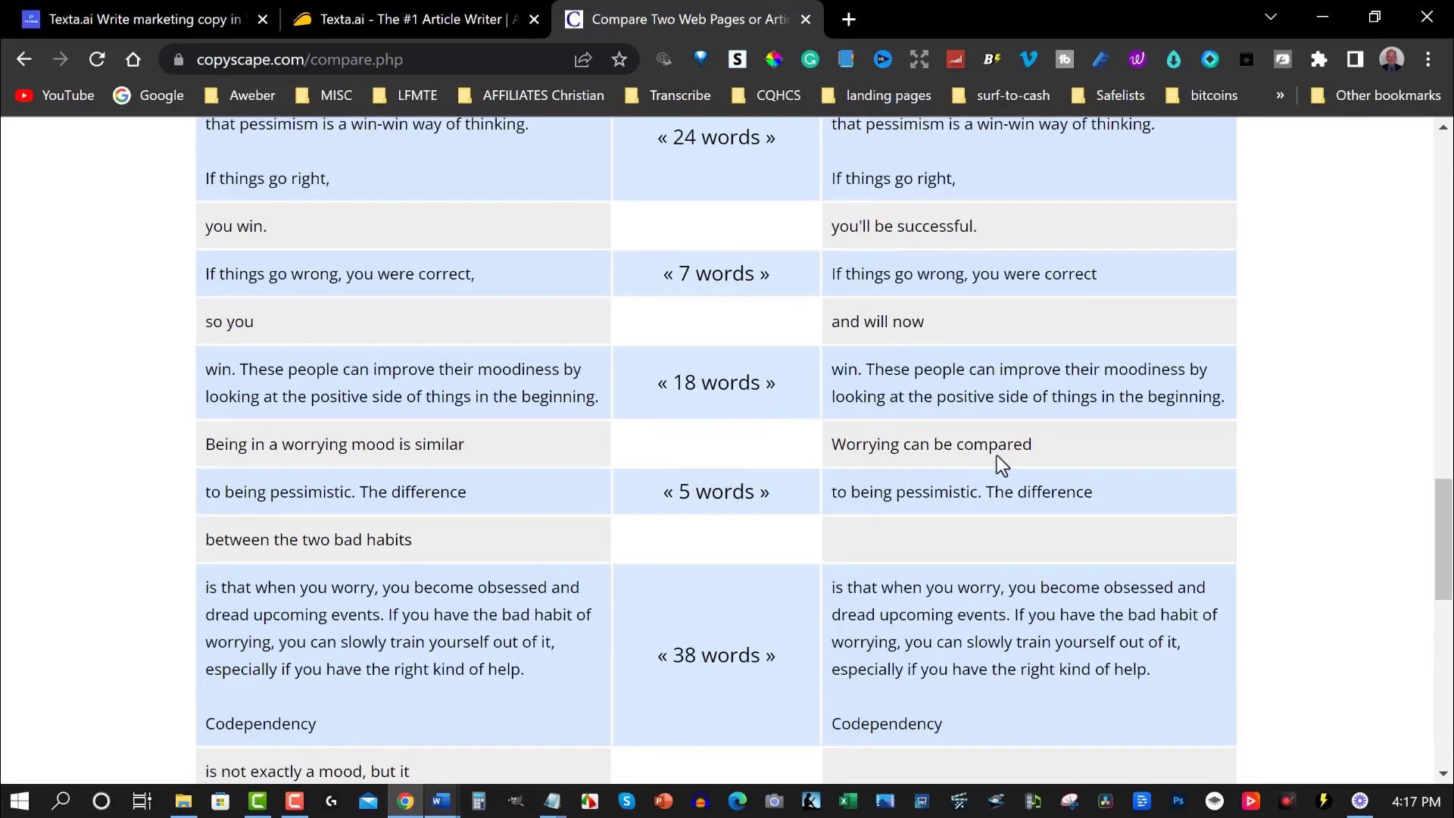
Step: Review the matched word counts and percentages of both items again, rereading the reworded passages alongside the unchanged ones
{"action": "scroll", "coordinate": [943, 322], "scroll_direction": "up", "scroll_amount": 5}
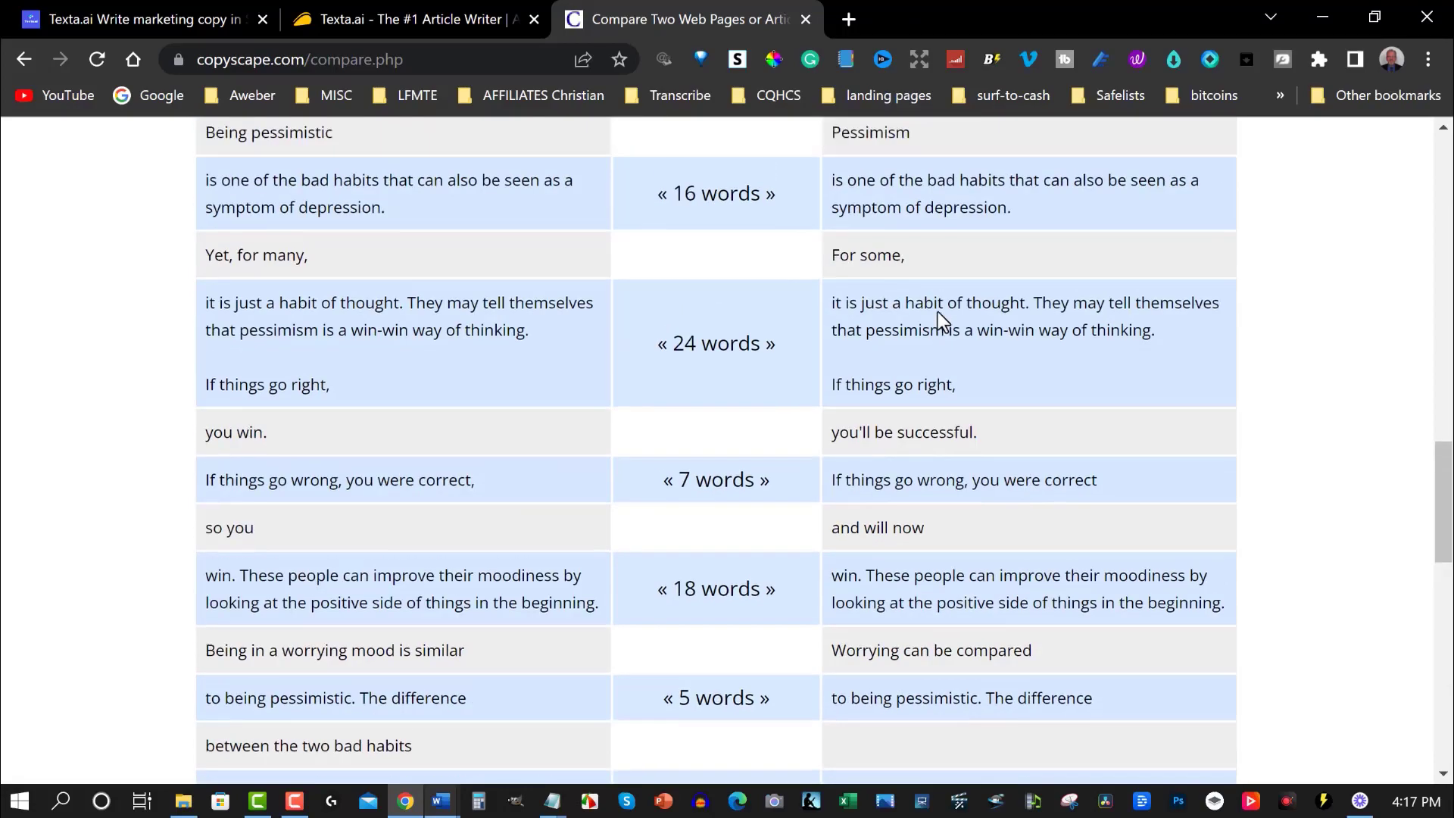
{"action": "scroll", "coordinate": [938, 311], "scroll_direction": "up", "scroll_amount": 12}
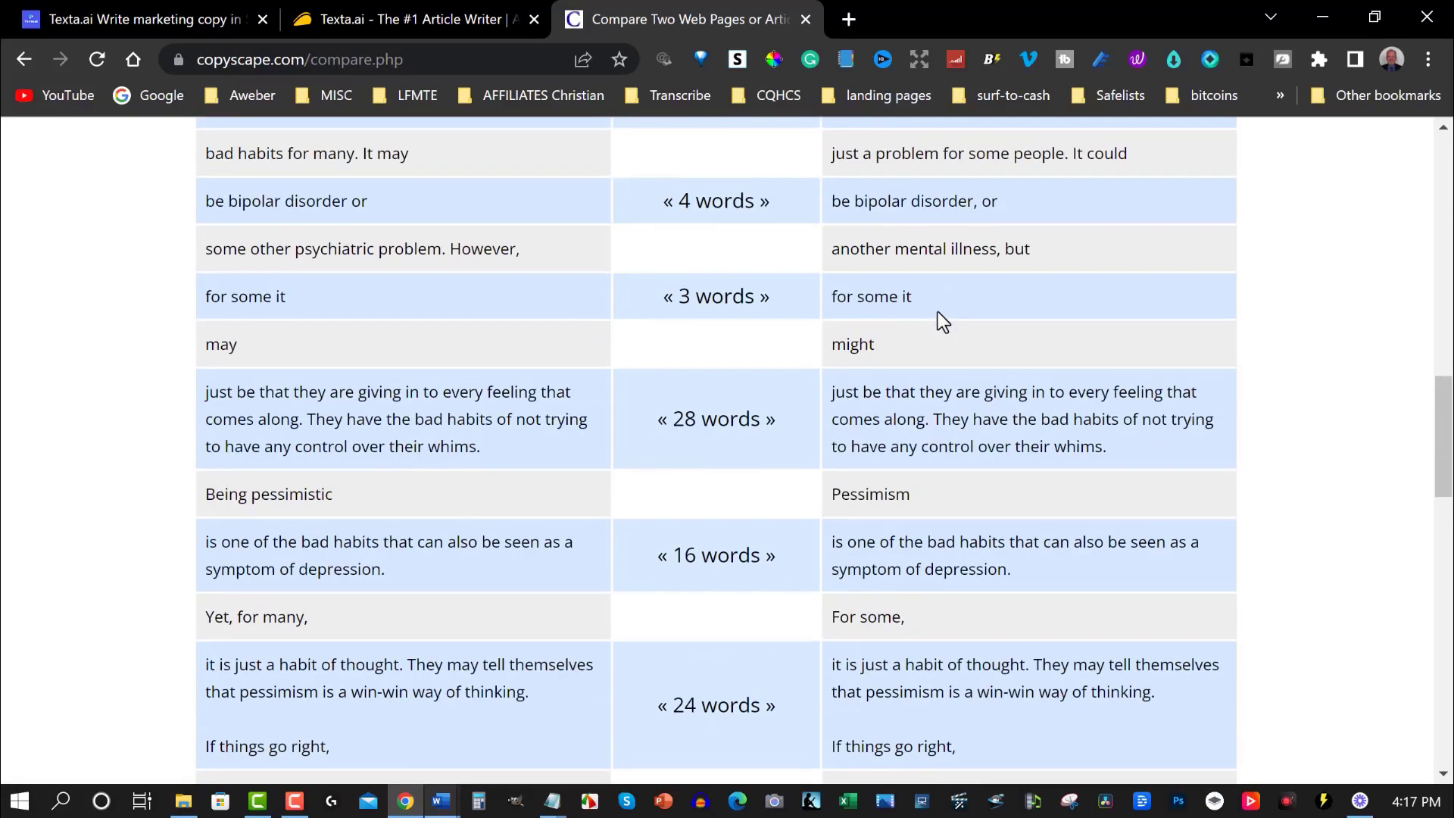
{"action": "scroll", "coordinate": [938, 311], "scroll_direction": "up", "scroll_amount": 5}
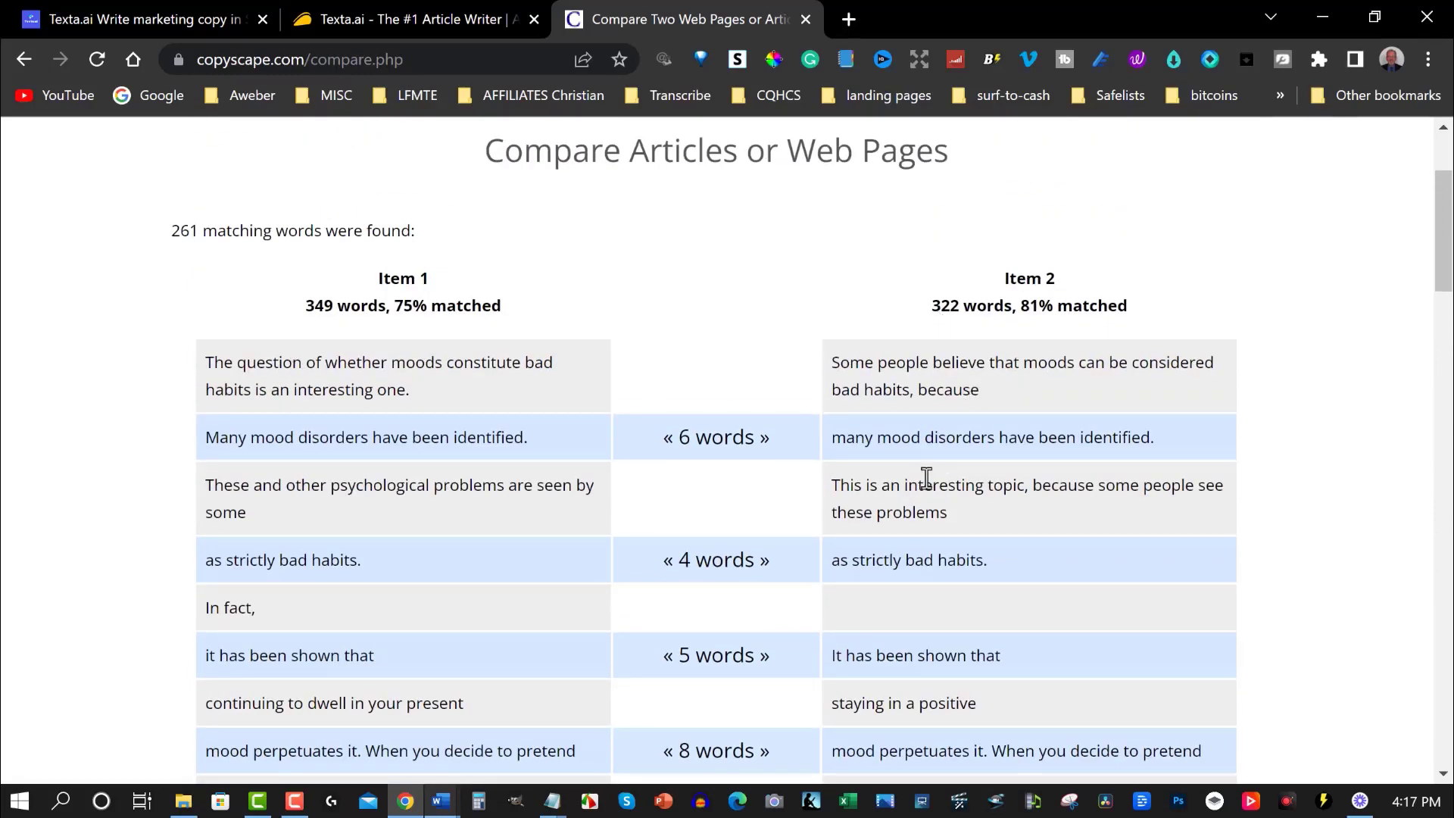
{"action": "scroll", "coordinate": [930, 485], "scroll_direction": "down", "scroll_amount": 15}
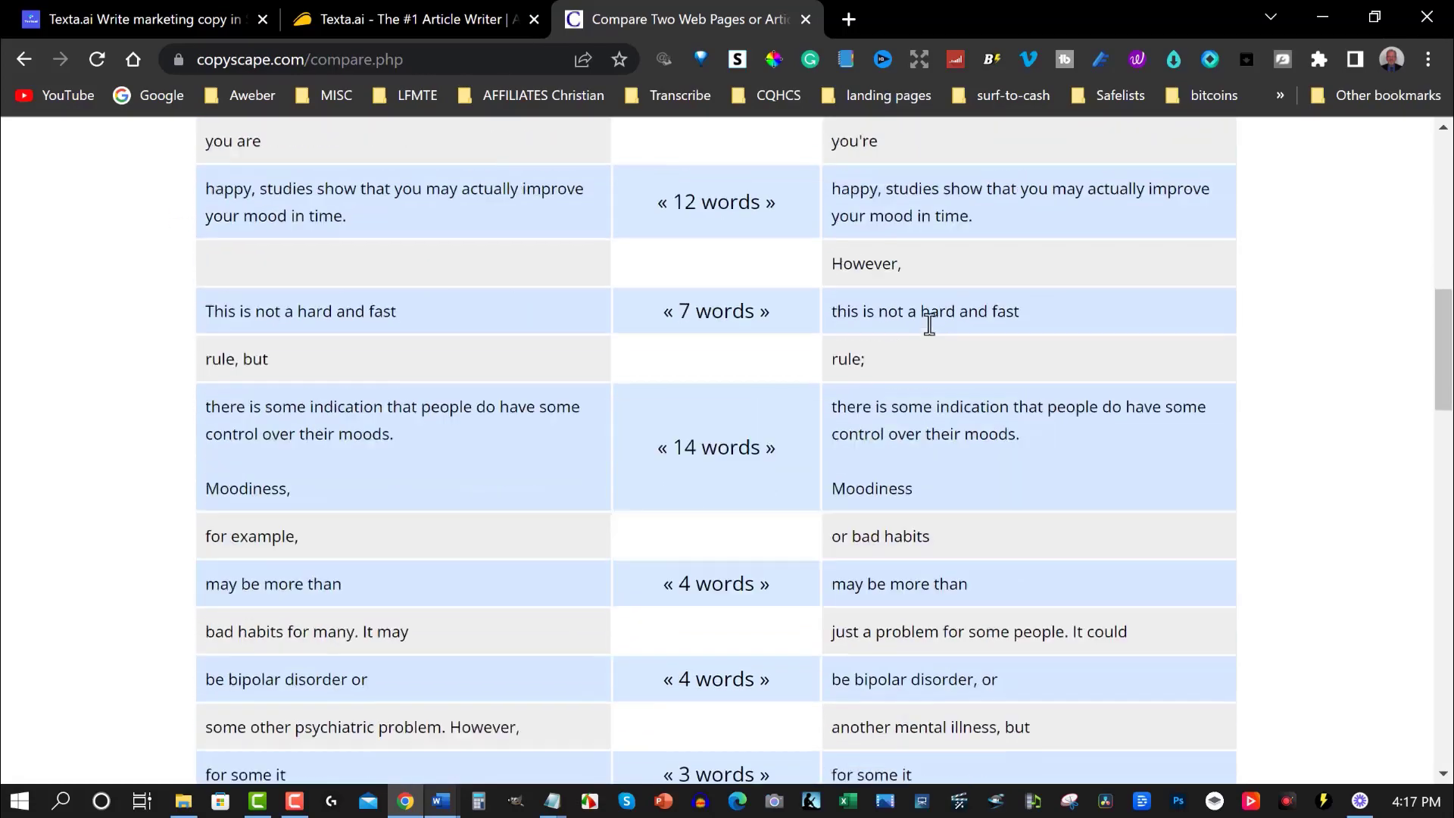
{"action": "scroll", "coordinate": [929, 324], "scroll_direction": "up", "scroll_amount": 2}
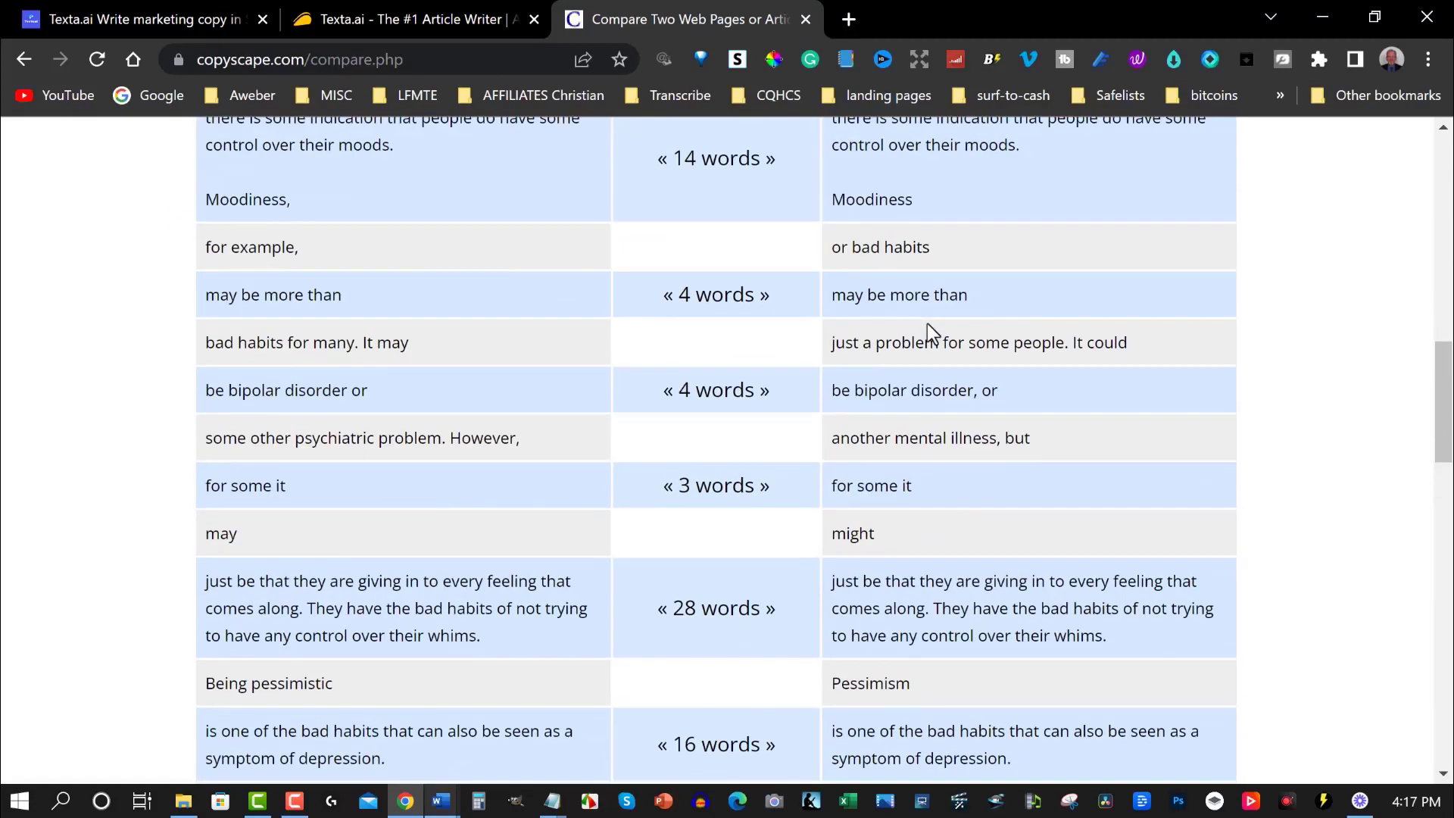
{"action": "scroll", "coordinate": [927, 325], "scroll_direction": "down", "scroll_amount": 2}
{"action": "scroll", "coordinate": [927, 324], "scroll_direction": "down", "scroll_amount": 10}
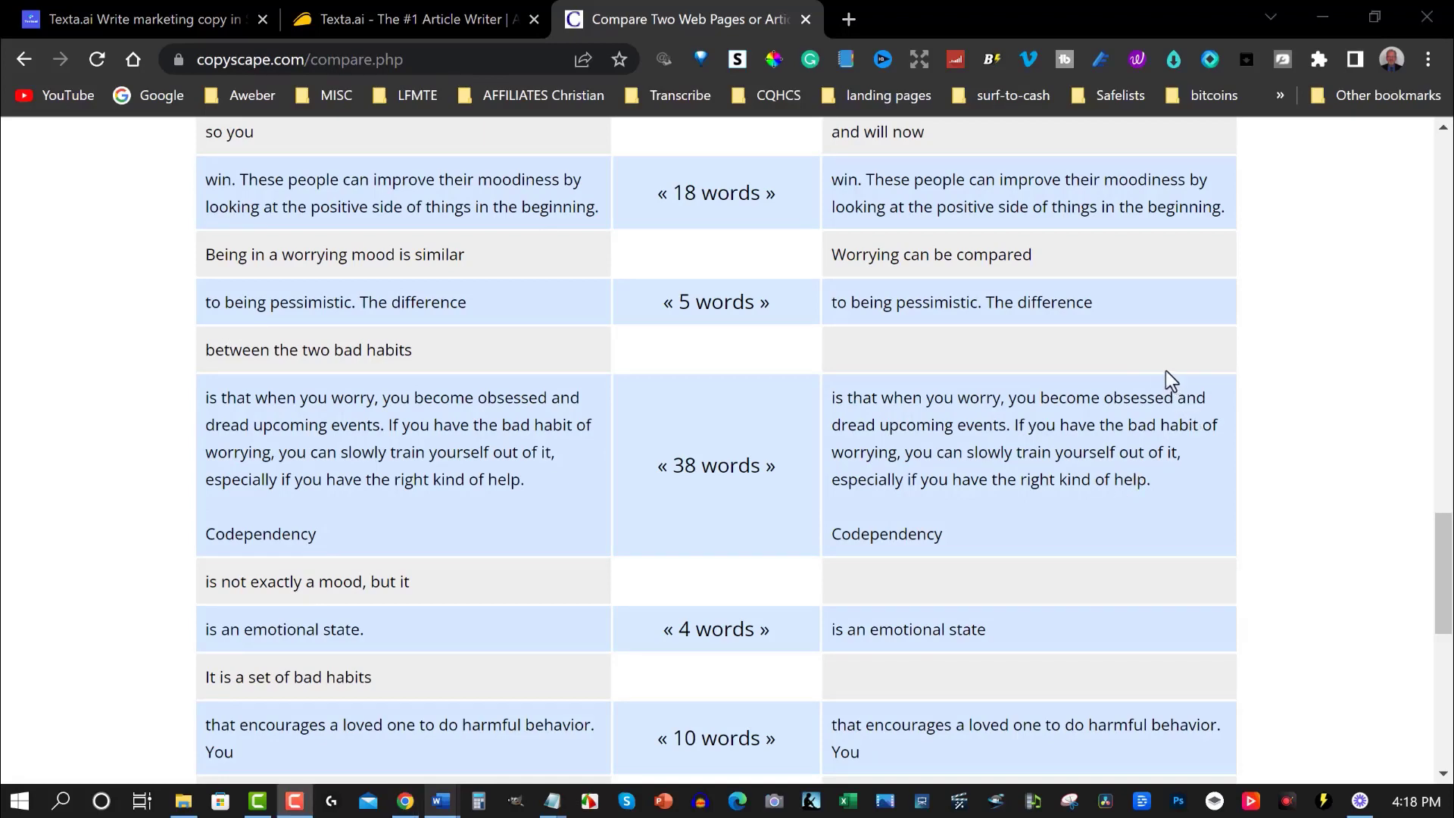
{"action": "scroll", "coordinate": [1165, 370], "scroll_direction": "up", "scroll_amount": 20}
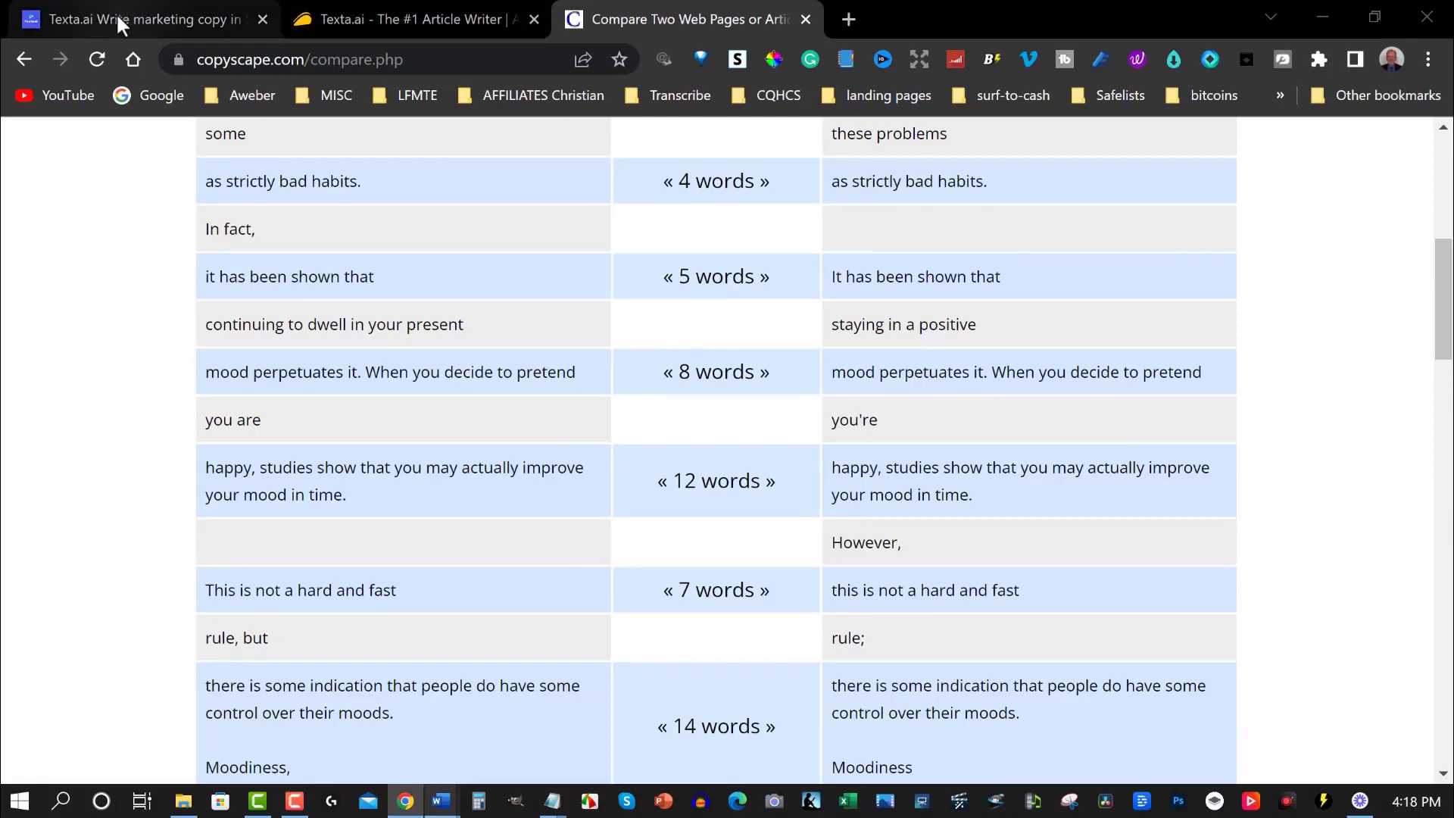
Step: Switch to Texta.ai and browse the writing tools offered in the Long Form, Product and PR categories
{"action": "left_click", "coordinate": [116, 12]}
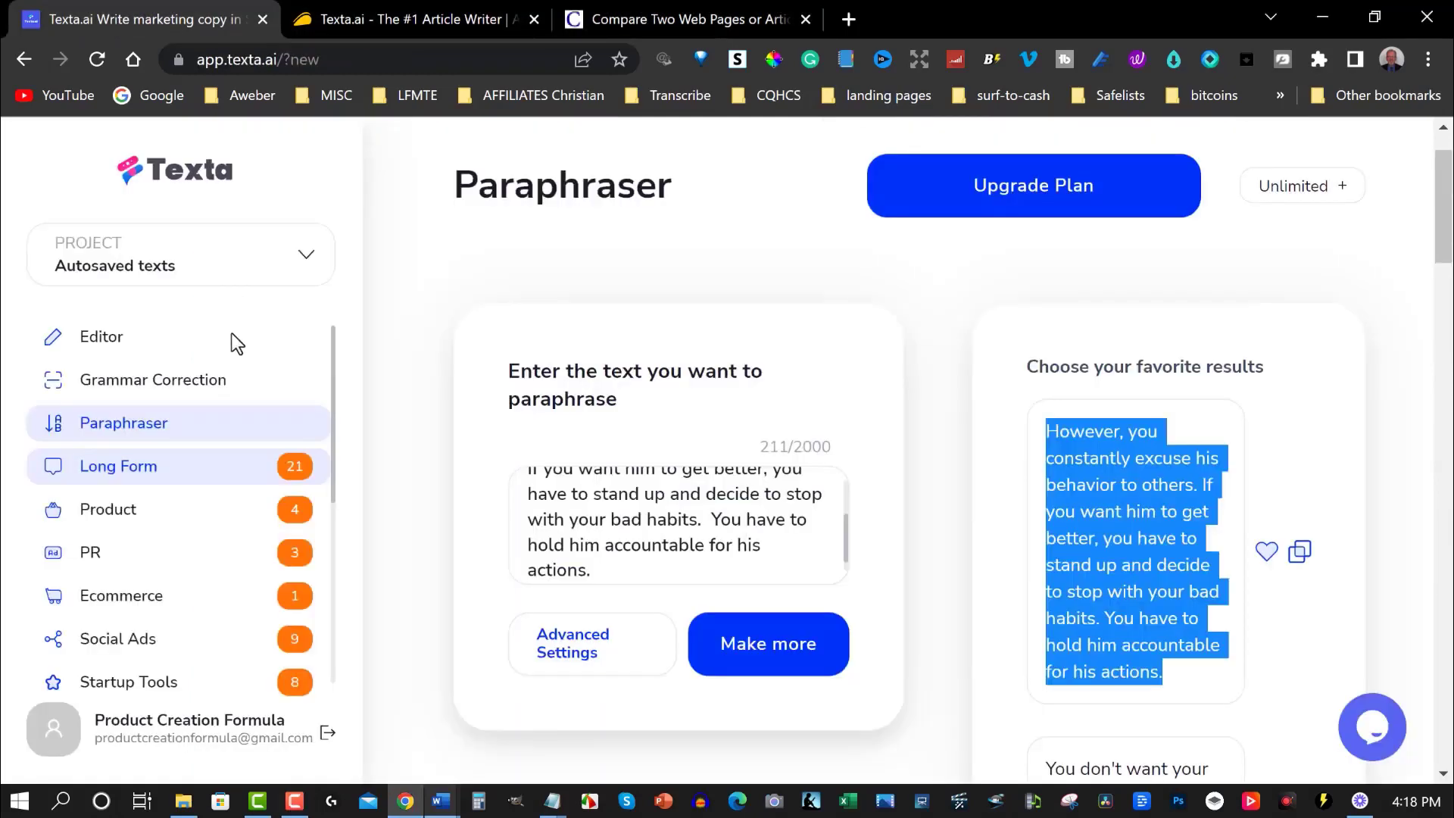
{"action": "left_click", "coordinate": [113, 473]}
{"action": "left_click", "coordinate": [132, 509]}
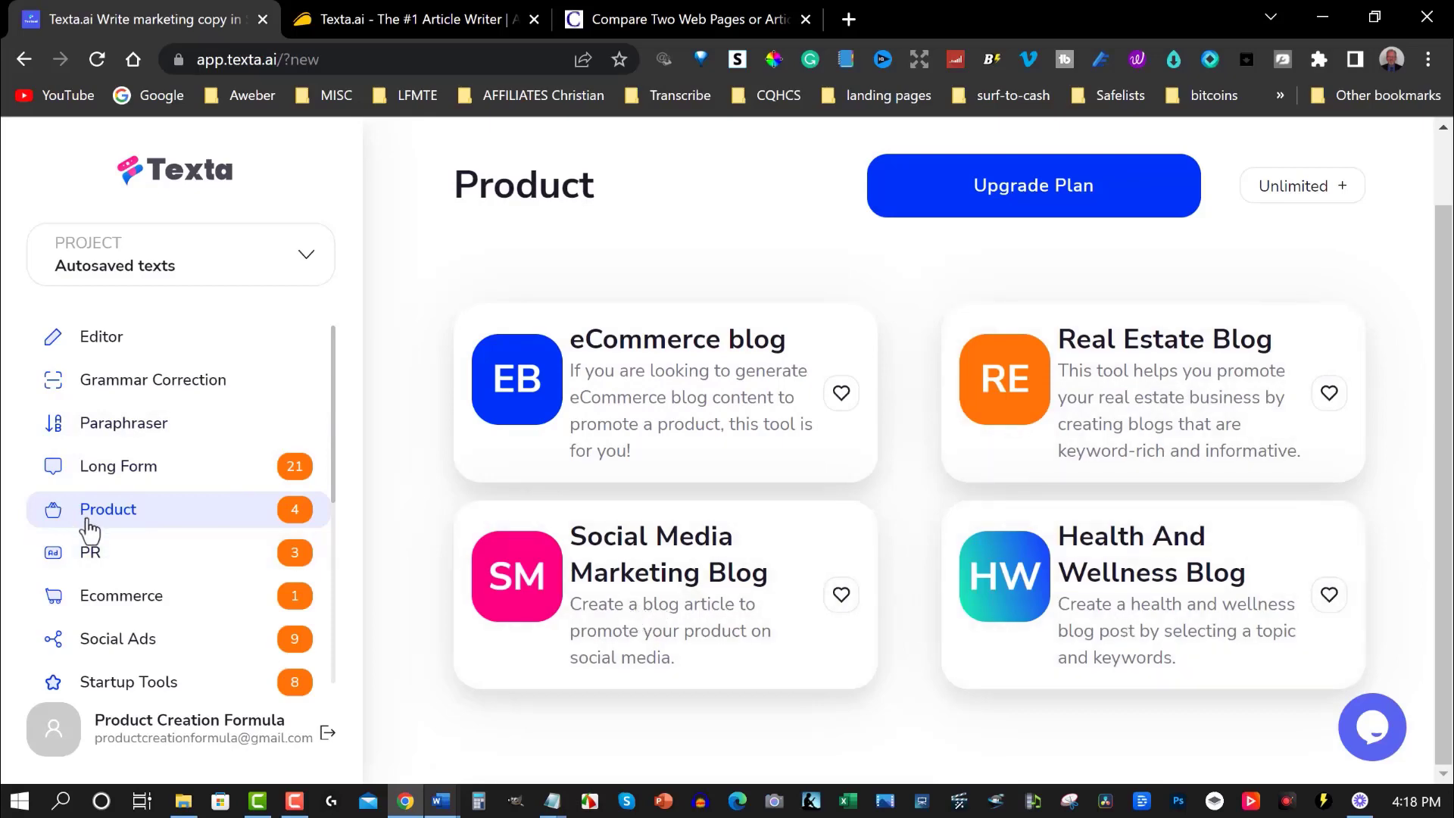
{"action": "left_click", "coordinate": [90, 557]}
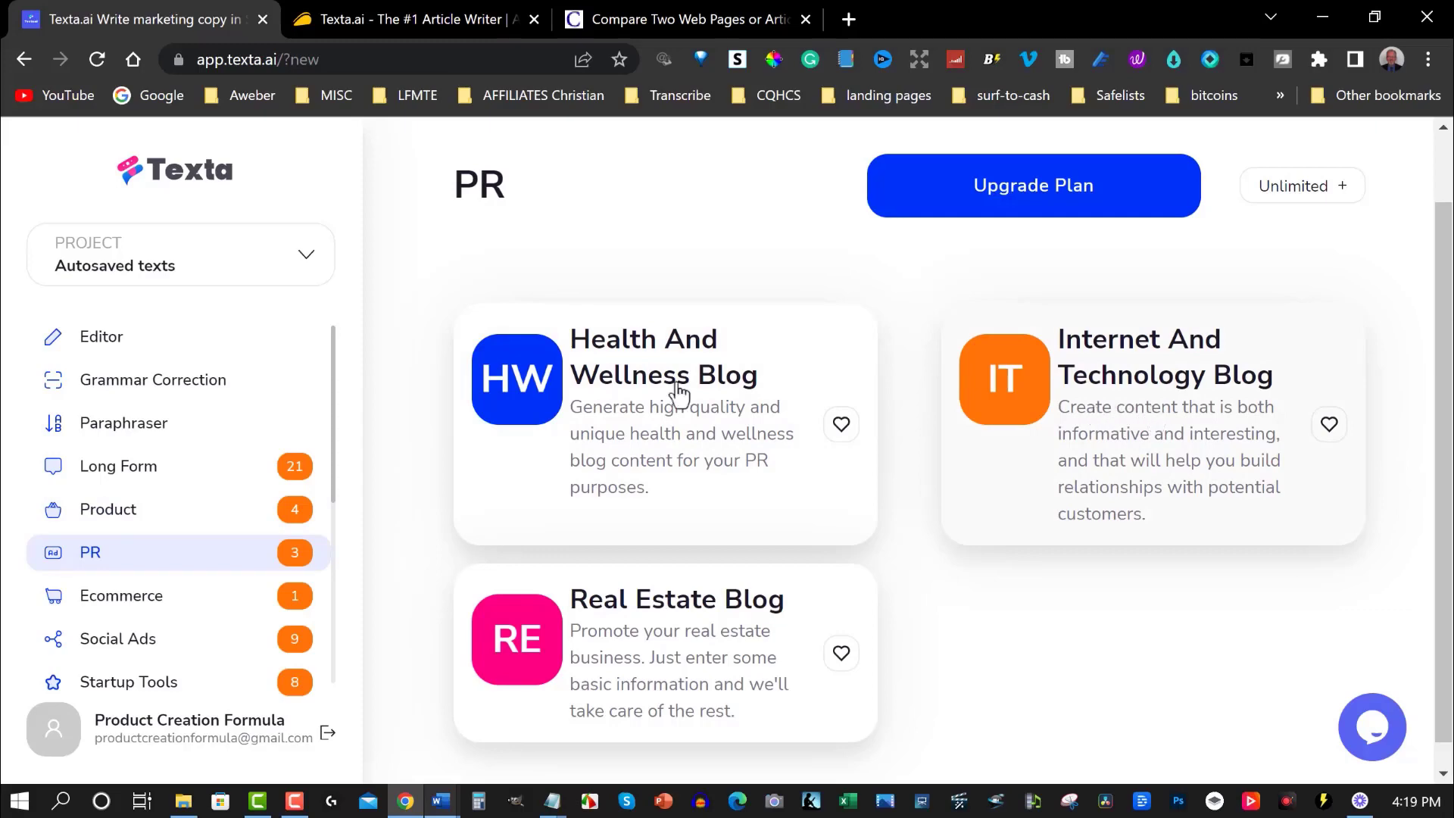
Step: Look through the tools in the Website Copy and Sales Copy categories, ending on Sales Copy
{"action": "scroll", "coordinate": [185, 511], "scroll_direction": "down", "scroll_amount": 3}
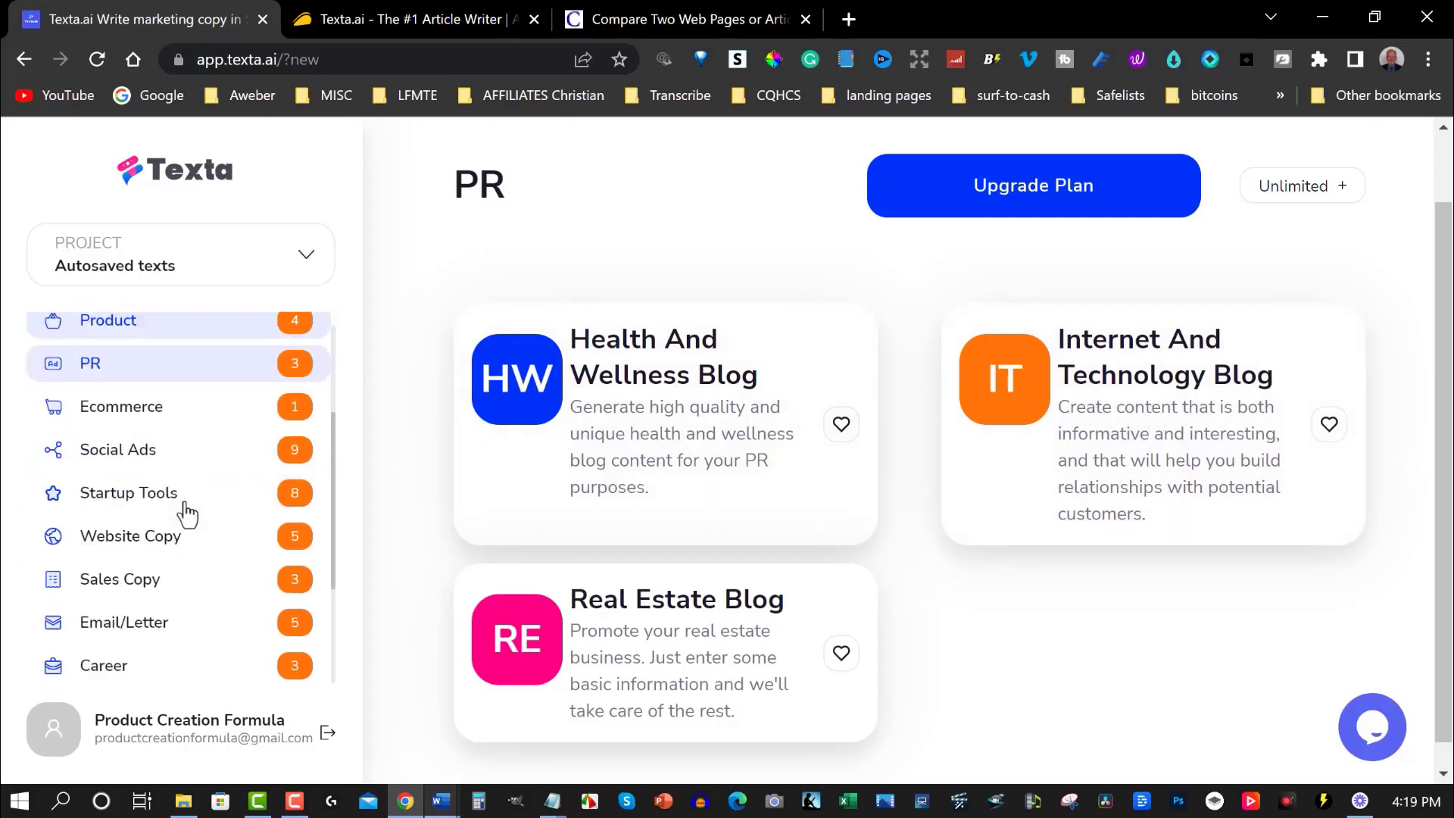
{"action": "left_click", "coordinate": [89, 587]}
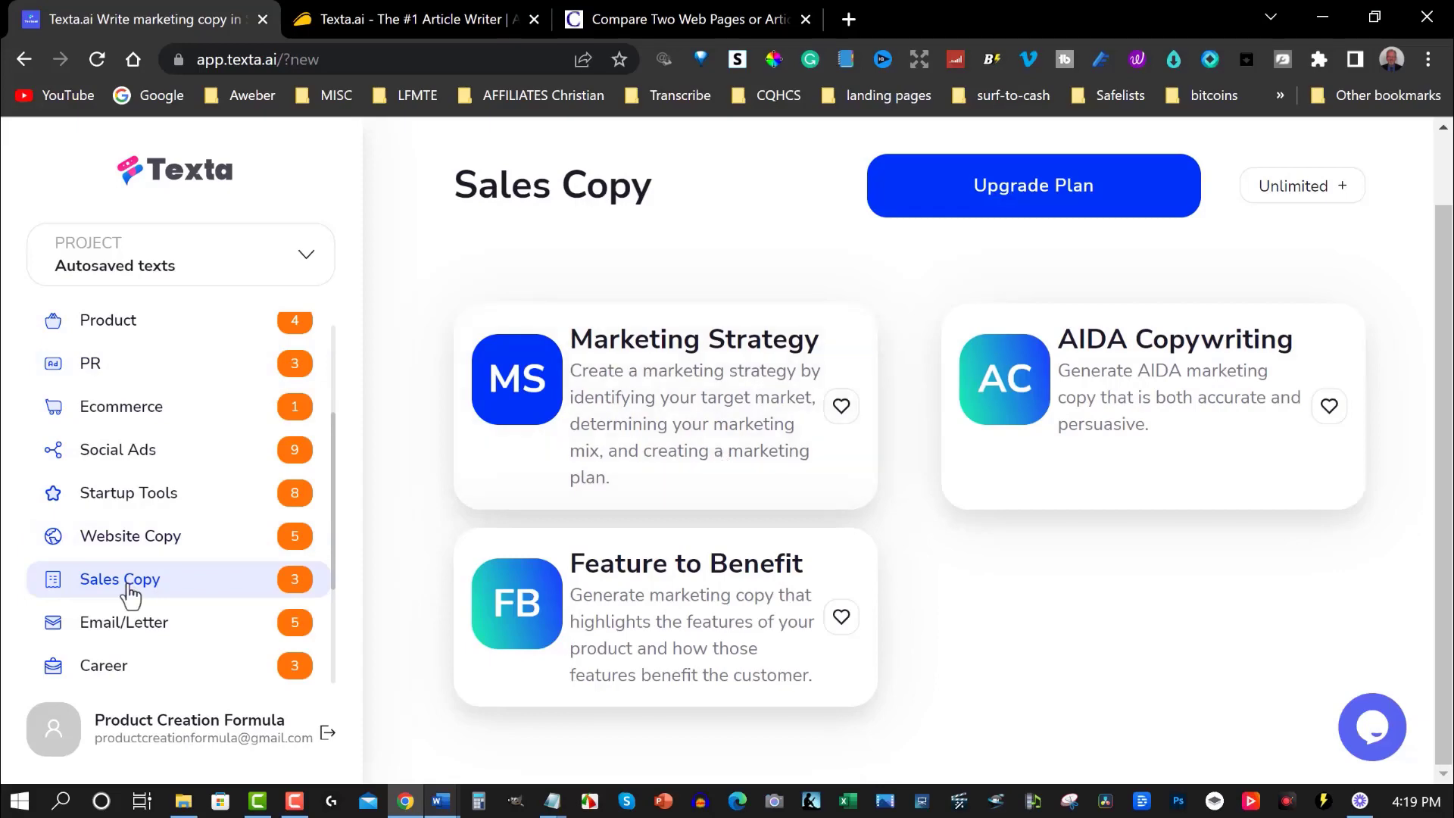
{"action": "left_click", "coordinate": [143, 540]}
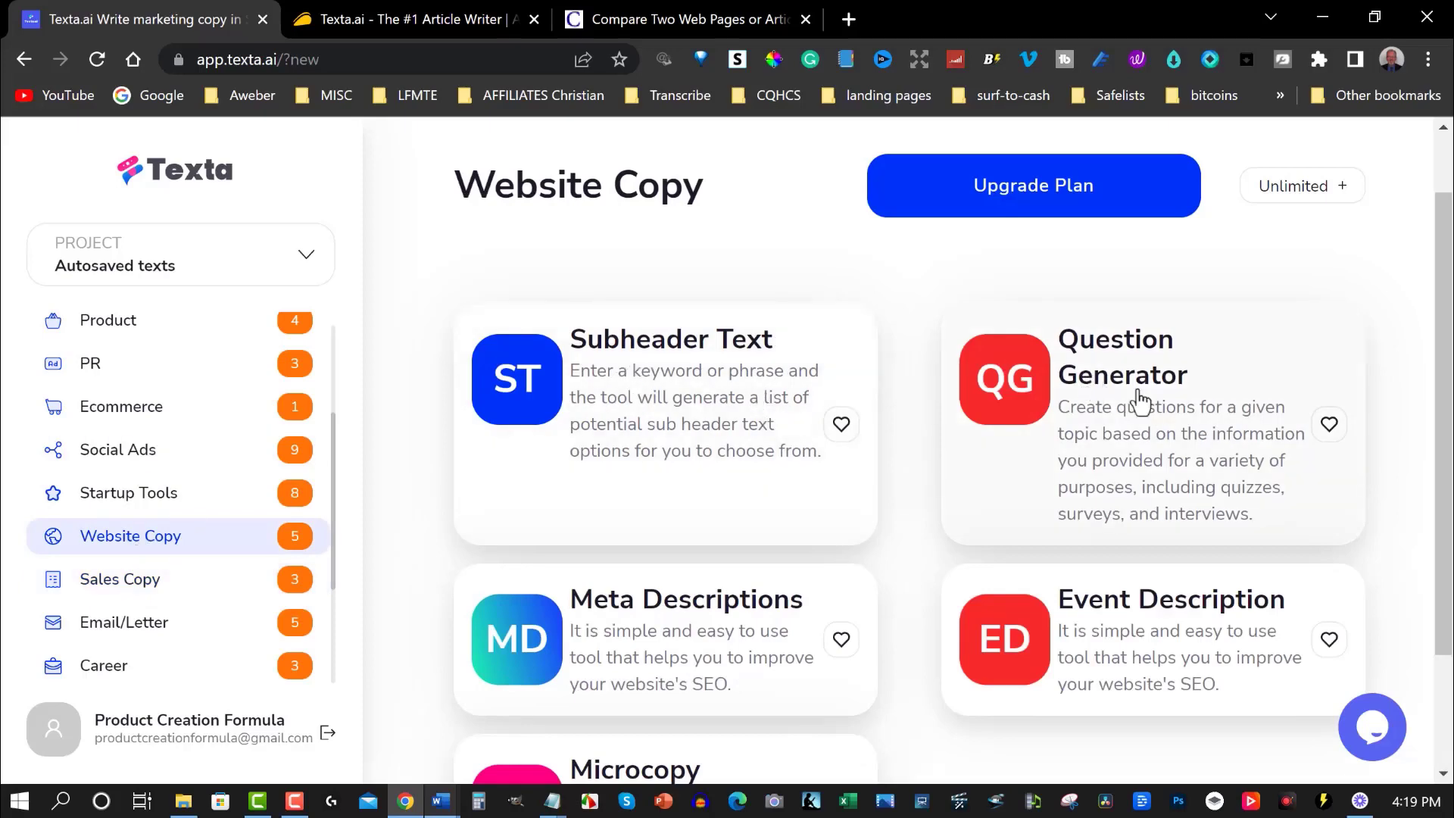
{"action": "scroll", "coordinate": [1140, 401], "scroll_direction": "down", "scroll_amount": 2}
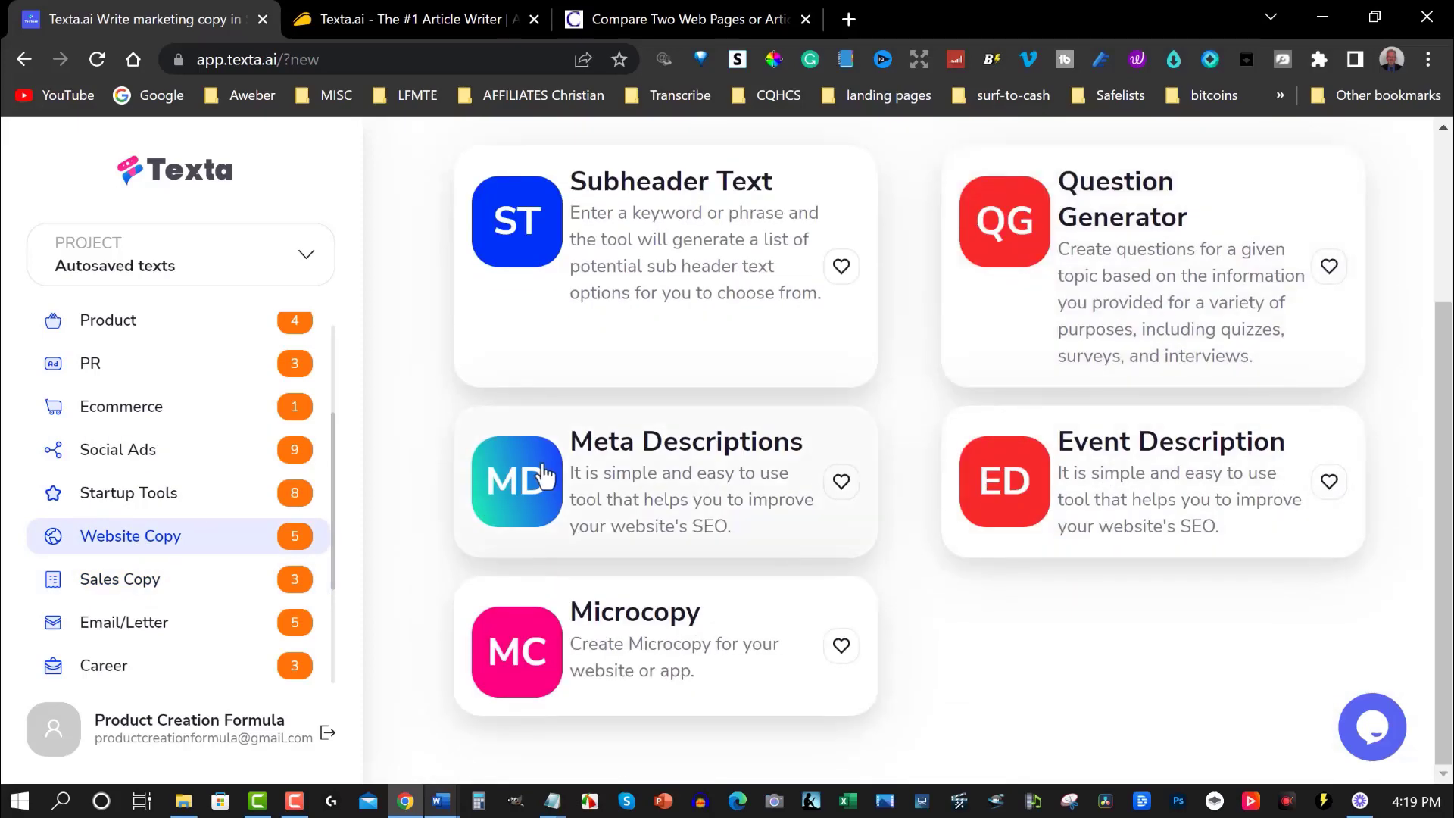
{"action": "left_click", "coordinate": [119, 580]}
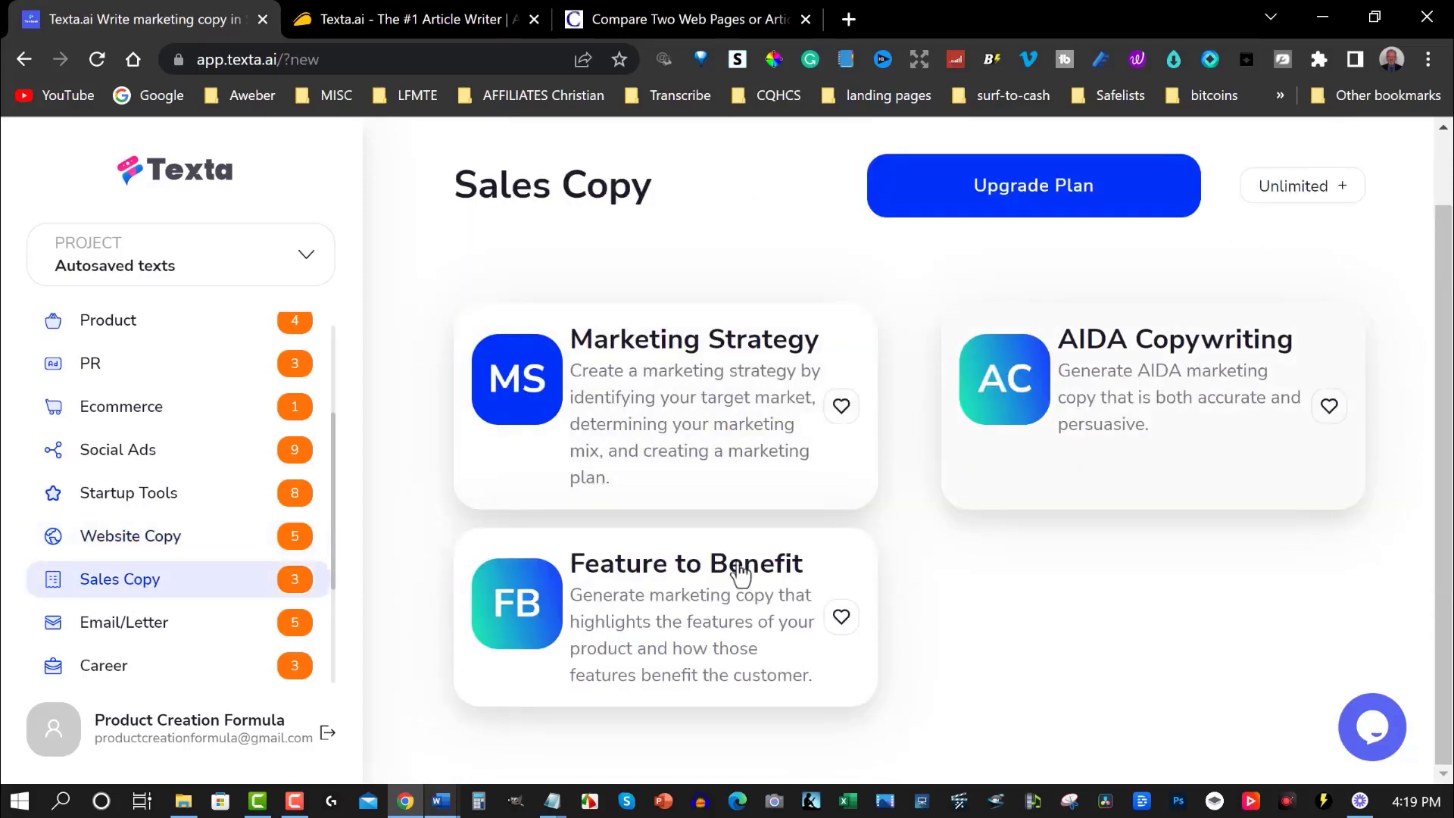
Step: View the Email/Letter tools and look over the remaining categories and account options in Texta's list
{"action": "left_click", "coordinate": [139, 638]}
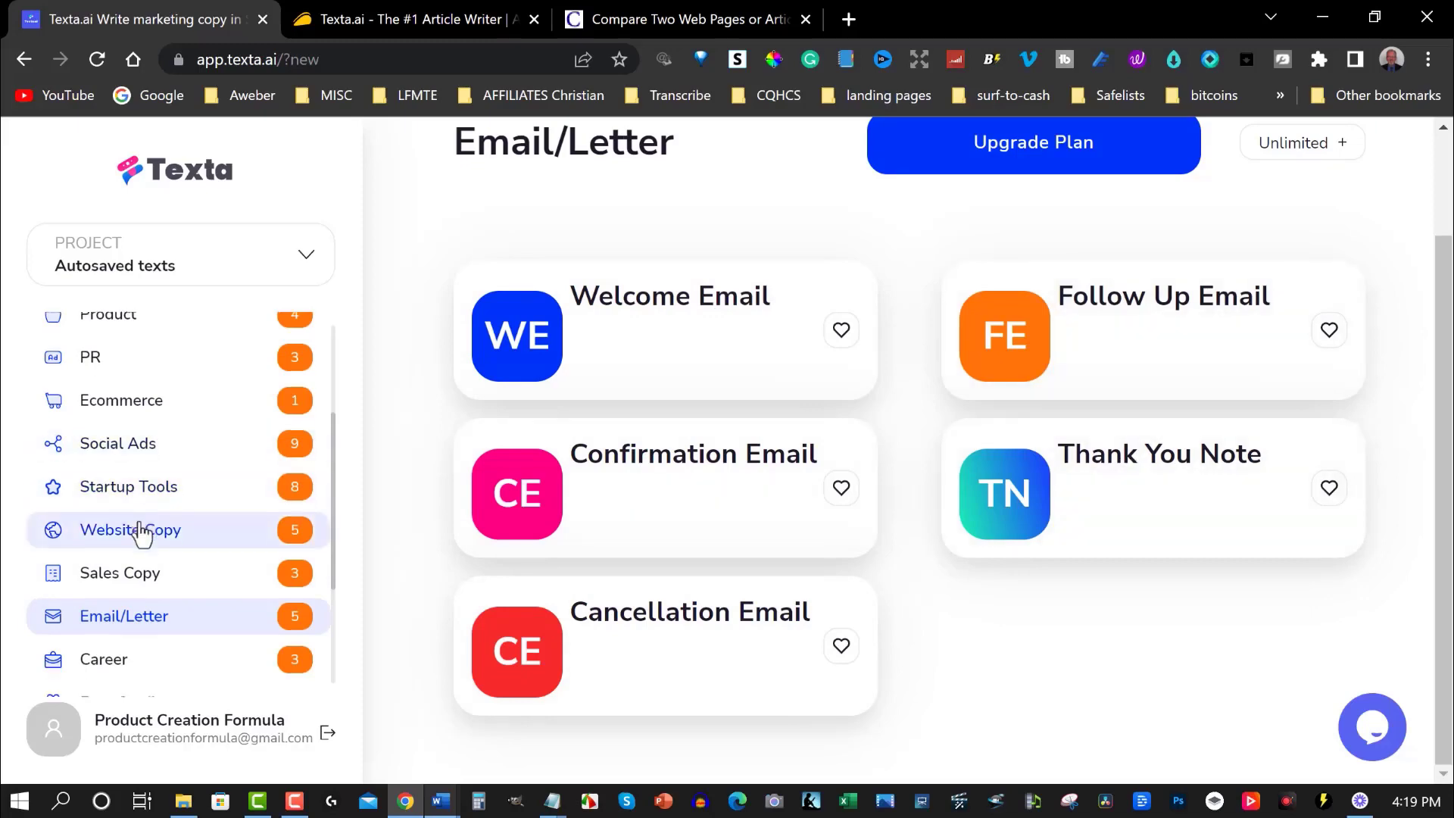
{"action": "scroll", "coordinate": [146, 525], "scroll_direction": "down", "scroll_amount": 2}
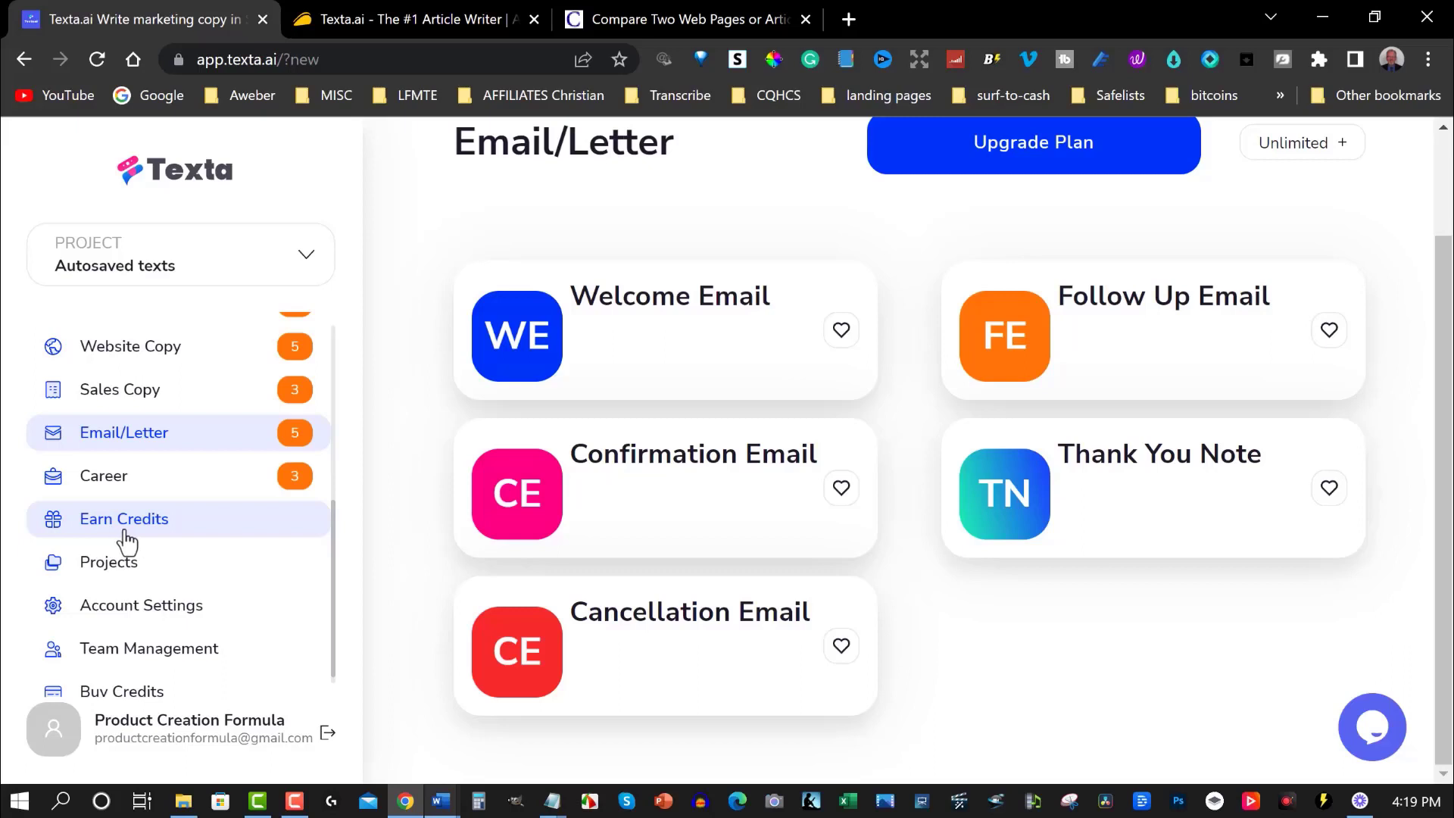
{"action": "scroll", "coordinate": [126, 541], "scroll_direction": "down", "scroll_amount": 1}
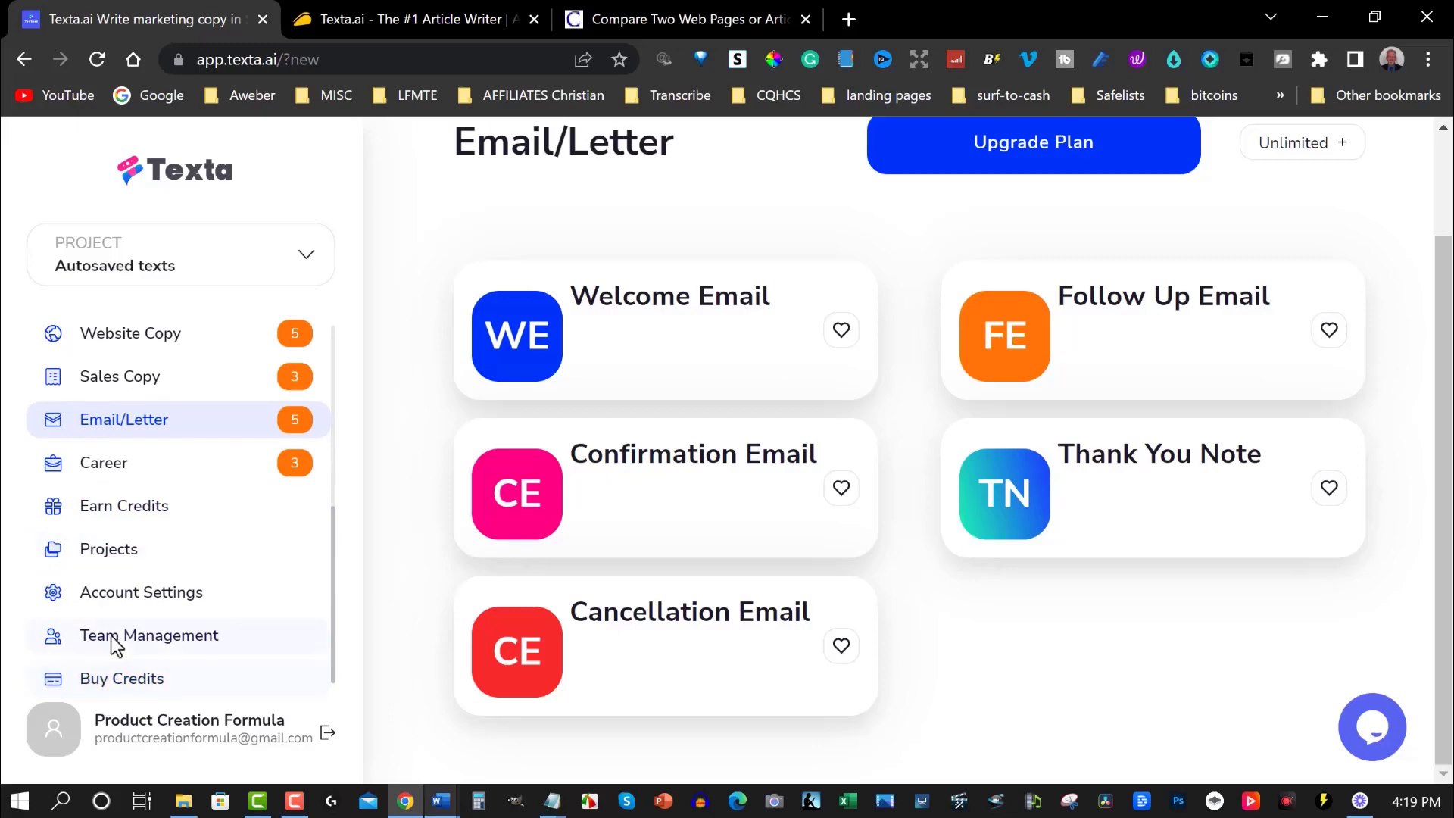
{"action": "scroll", "coordinate": [117, 591], "scroll_direction": "up", "scroll_amount": 5}
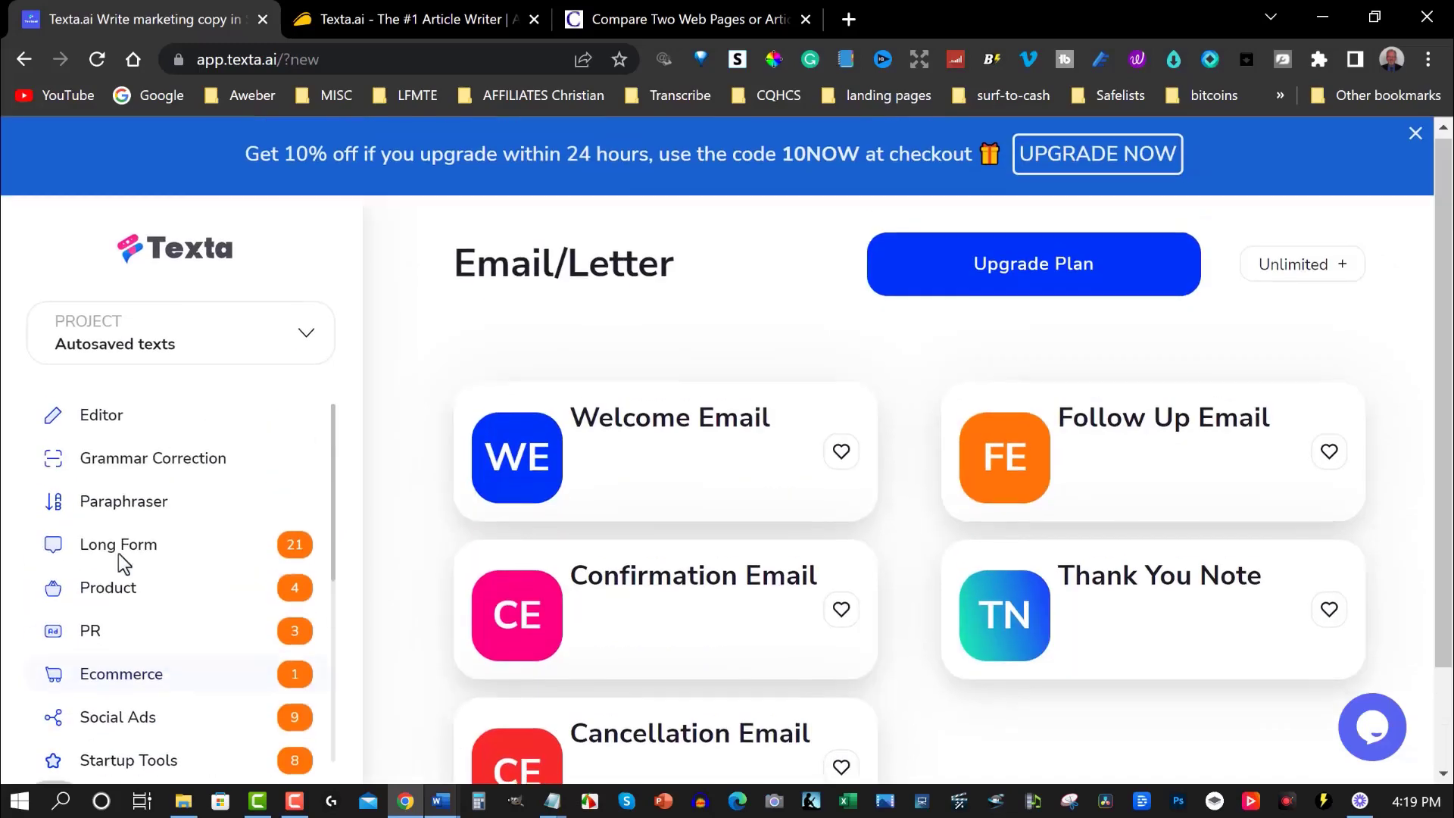